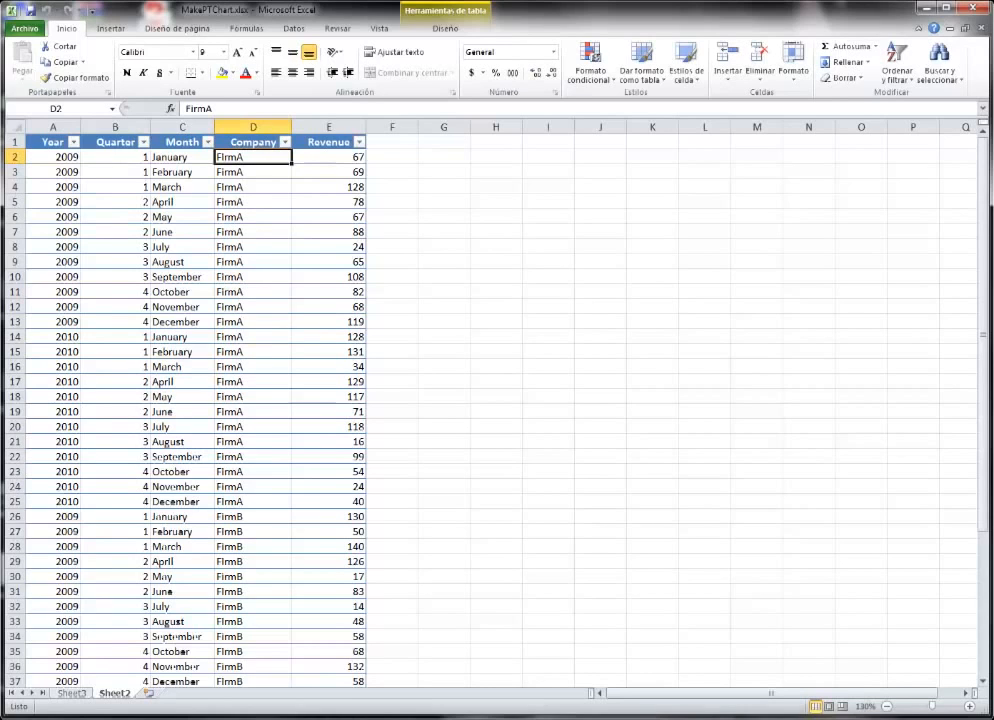
Create a PivotTable with a PivotChart from Table1 on a new worksheet
left_click(198, 187)
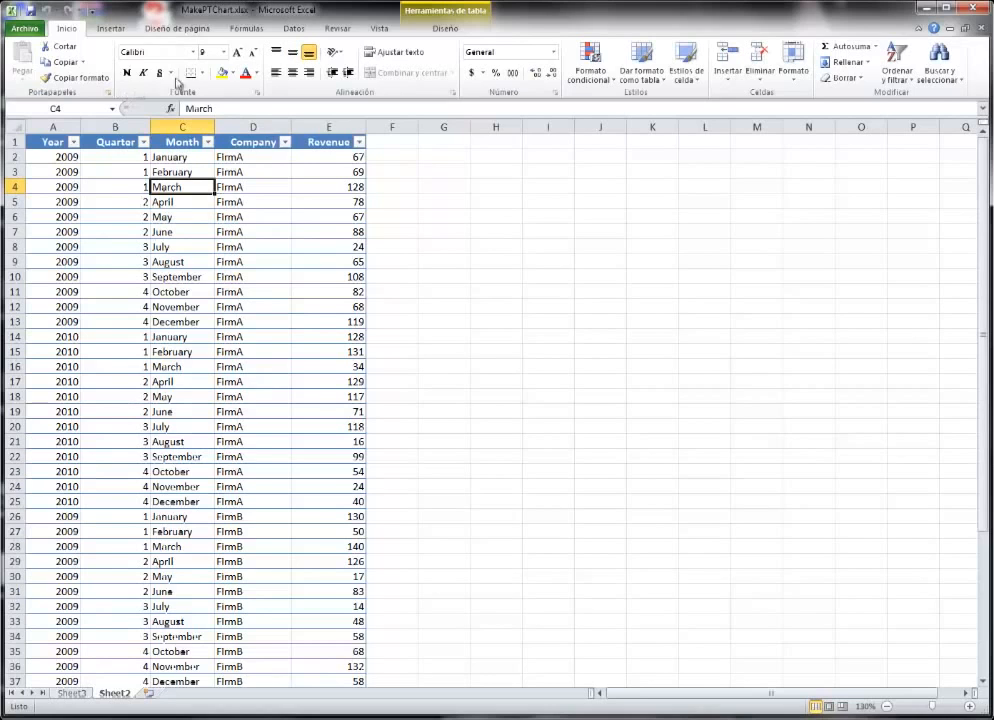
left_click(113, 29)
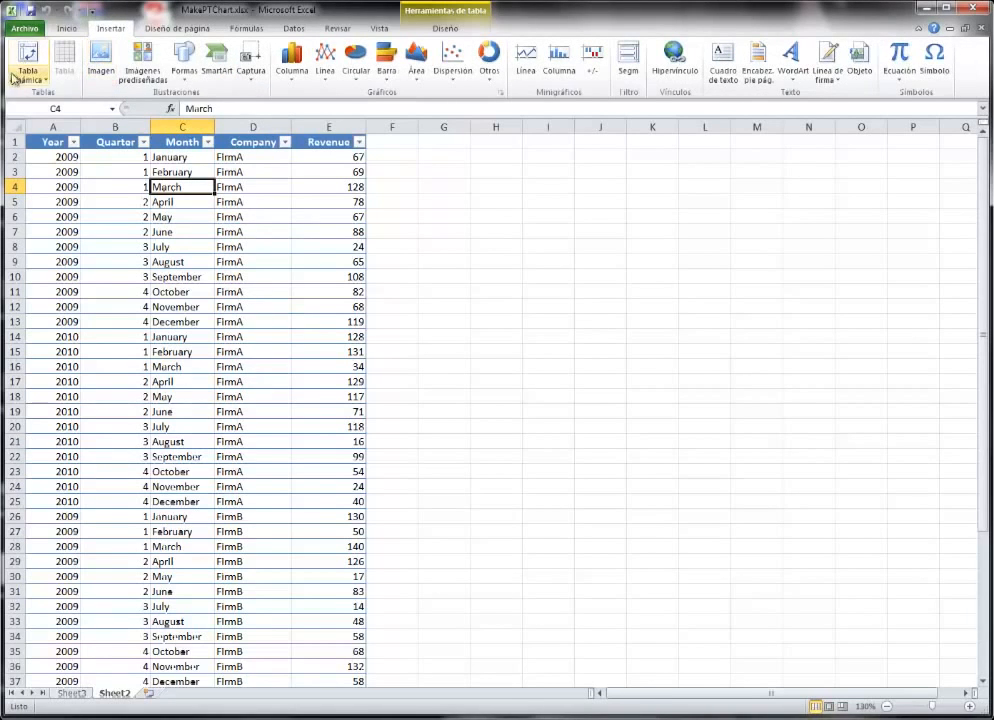
left_click(42, 80)
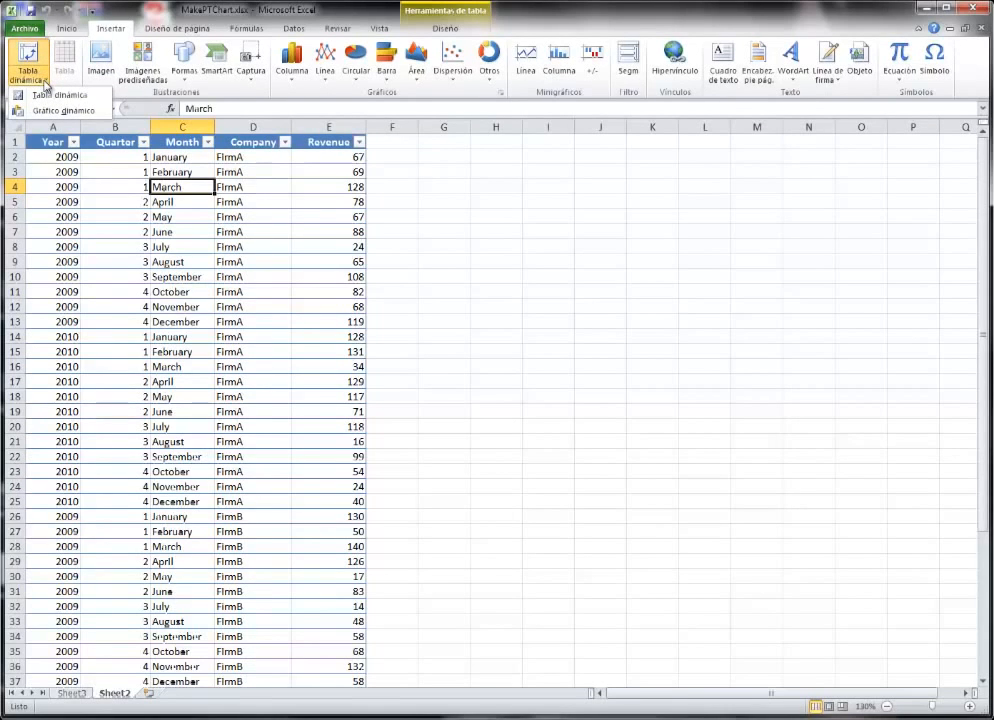
left_click(44, 84)
left_click(28, 76)
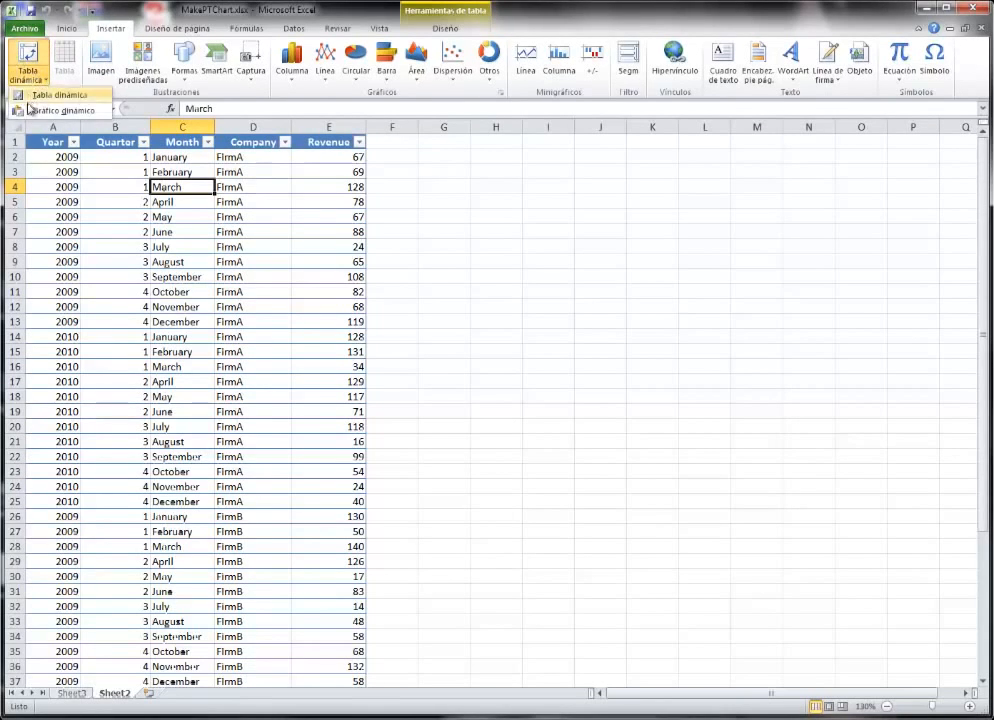
left_click(40, 109)
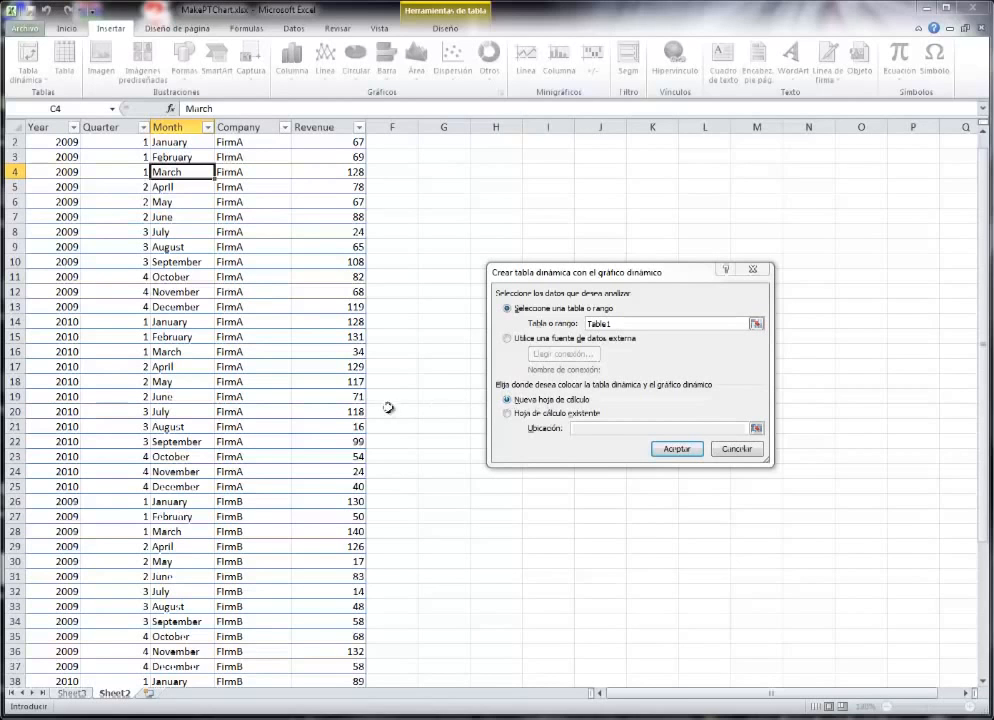
left_click(675, 449)
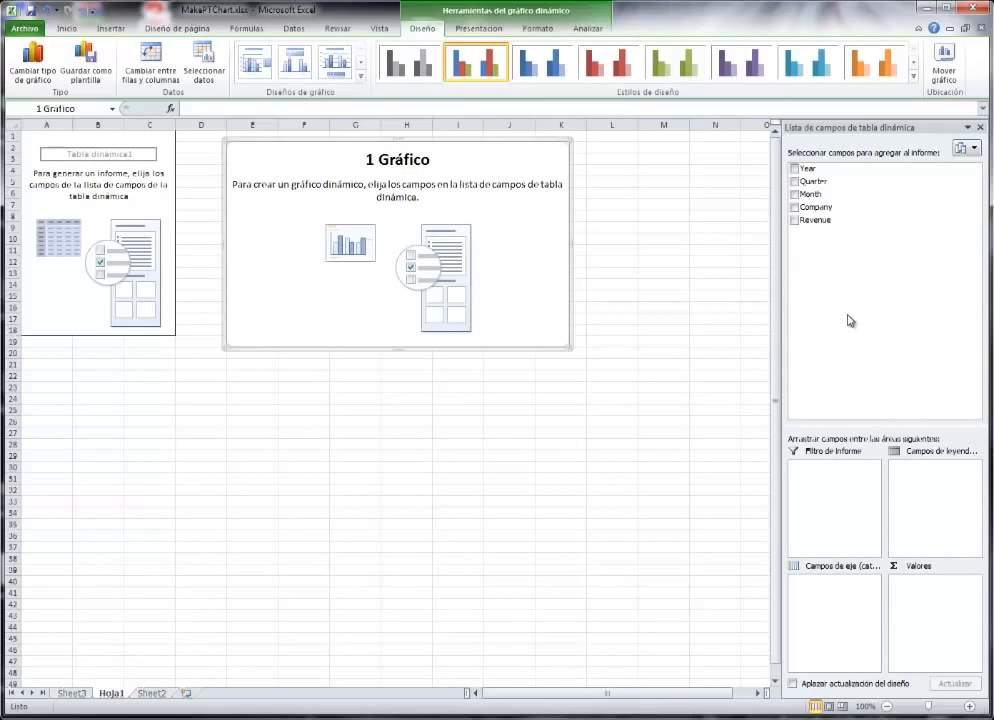
Add Revenue as a summed value and Year as the legend field, and move the chart below the pivot table's rows
left_click(816, 222)
left_click_drag(816, 222, 862, 478)
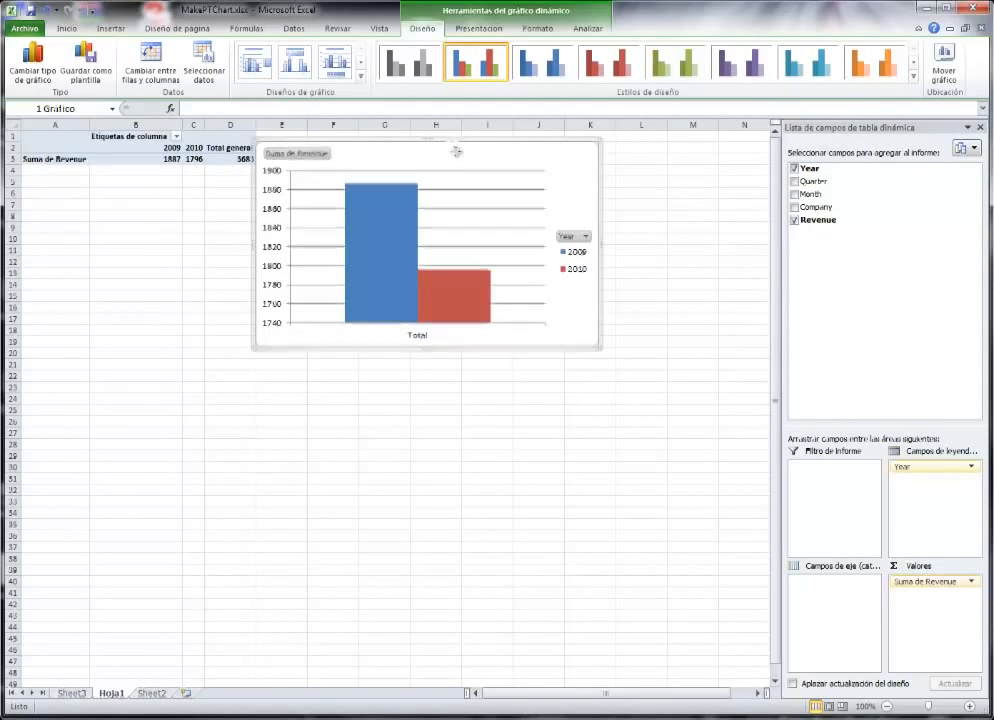
left_click_drag(453, 151, 458, 208)
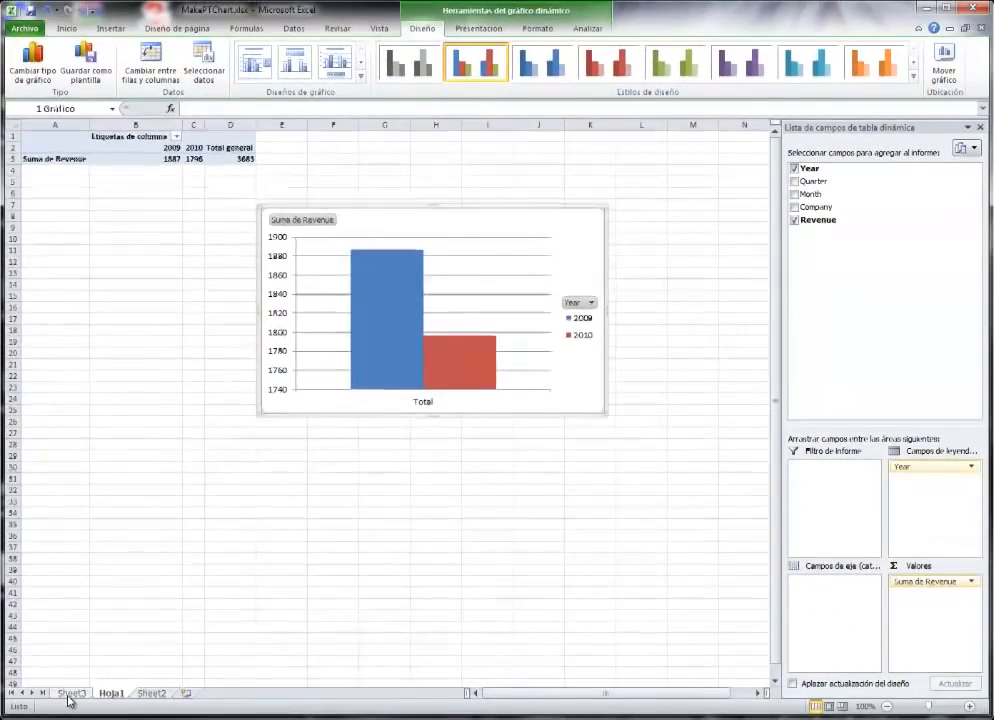
Insert a 2-D clustered column chart from the pivot table on Sheet3 and place it beside the table
left_click(71, 693)
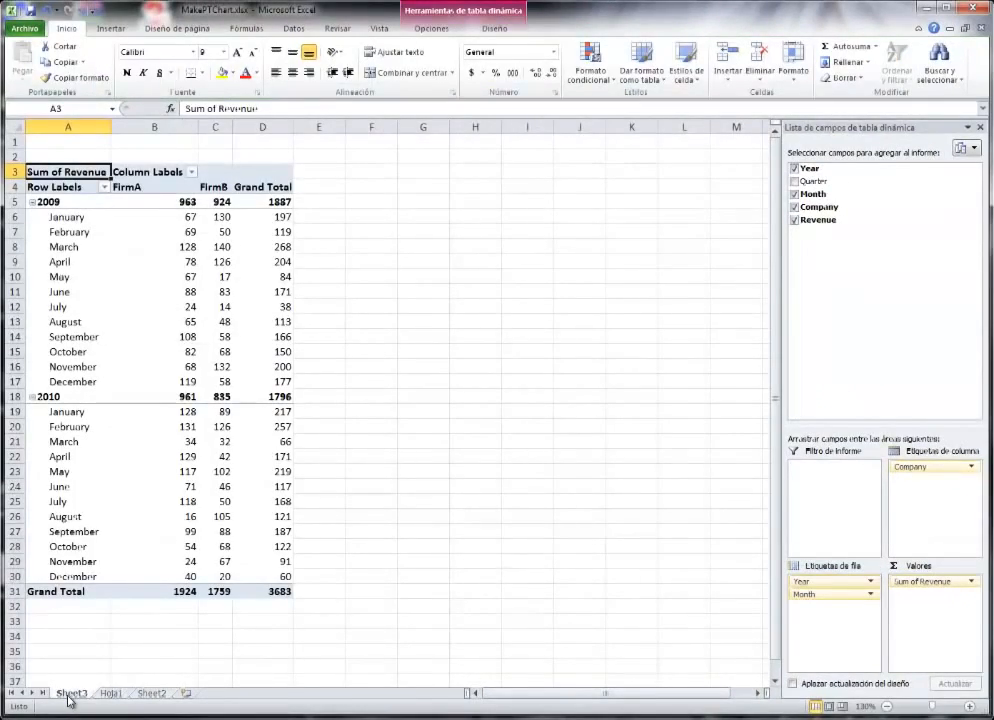
left_click(152, 277)
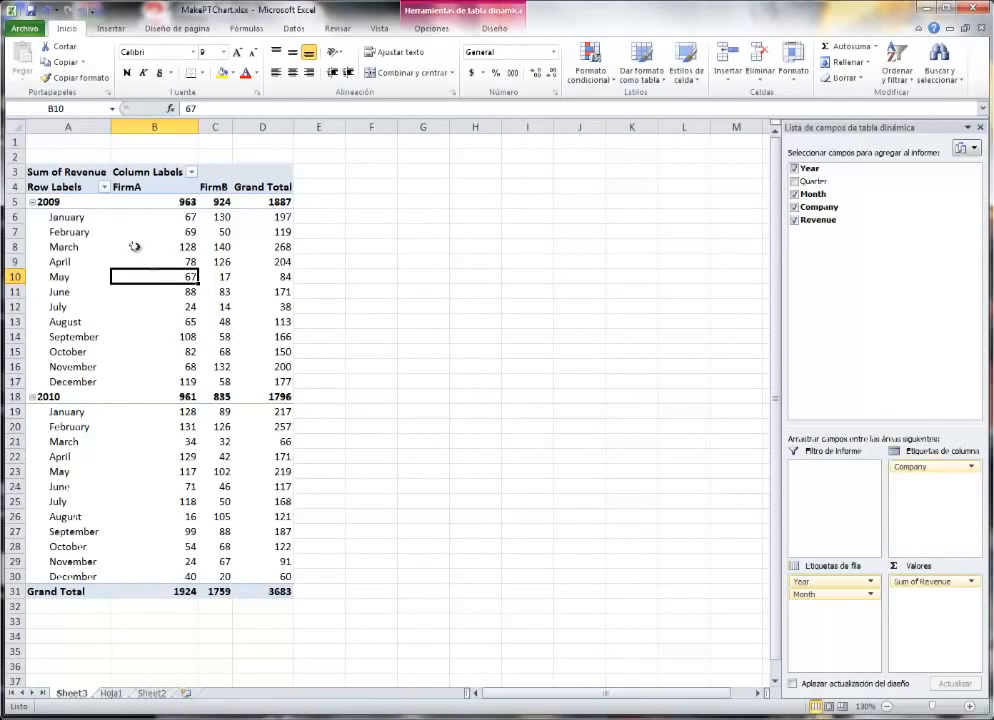
left_click(111, 29)
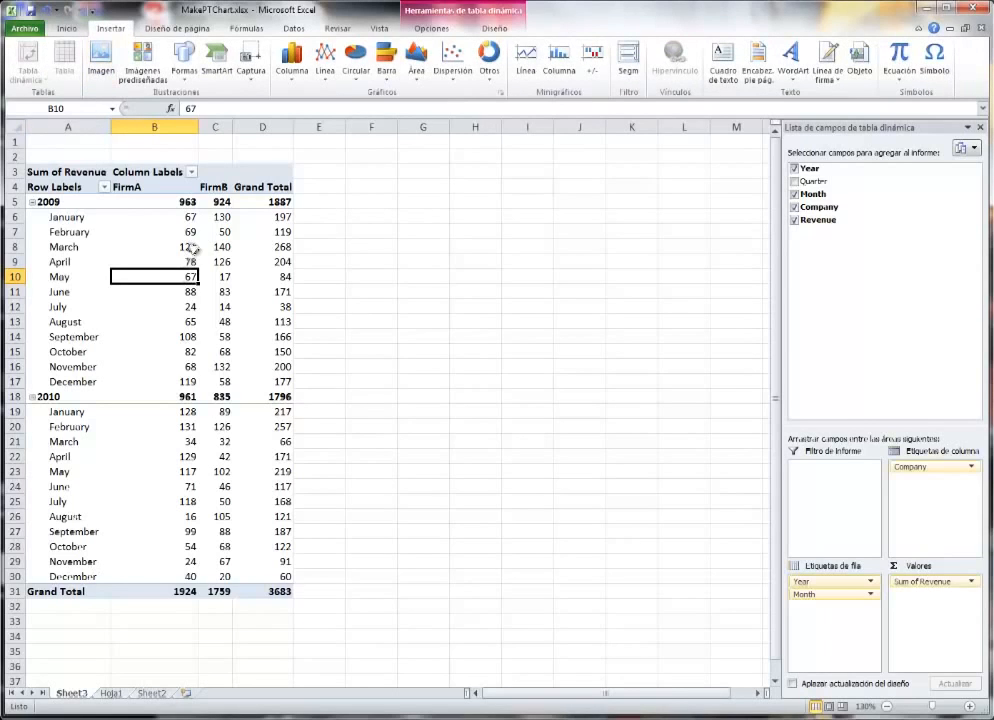
left_click(292, 75)
left_click(292, 75)
left_click(292, 70)
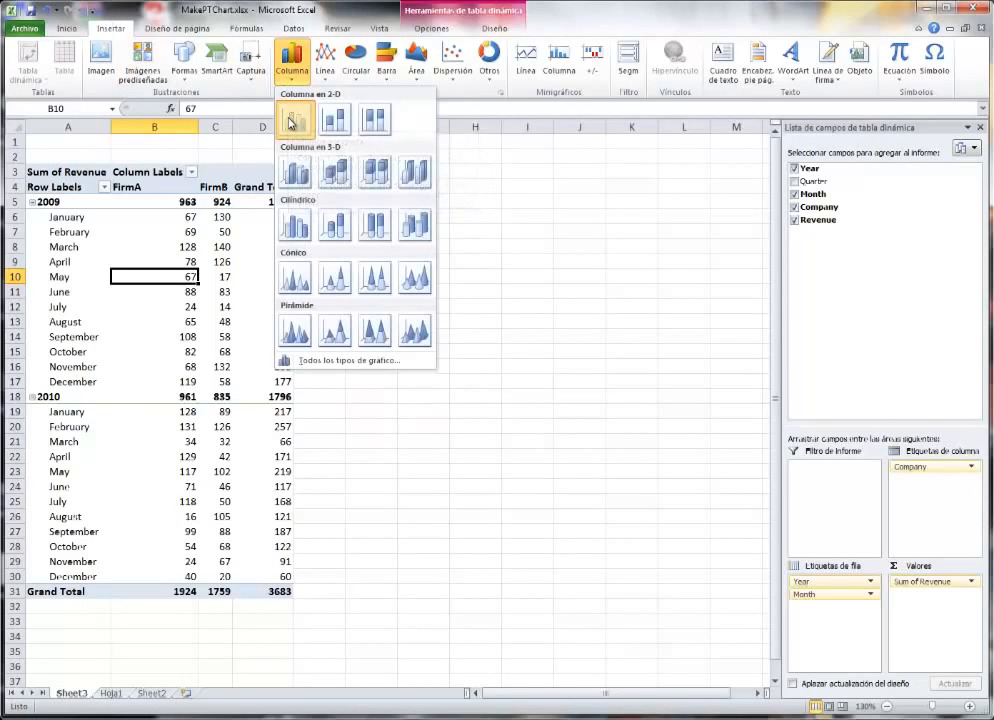
left_click(292, 121)
left_click_drag(359, 288, 489, 221)
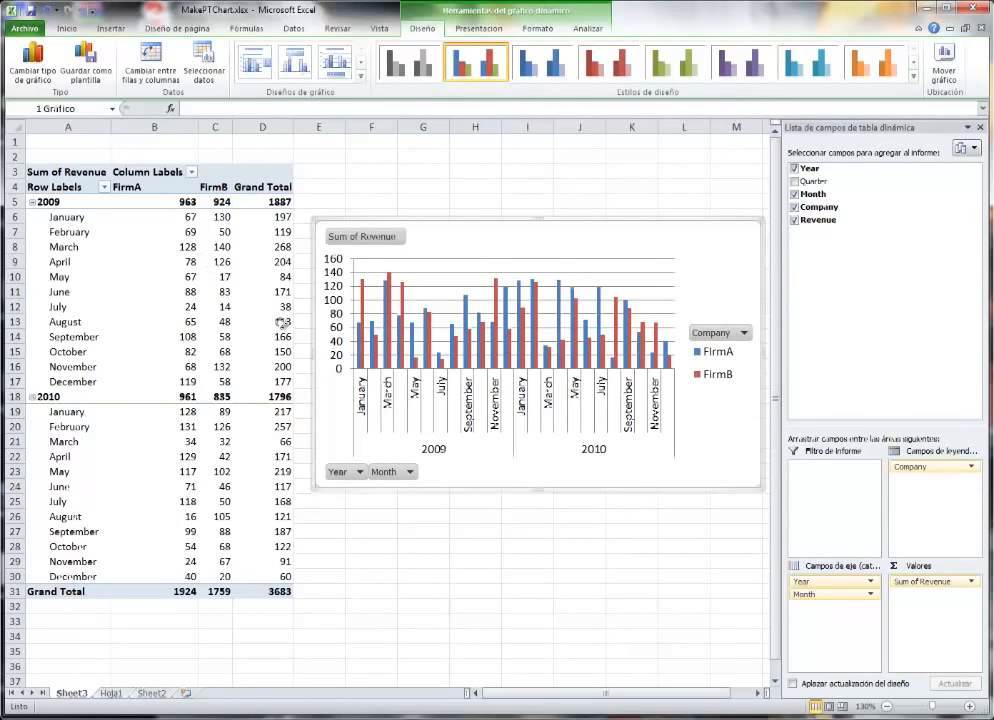
Remove Month from the Sheet3 pivot table's row labels and move the column chart below the table
left_click(131, 312)
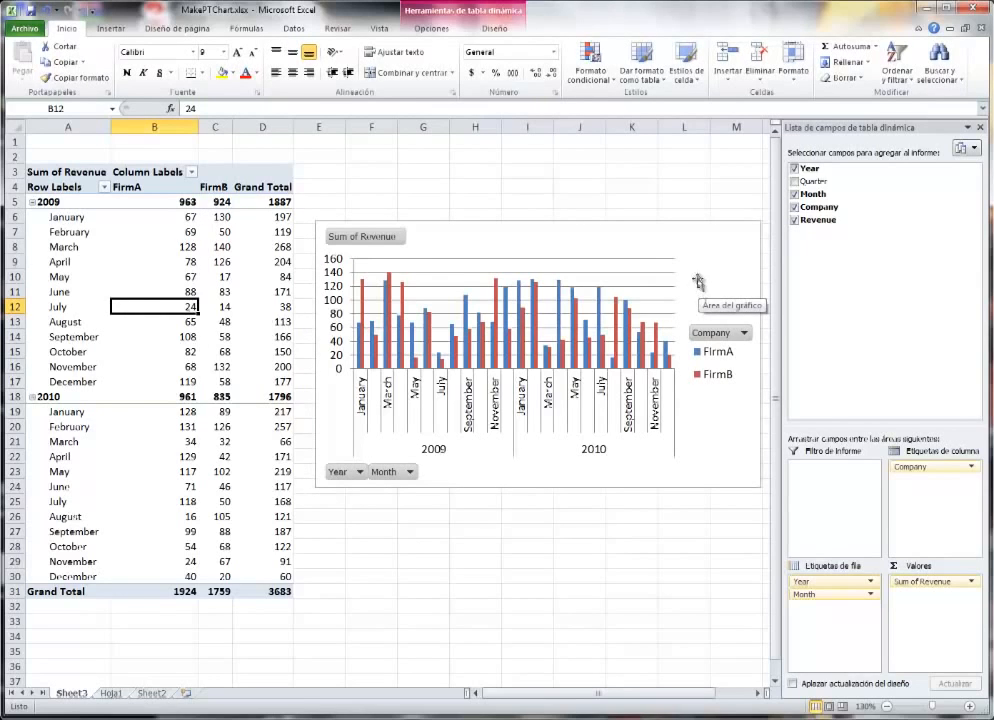
mouse_move(575, 339)
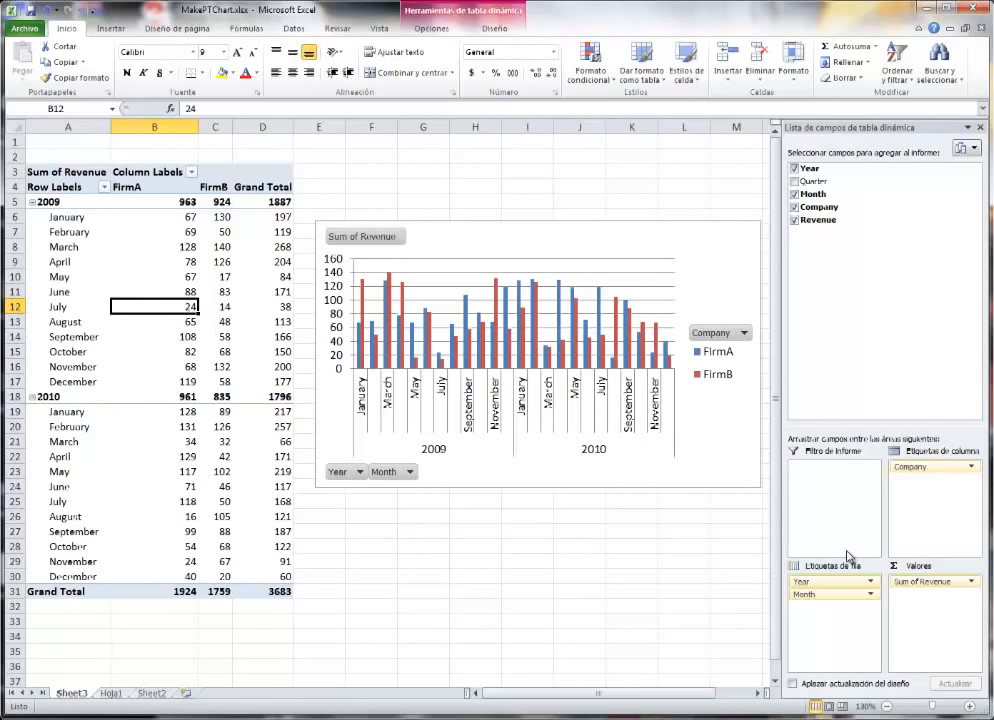
left_click_drag(841, 603, 841, 330)
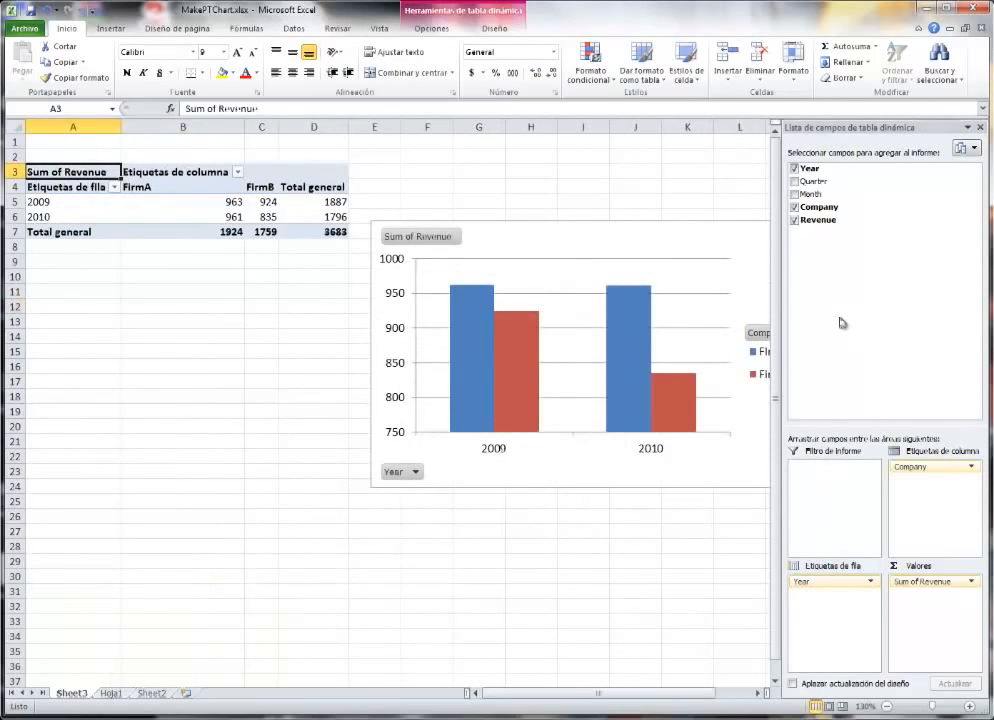
left_click(559, 219)
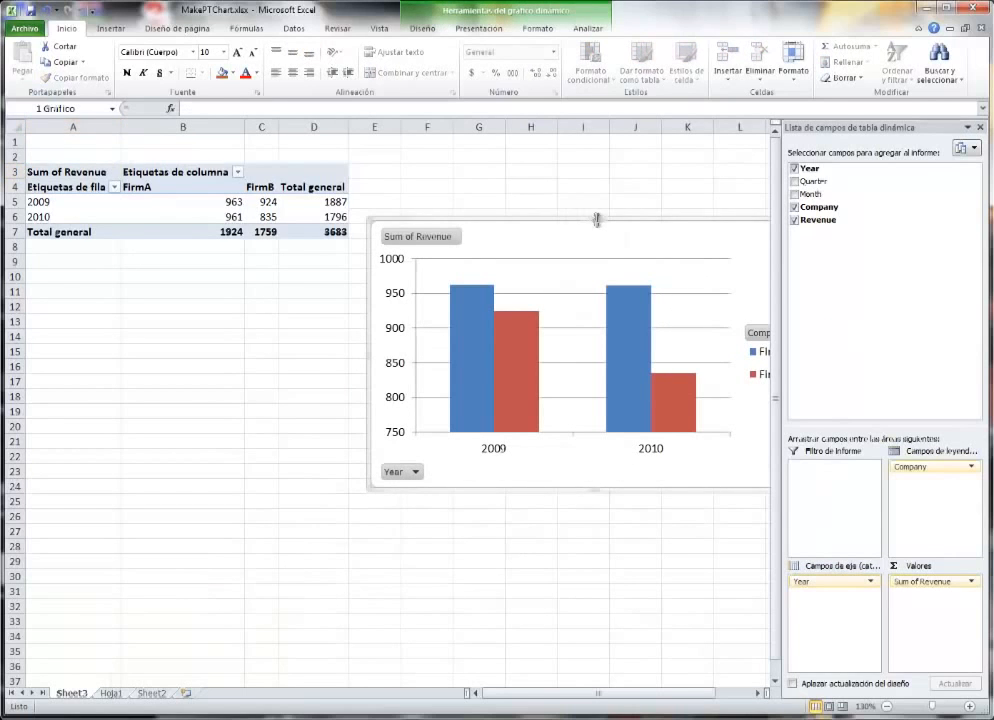
left_click_drag(615, 217, 508, 322)
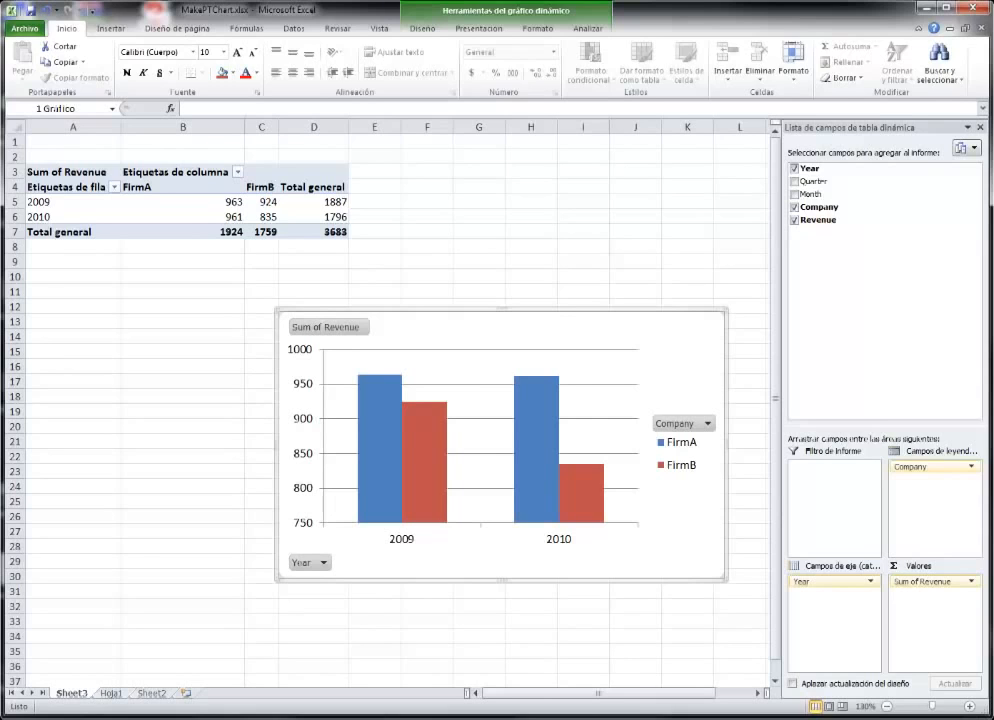
left_click(111, 28)
left_click(415, 62)
left_click(325, 60)
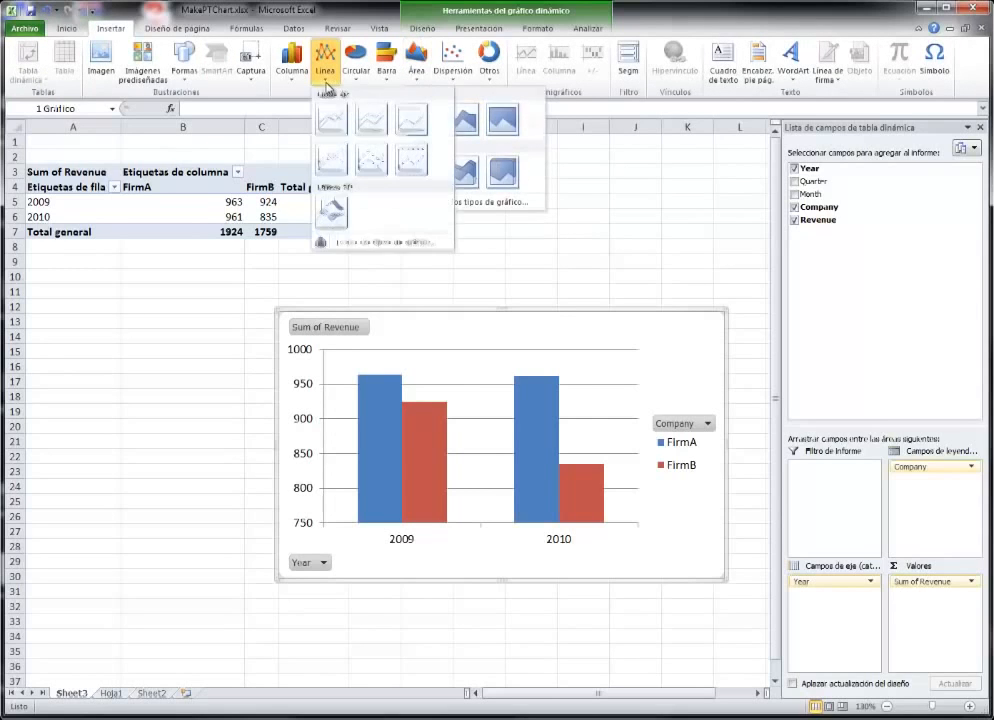
left_click(459, 84)
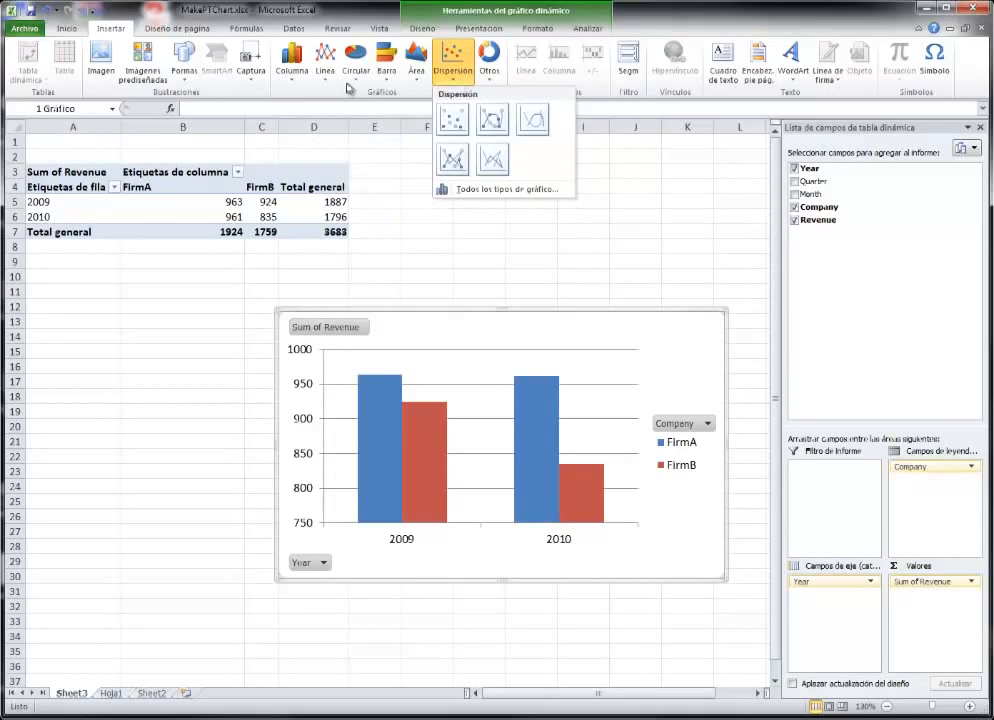
left_click(489, 78)
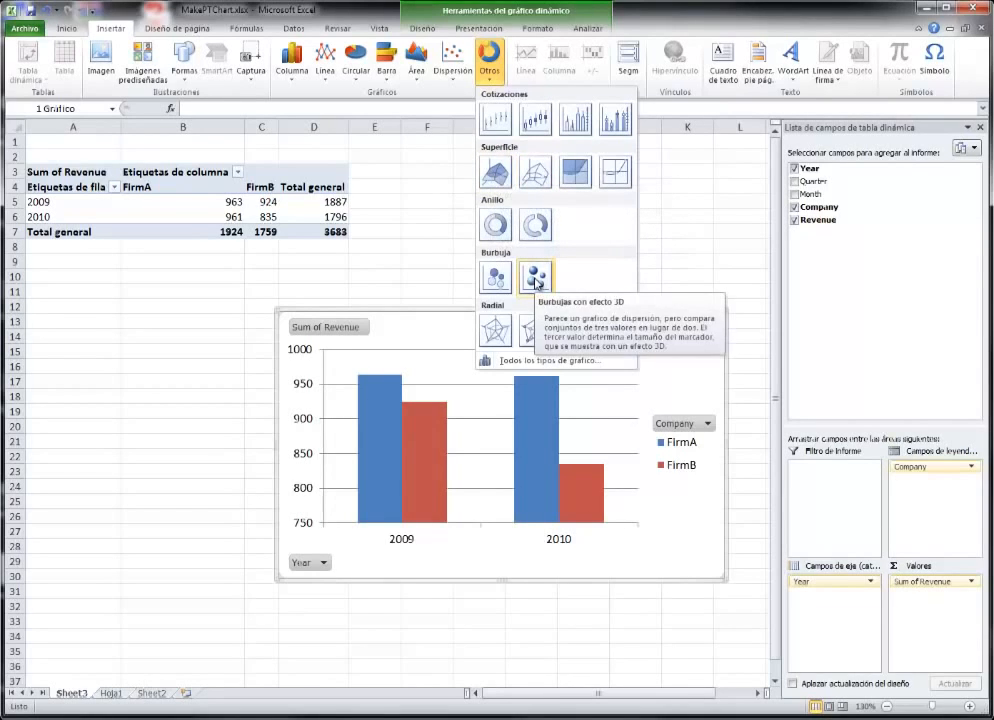
key("Escape")
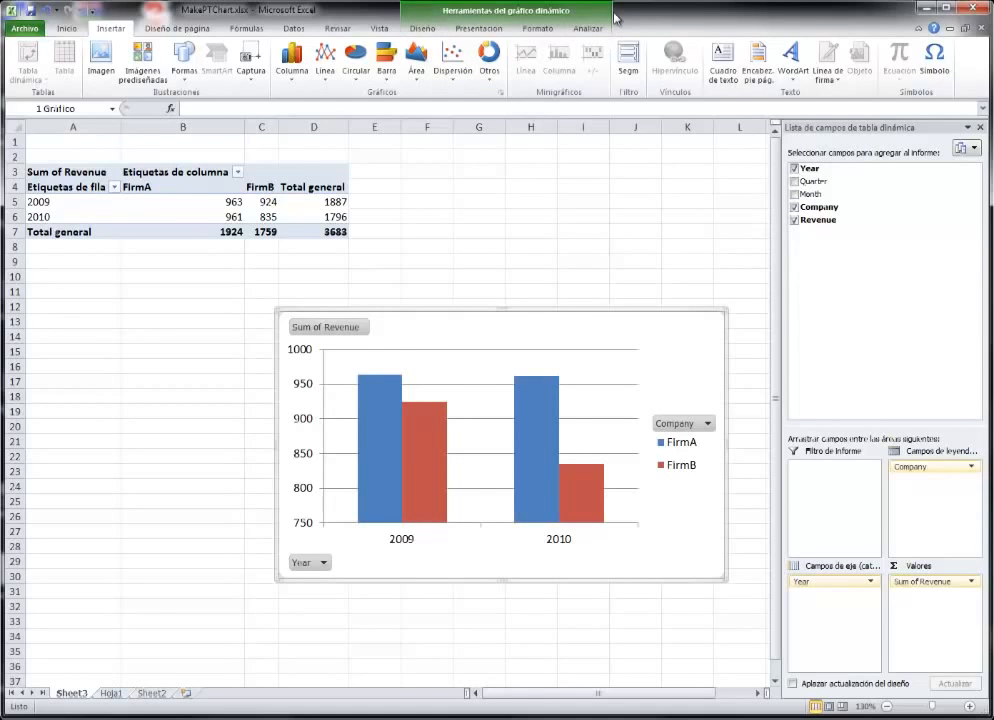
Move the column pivot chart to a new chart sheet named Gráfico1
left_click(419, 28)
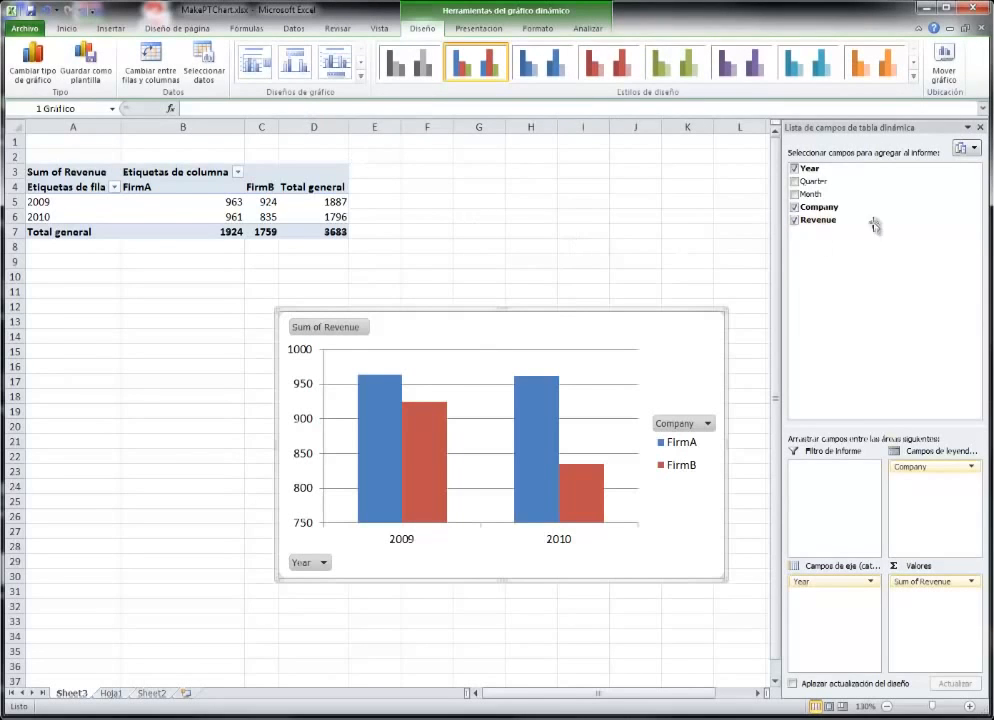
left_click(945, 70)
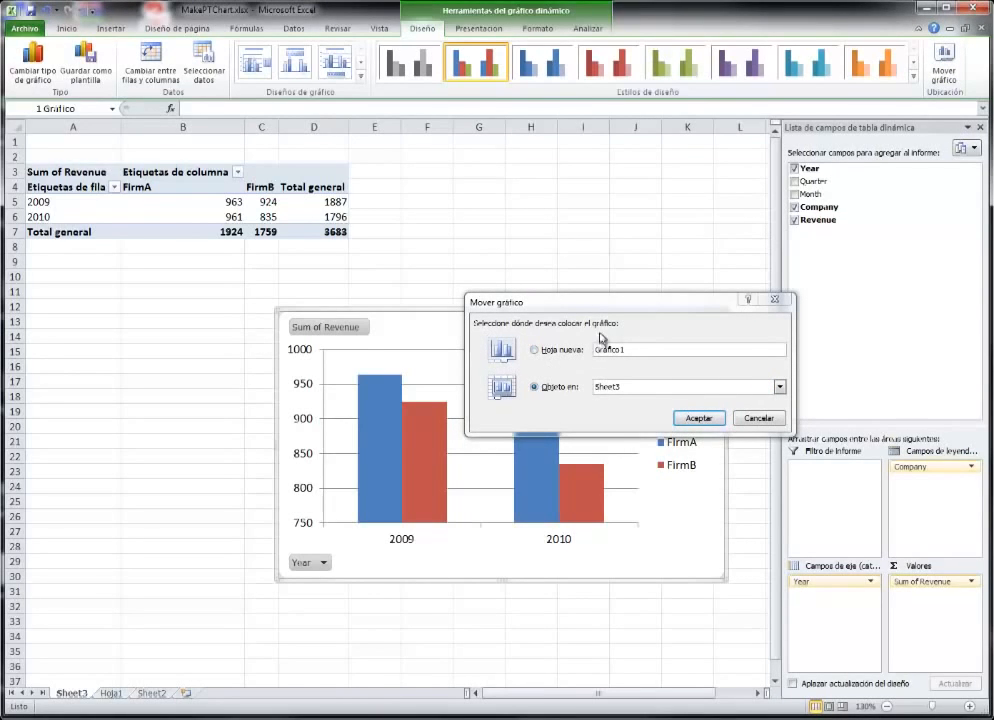
left_click(646, 349)
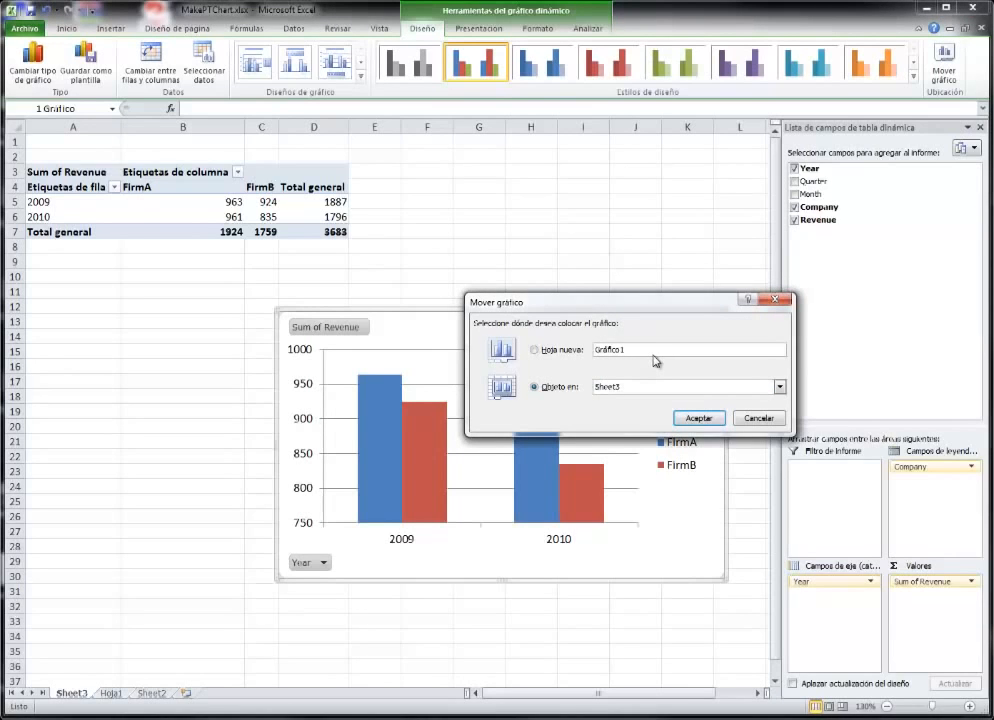
left_click(557, 351)
left_click(639, 349)
left_click(697, 418)
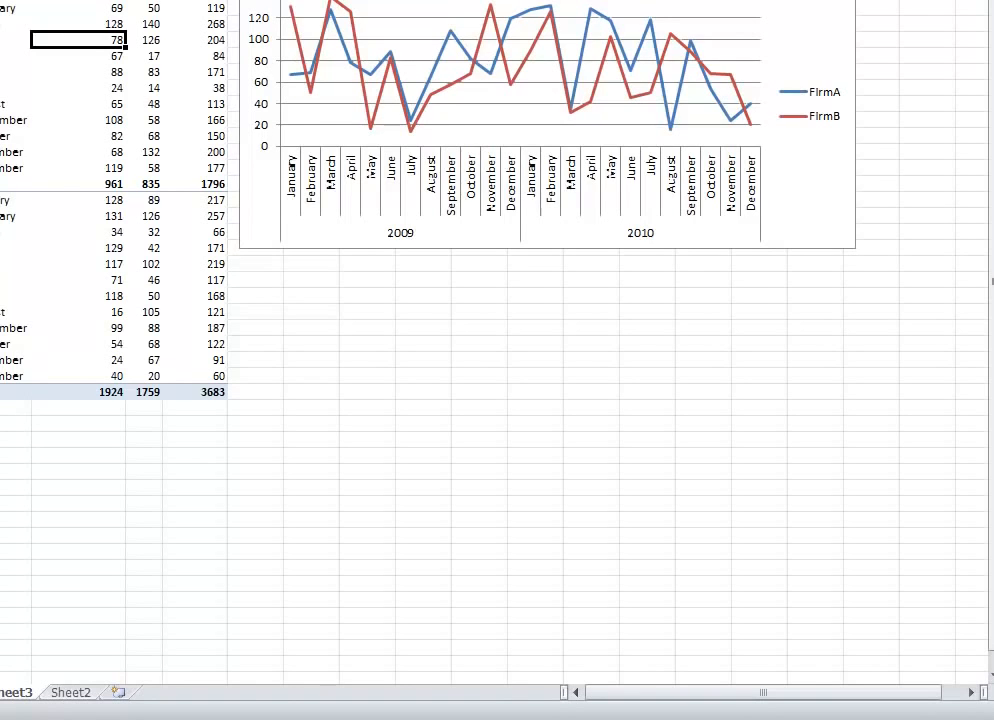
In PivotPChart.xlsx, compare the field areas of the pivot table and its line chart by selecting each in turn
left_click(60, 2)
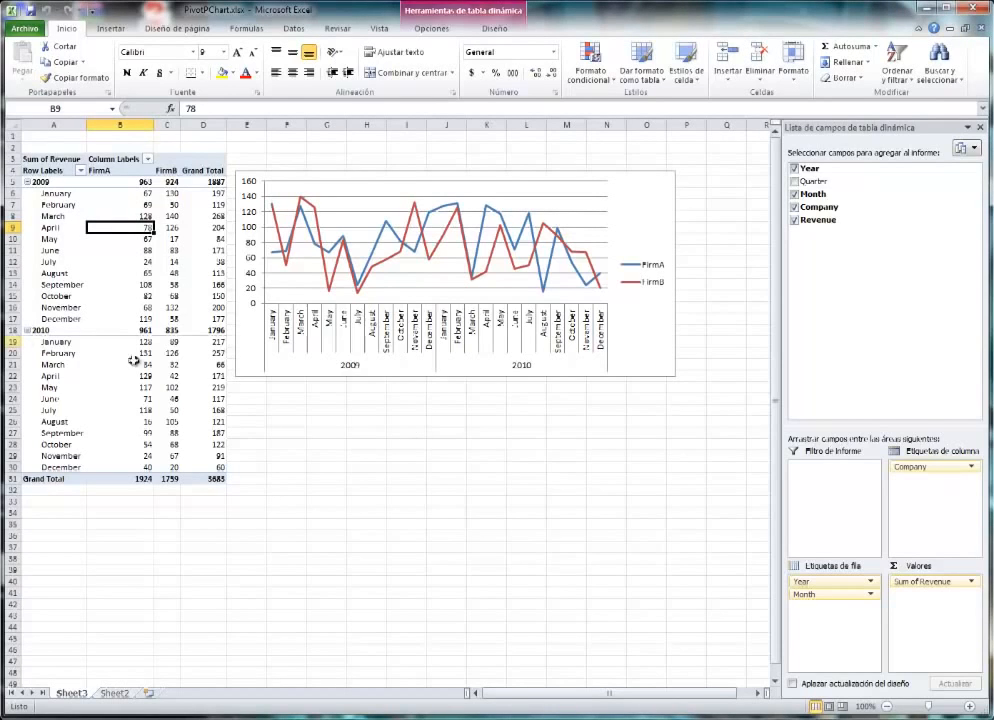
left_click(655, 247)
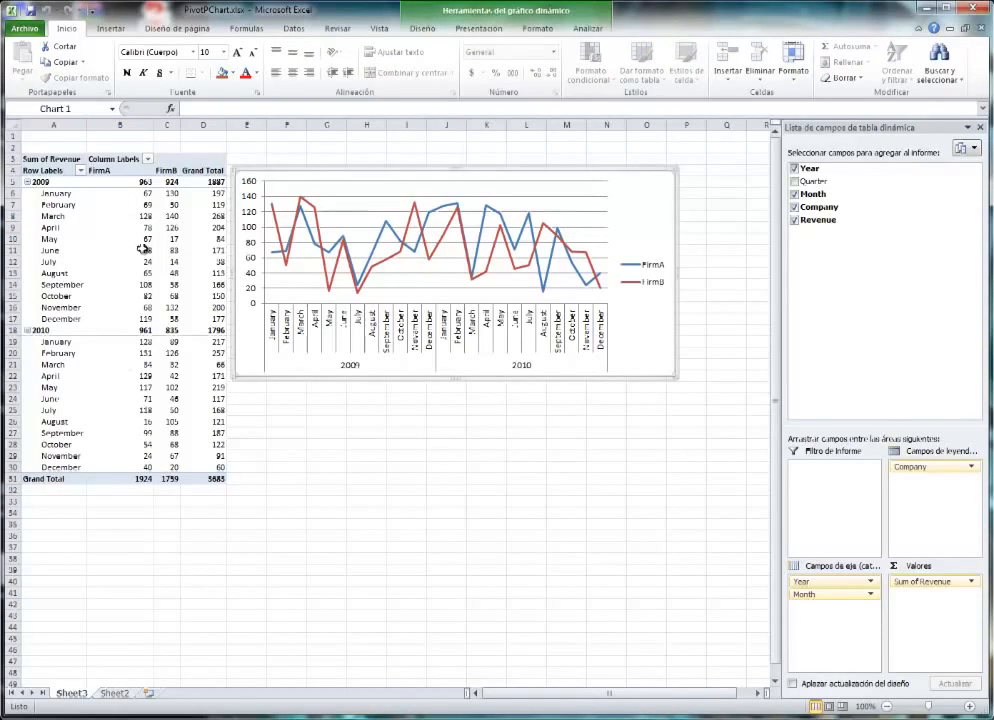
left_click(115, 227)
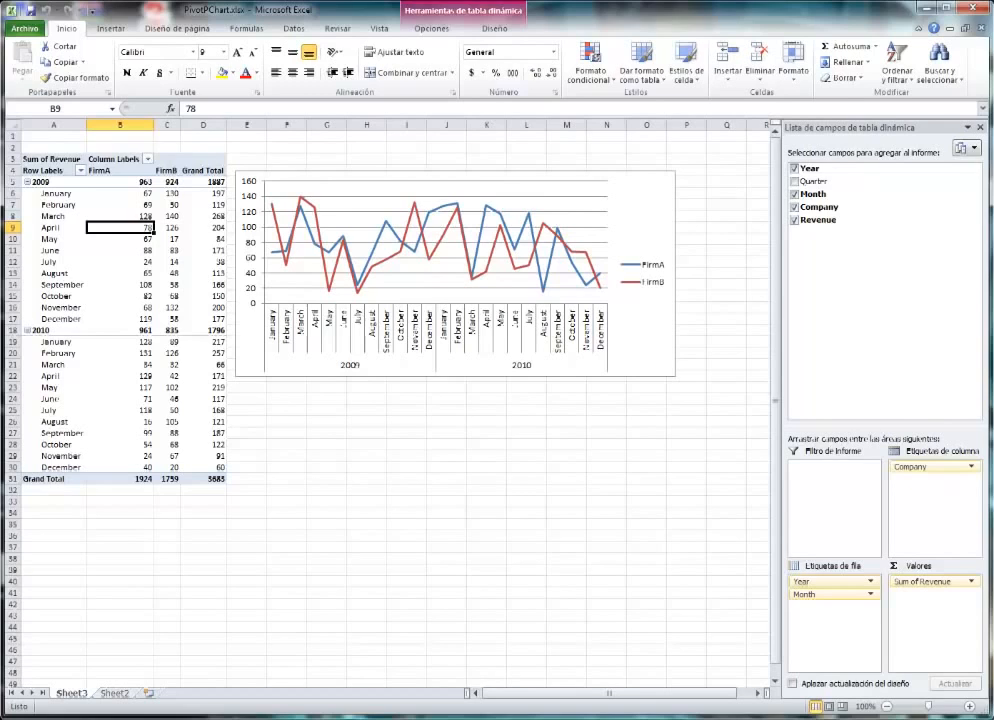
left_click(641, 227)
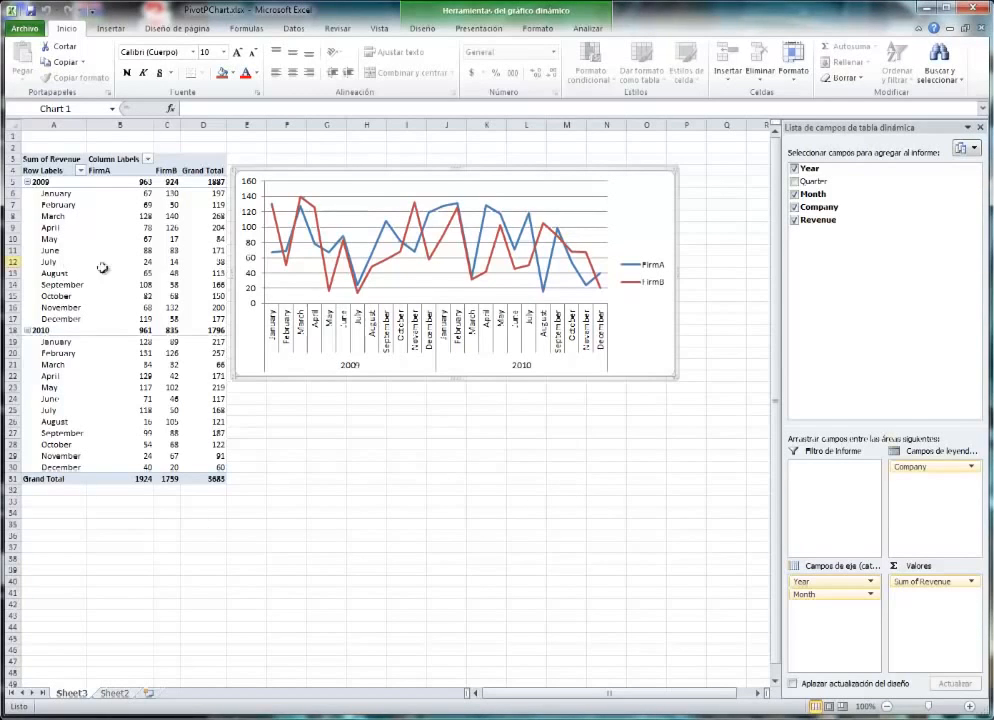
left_click(138, 272)
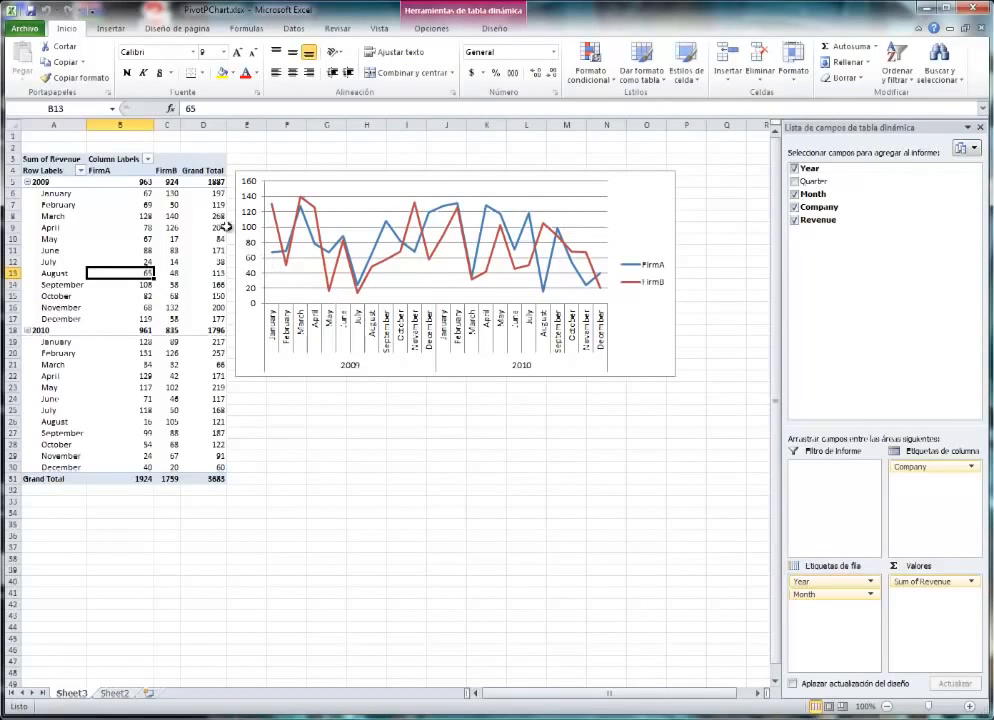
Examine how the pivot table's revenue values, month labels and FirmA and FirmB headings correspond to the line chart's elements
left_click_drag(118, 193, 189, 470)
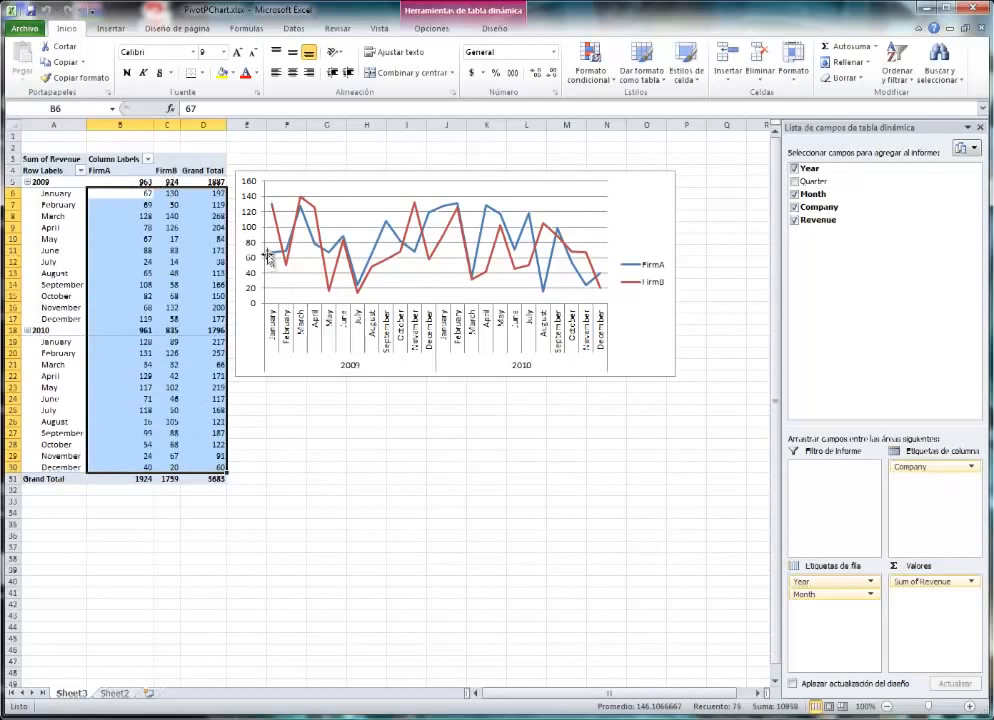
left_click_drag(62, 193, 67, 466)
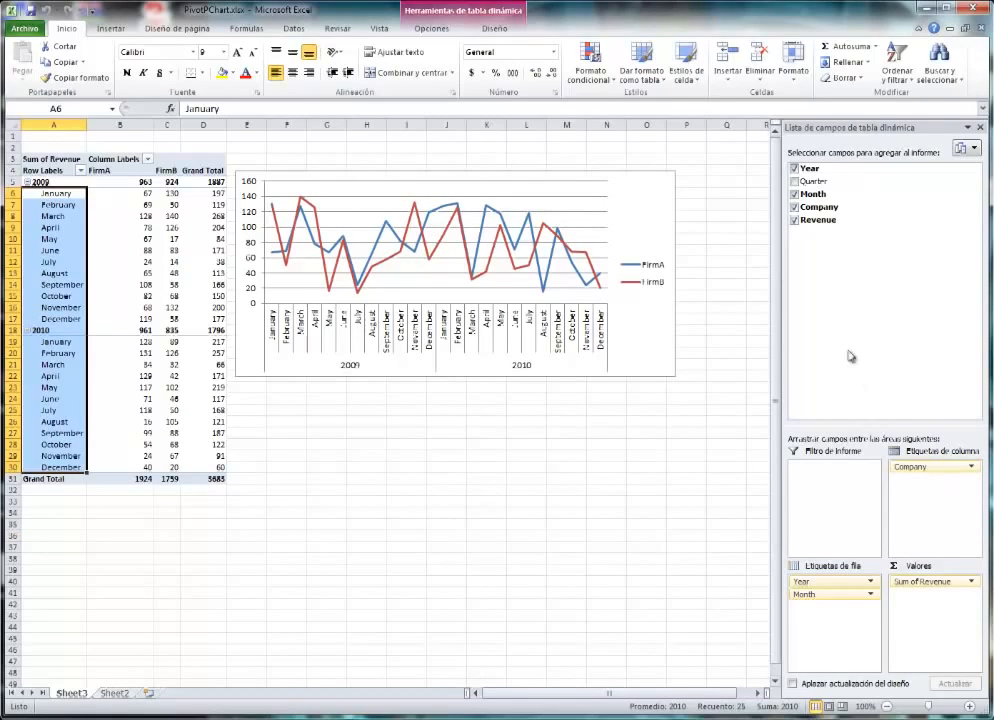
left_click(128, 171)
left_click(165, 171)
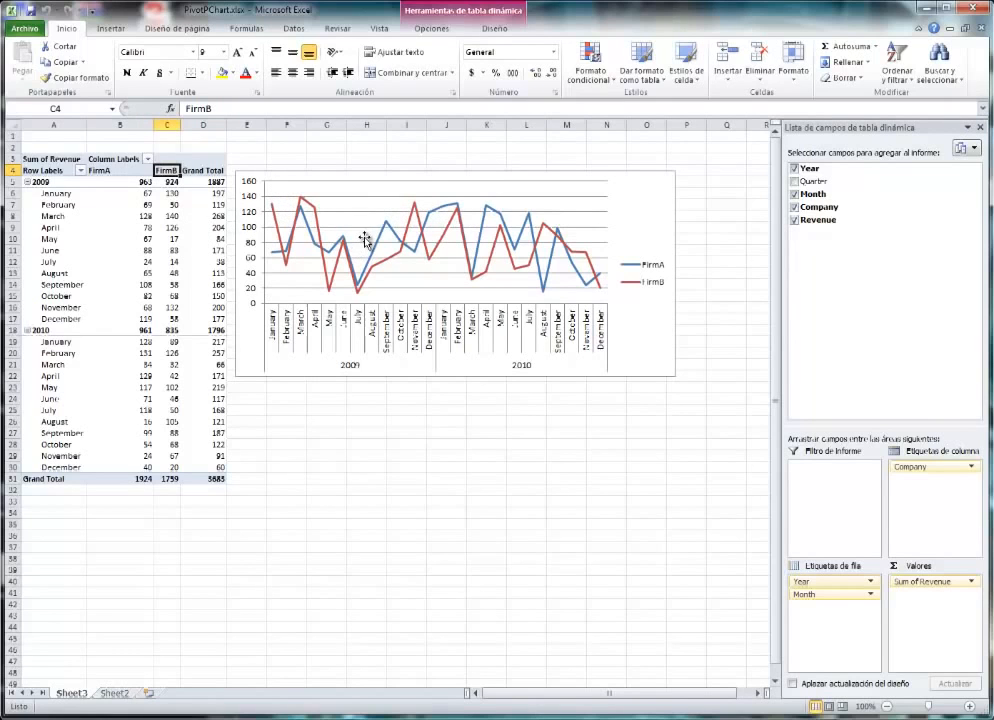
left_click_drag(75, 192, 73, 467)
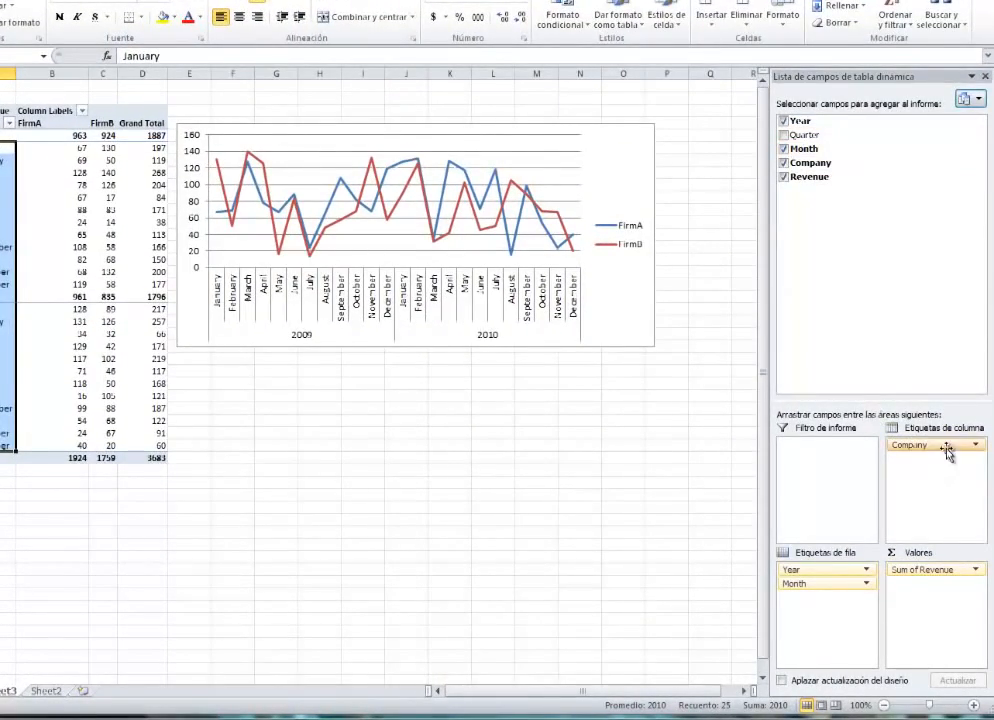
Remove Company from the pivot table's column labels and check the table's combined revenue values against the line chart
left_click_drag(950, 447, 885, 284)
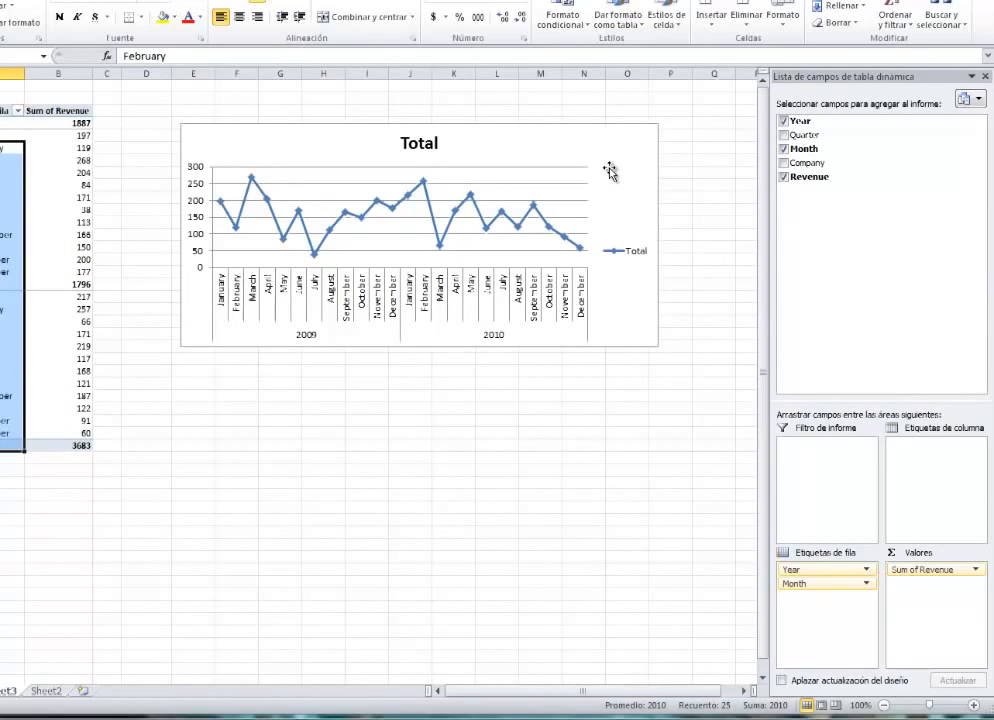
left_click(46, 150)
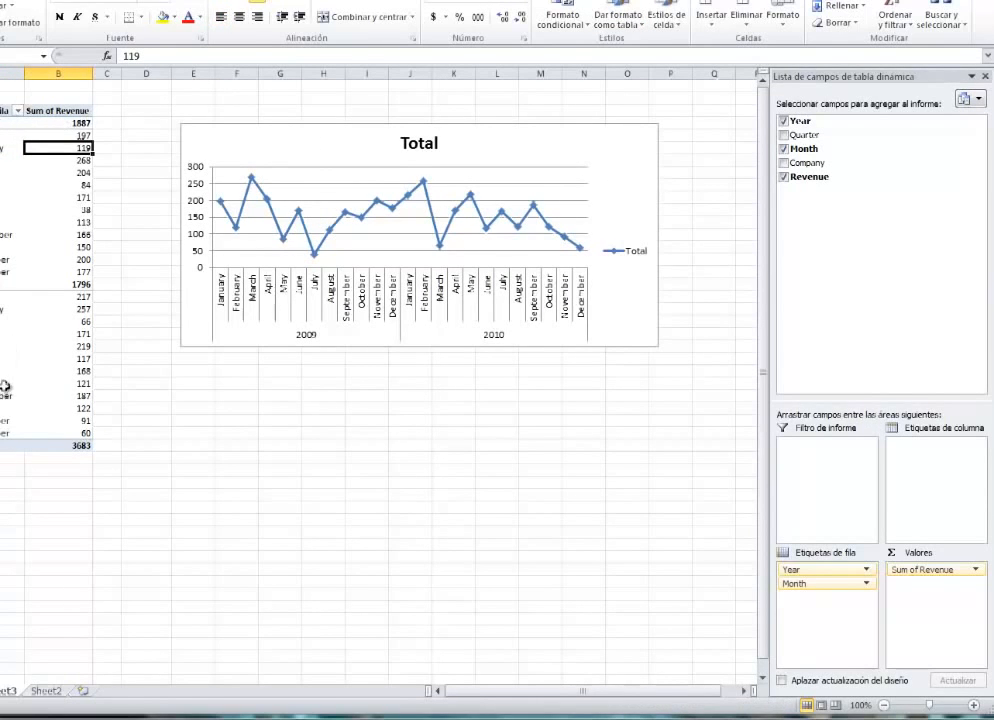
mouse_move(35, 397)
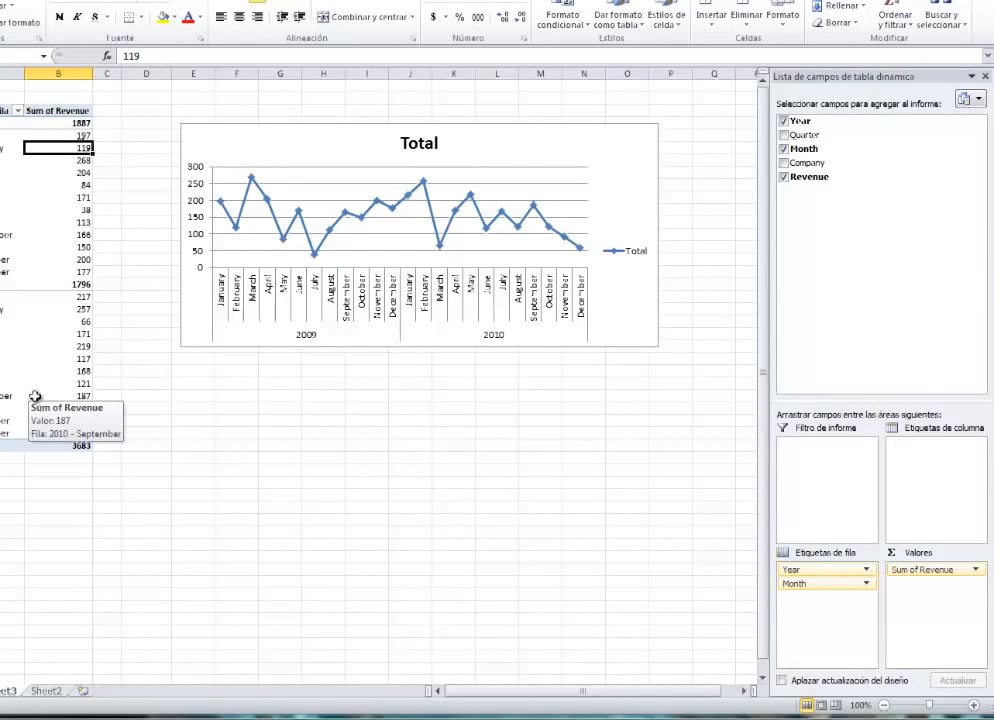
left_click(53, 386)
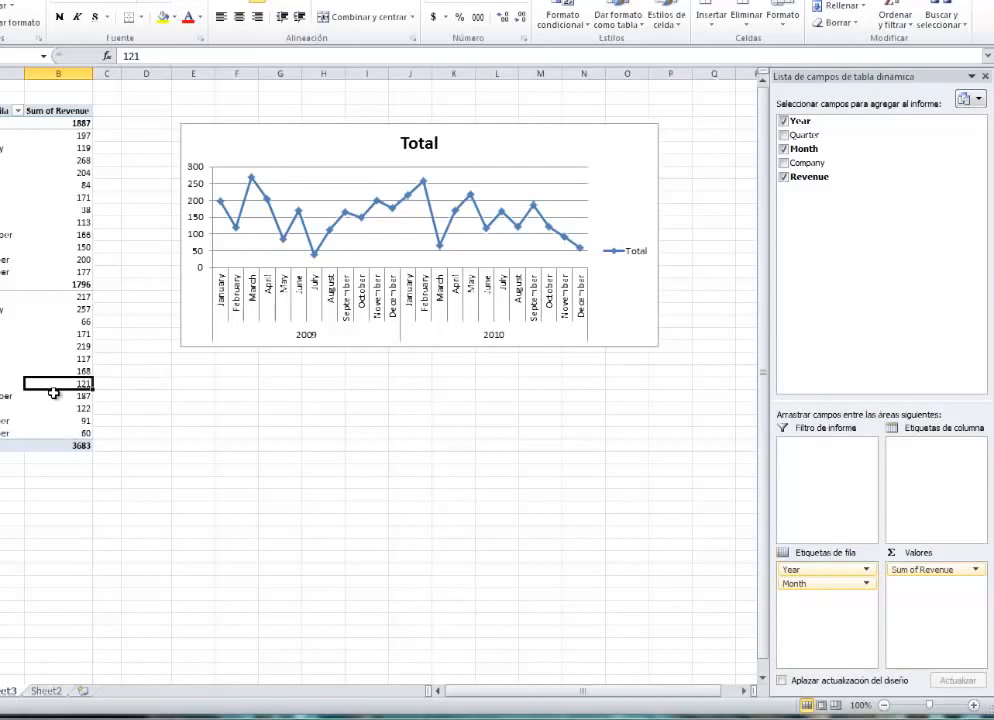
mouse_move(53, 393)
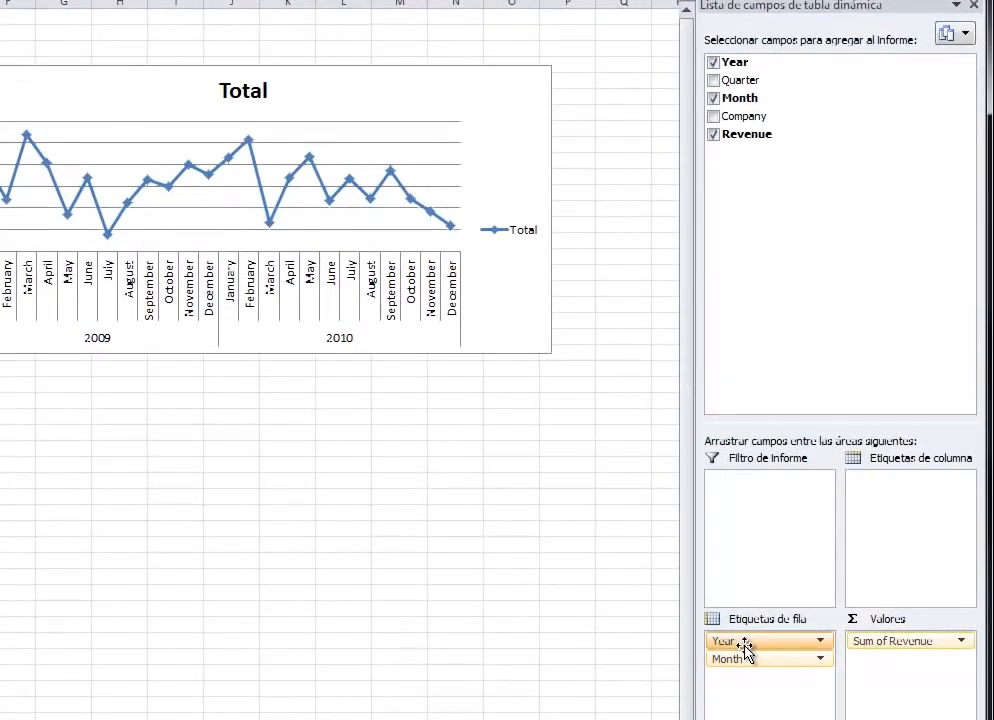
Move Year from the row labels to the column labels and place the line chart below the pivot table
left_click_drag(744, 648, 913, 498)
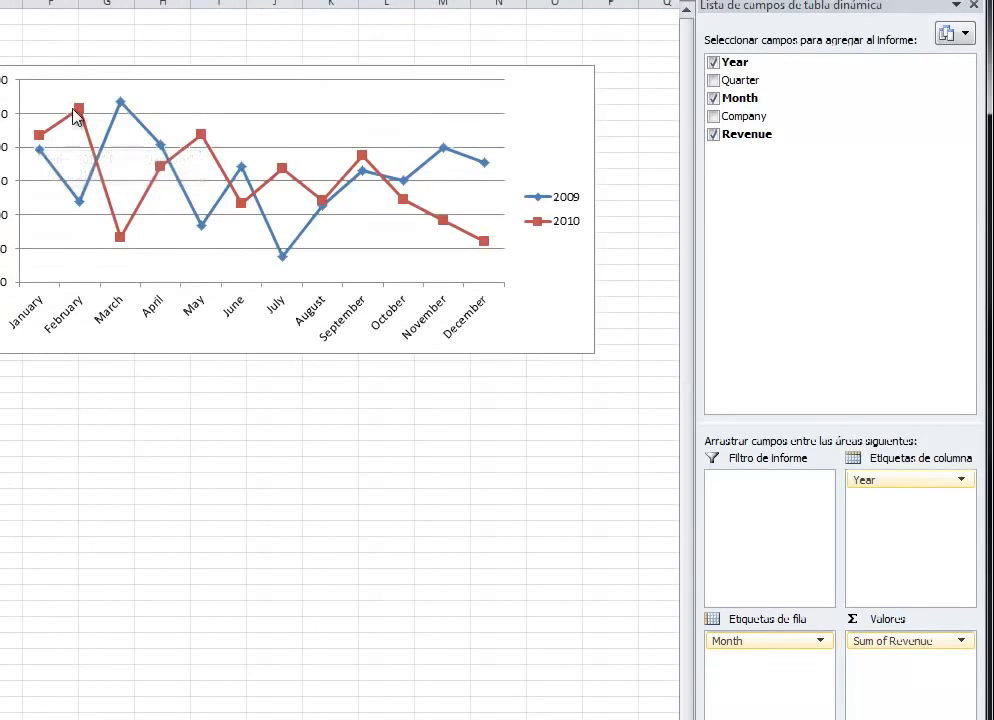
left_click(567, 230)
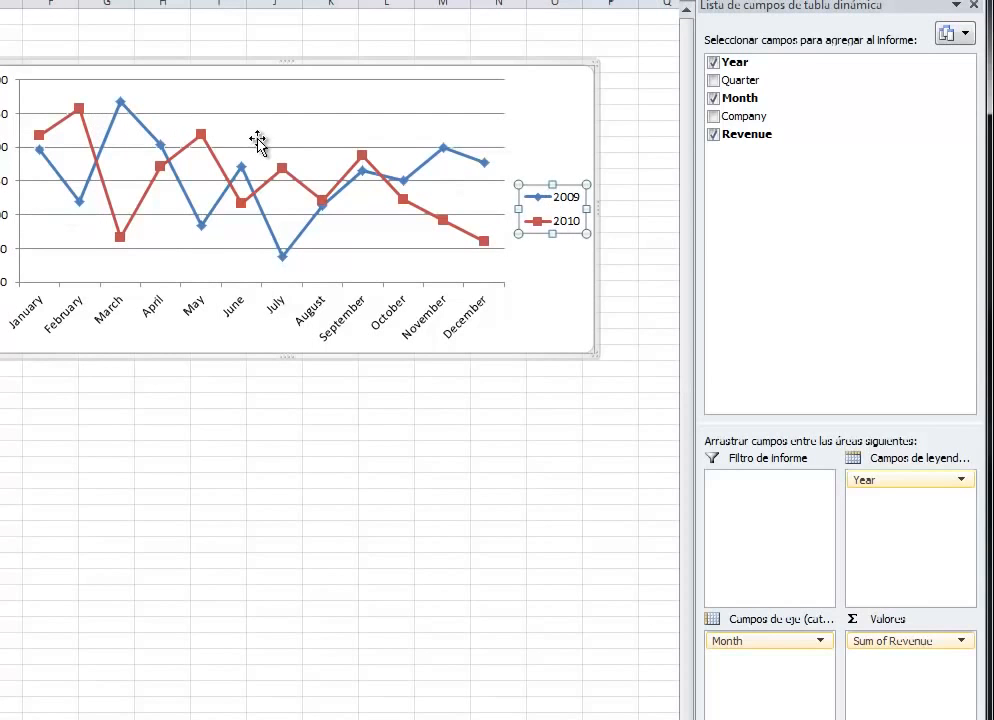
left_click(530, 105)
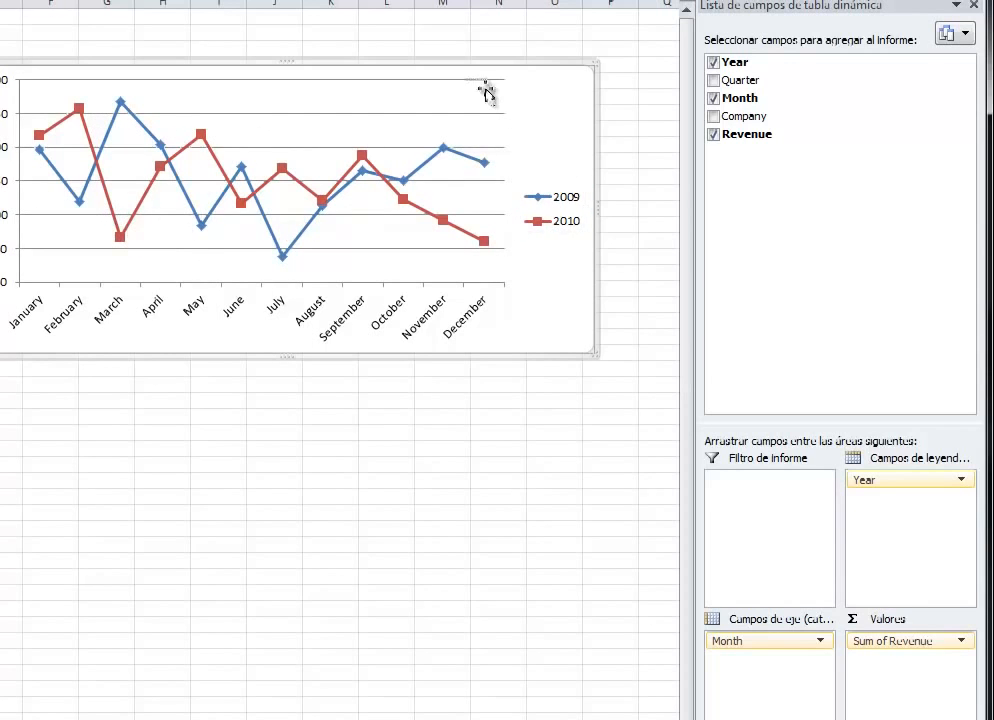
left_click_drag(518, 70, 528, 275)
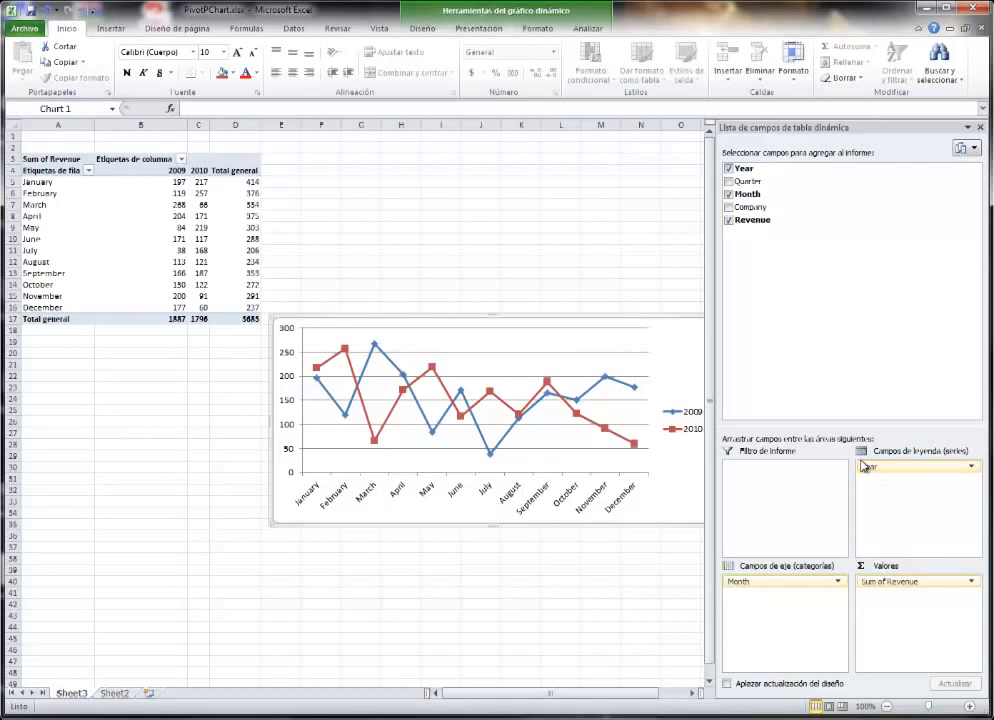
left_click_drag(639, 322, 524, 386)
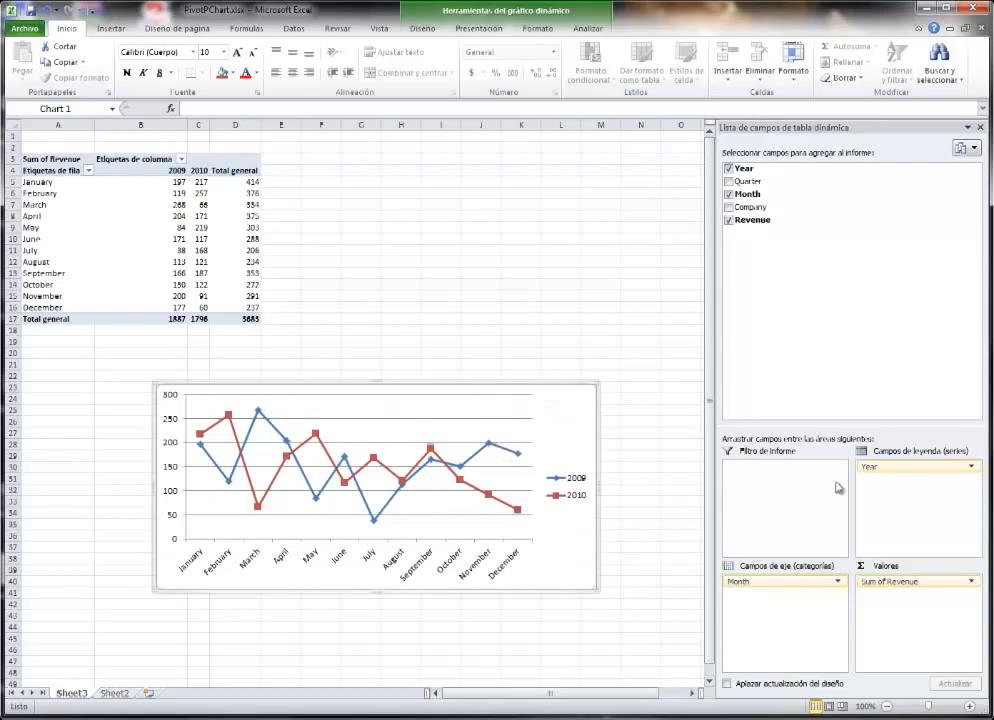
Move Year beneath Month in the chart's axis fields and add Company as the legend field, keeping the chart clear of the table
left_click_drag(897, 467, 801, 610)
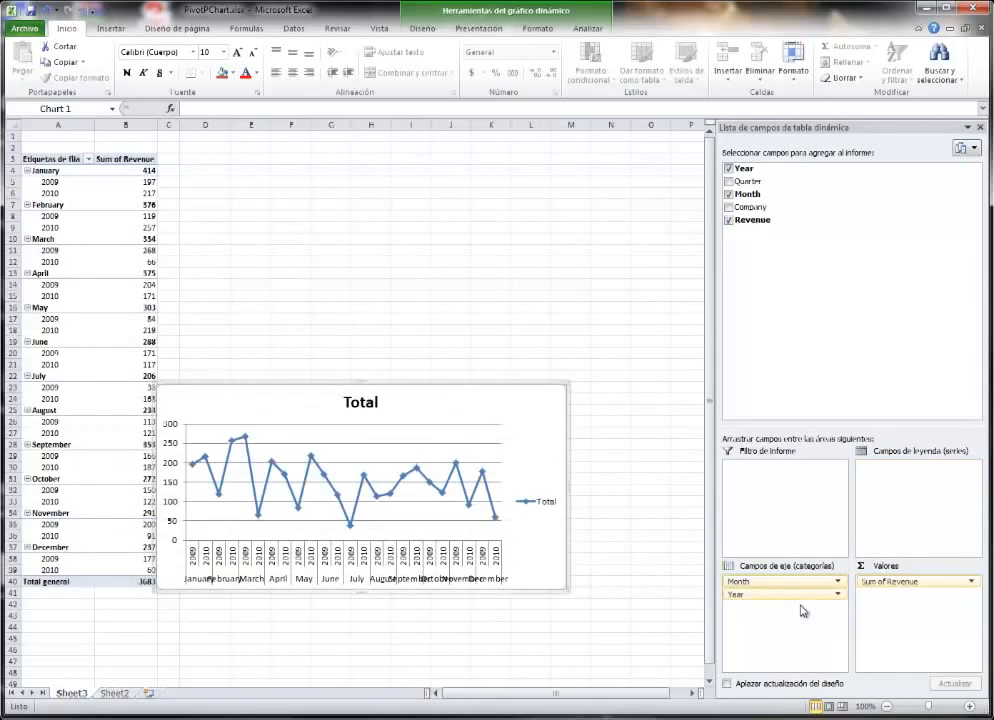
left_click_drag(468, 388, 558, 392)
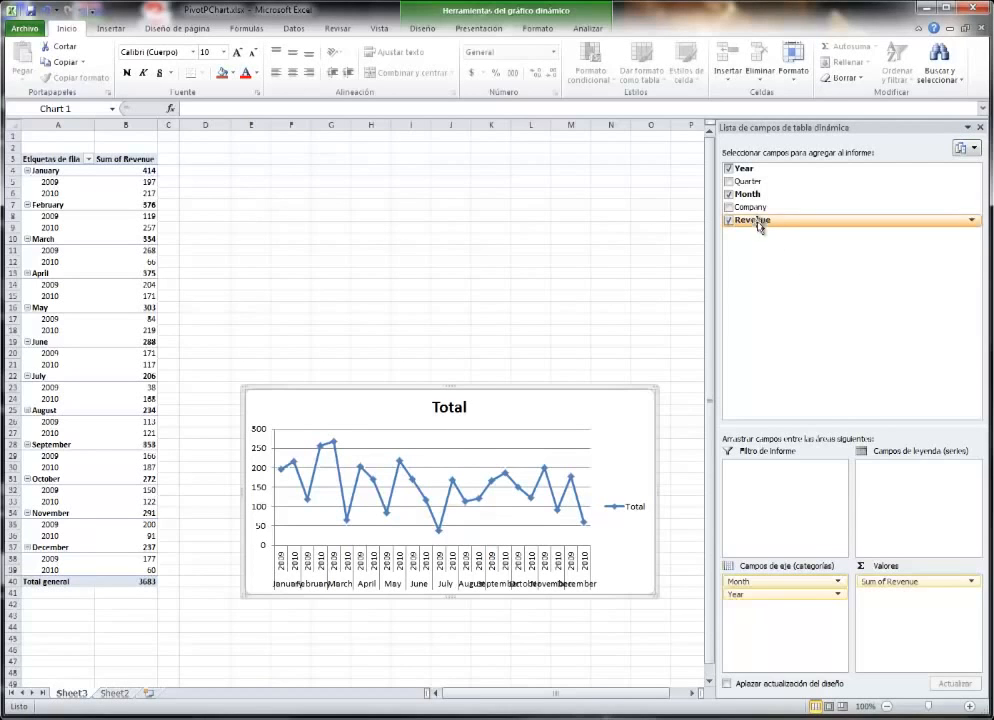
left_click_drag(755, 207, 884, 480)
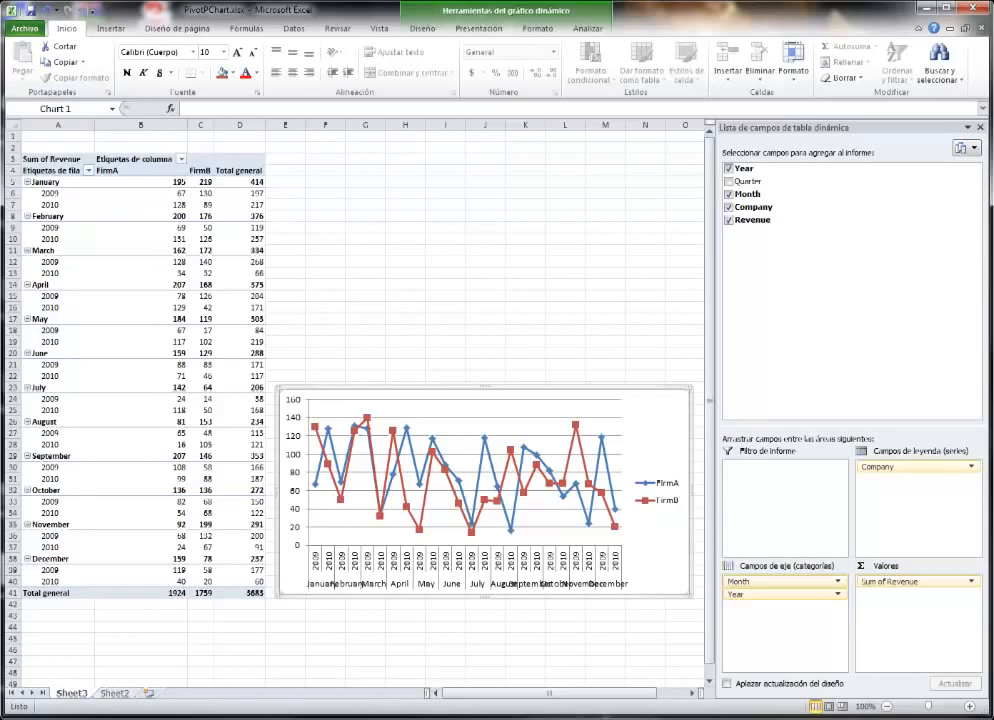
With layout updating deferred, remove Company, move Year to the legend fields and update the pivot table and chart
left_click(727, 686)
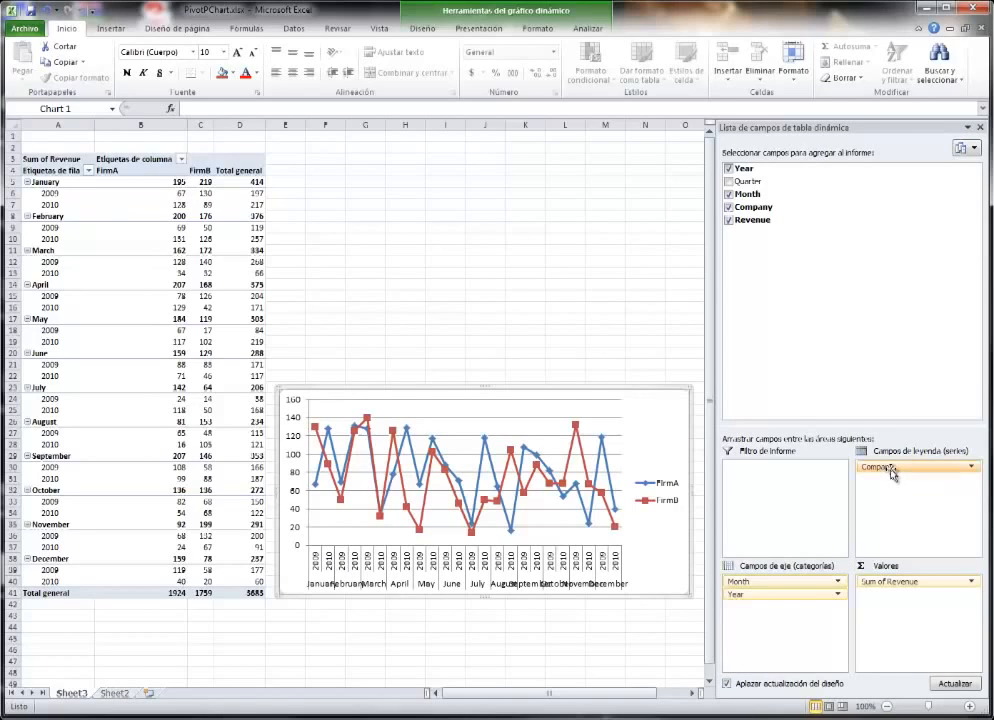
left_click_drag(866, 467, 837, 333)
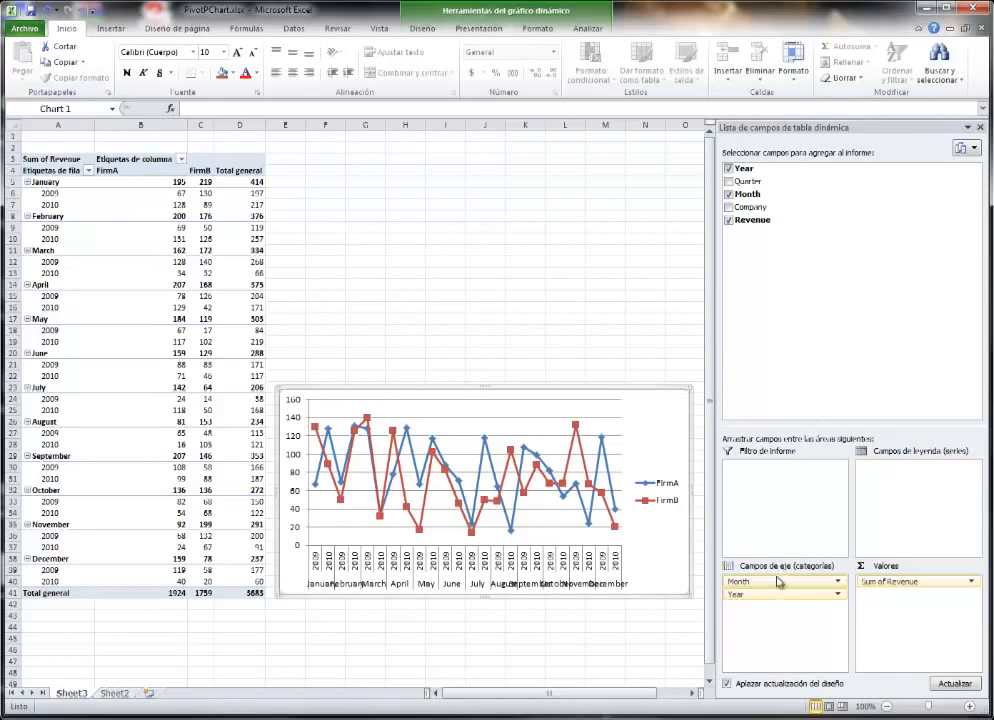
left_click_drag(853, 586, 885, 490)
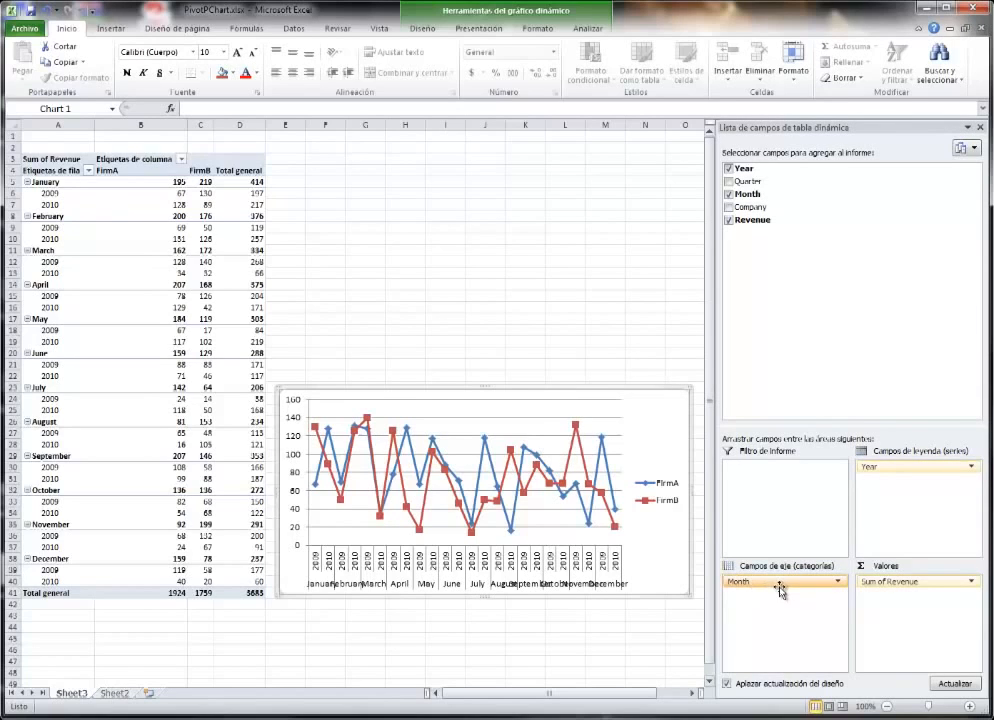
left_click(949, 685)
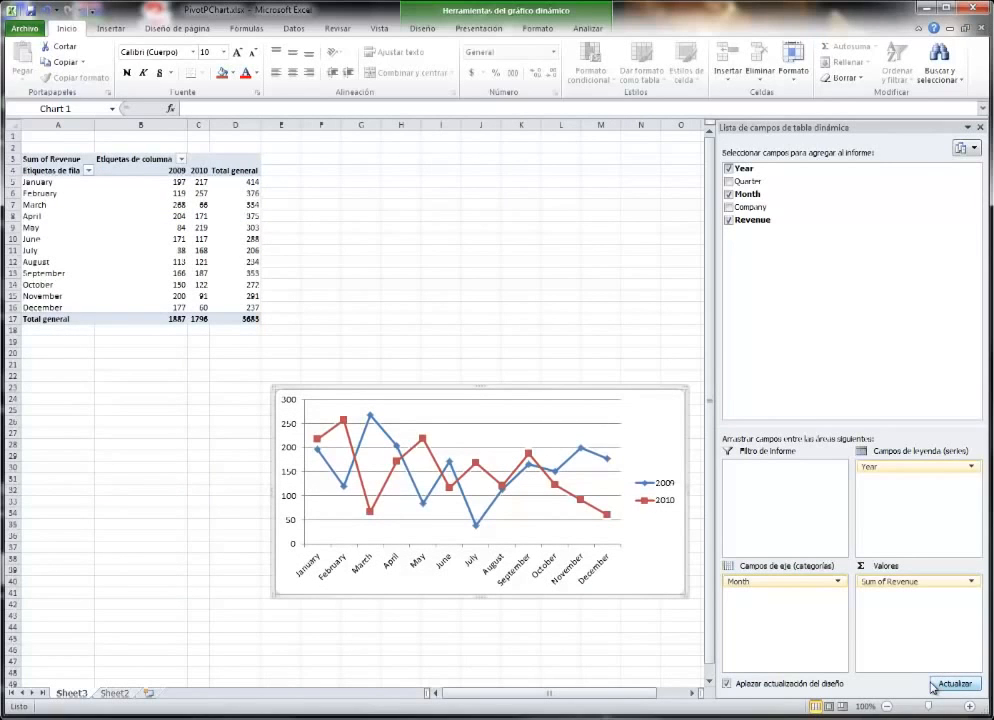
scroll(33, 327, "down", 1)
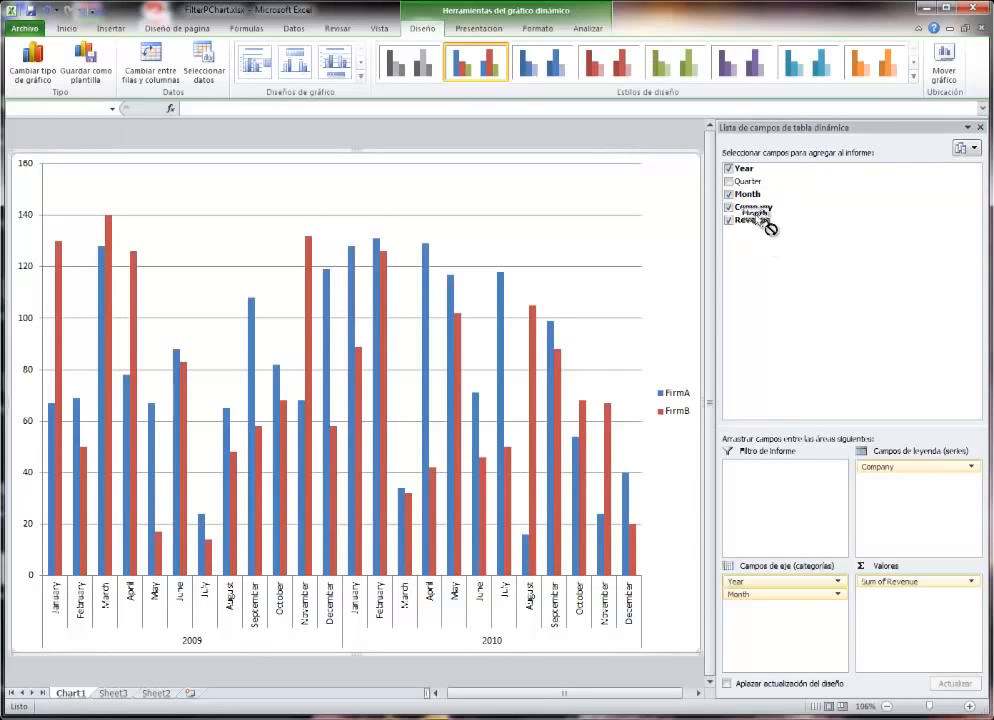
left_click(971, 194)
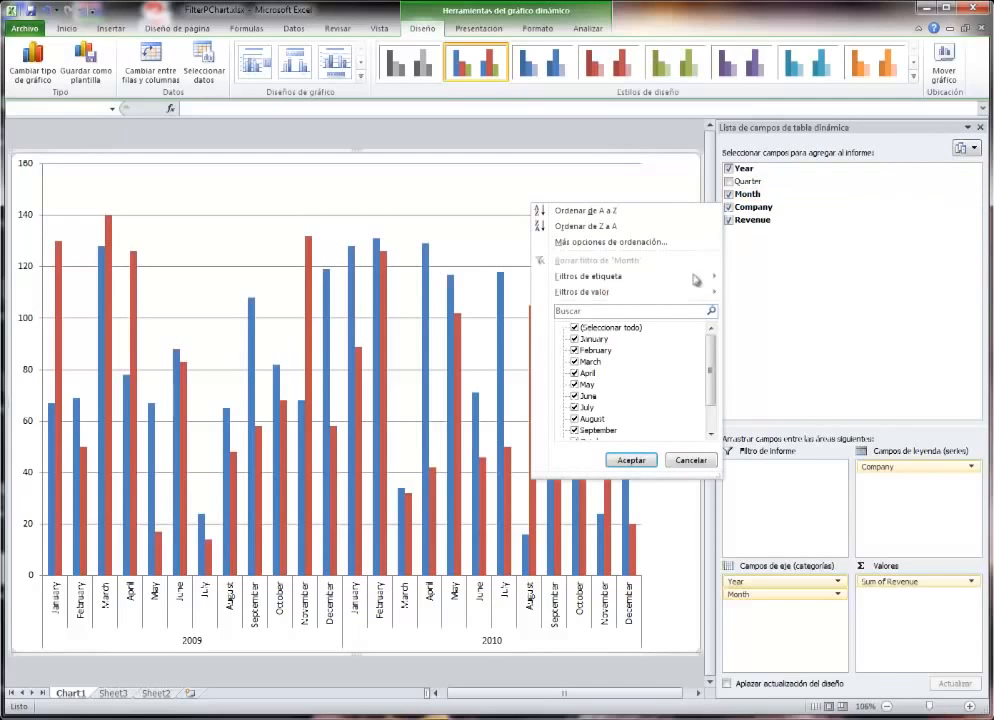
left_click(575, 328)
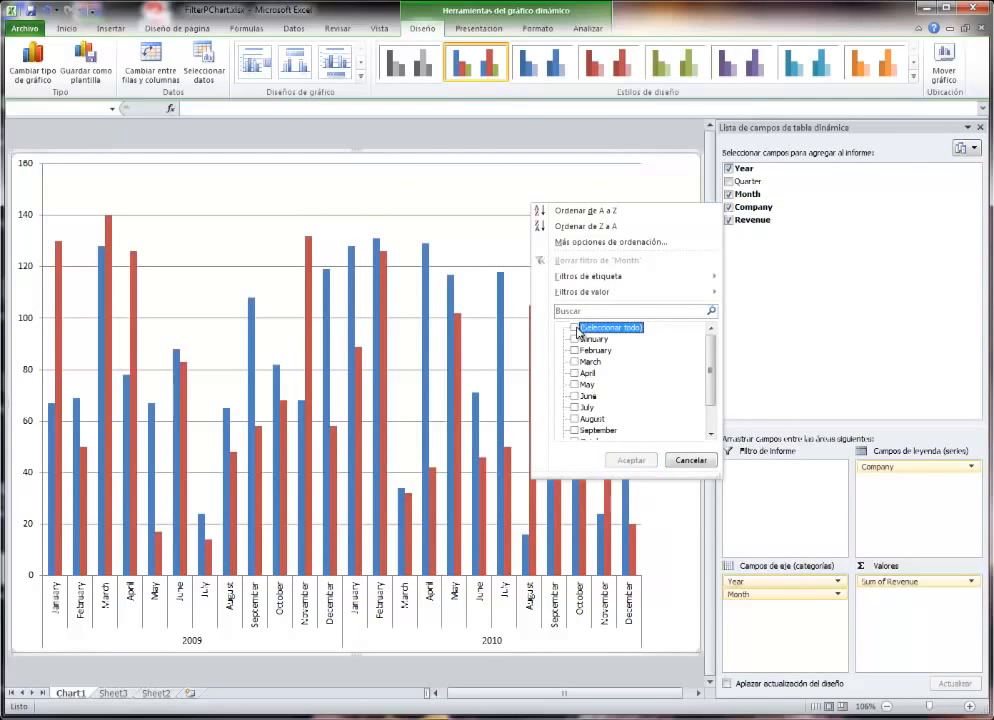
key("Escape")
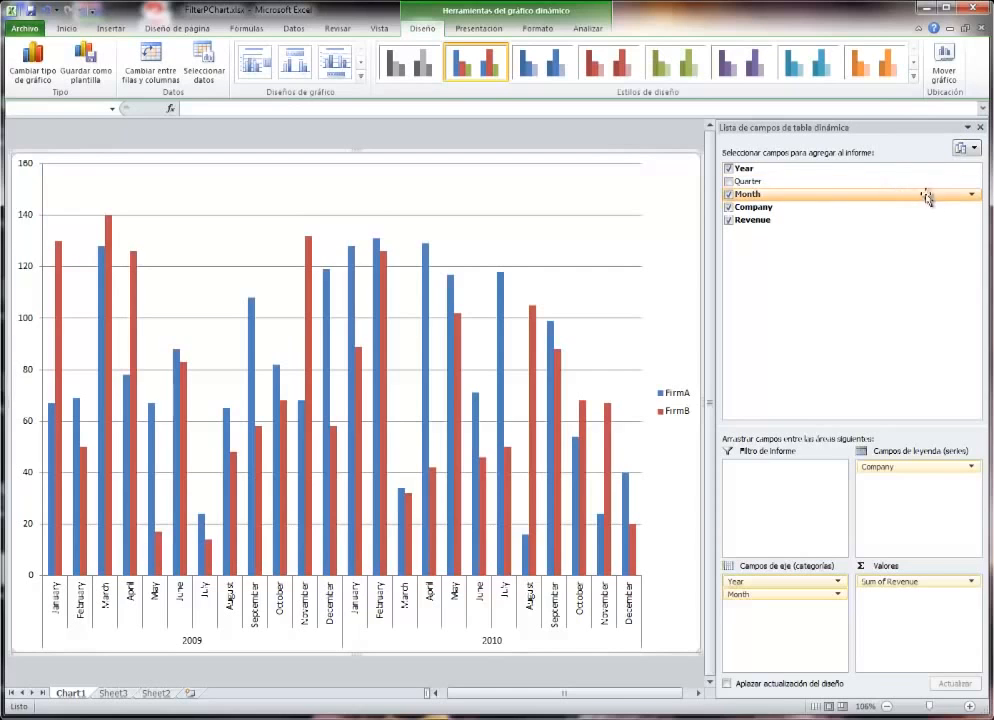
In FilterPChart.xlsx, filter the Month field of the Chart1 pivot chart to January, April, July and November only
left_click(968, 194)
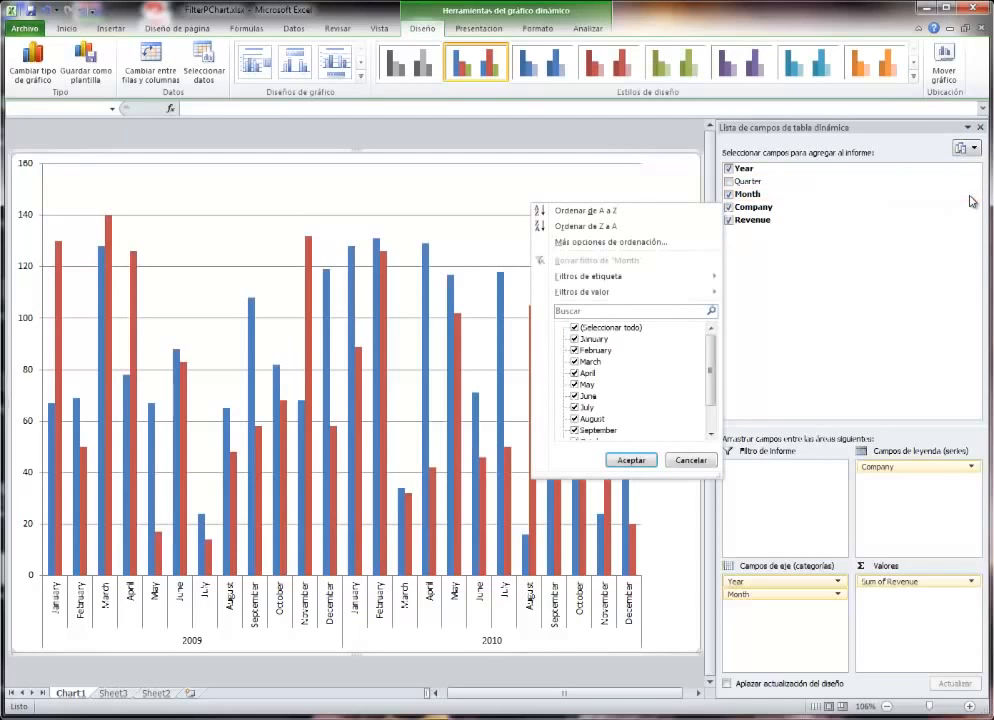
left_click(574, 327)
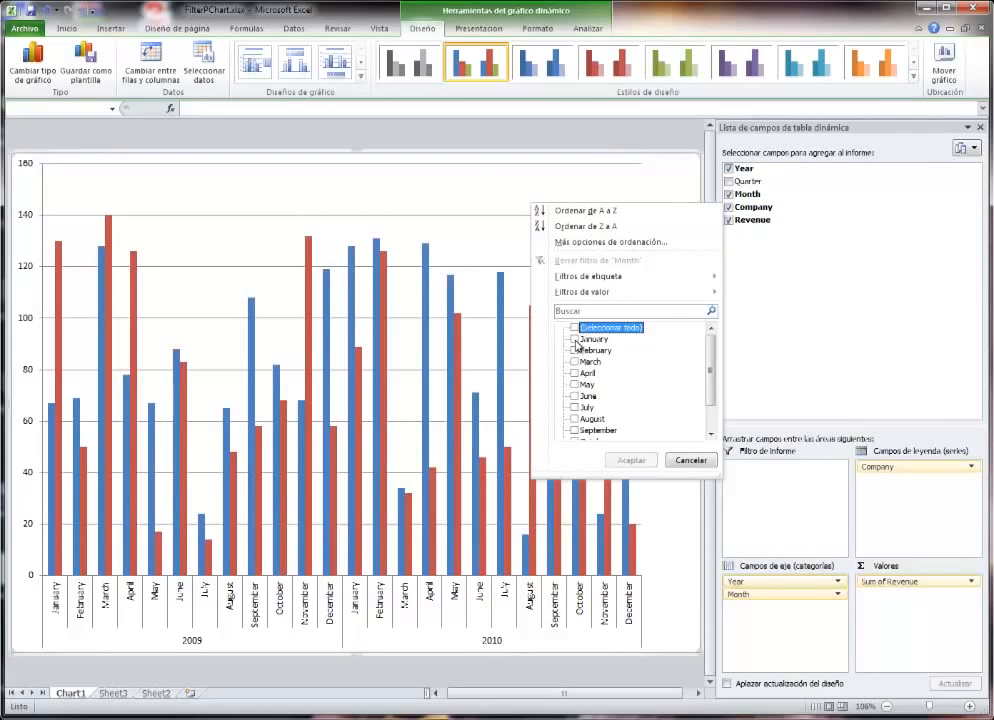
left_click(575, 339)
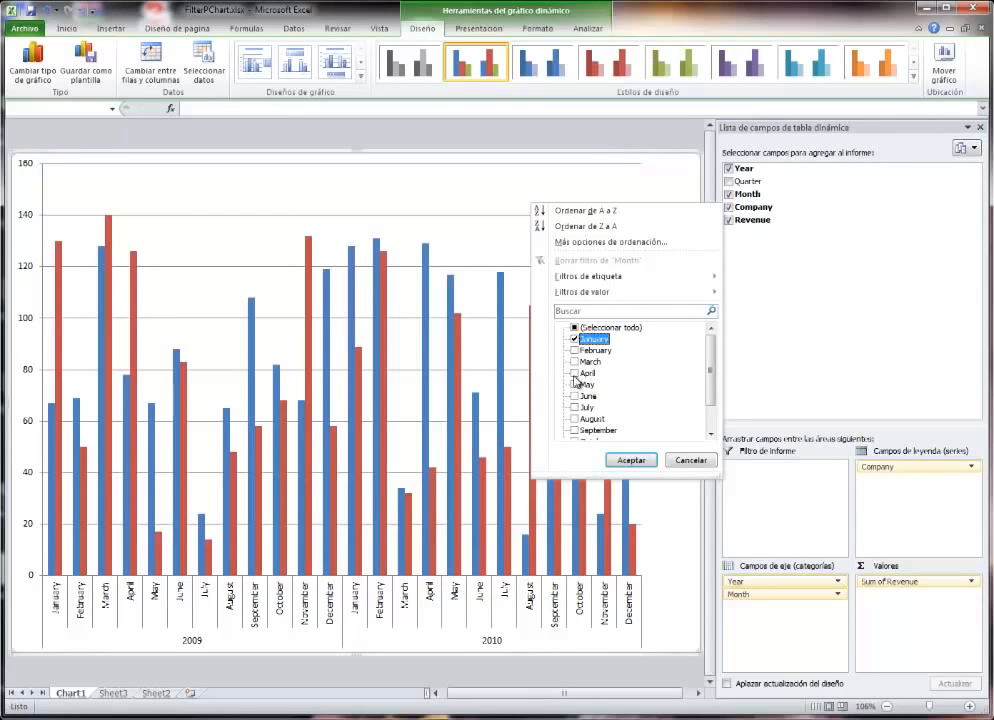
left_click(575, 374)
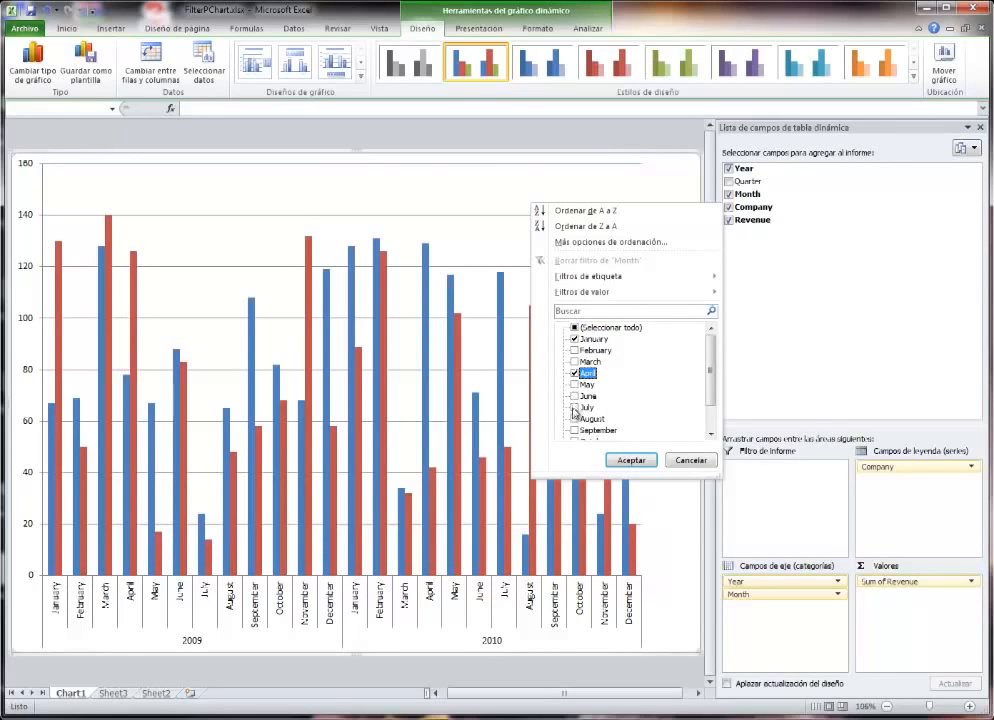
left_click(575, 407)
scroll(585, 425, "down", 1)
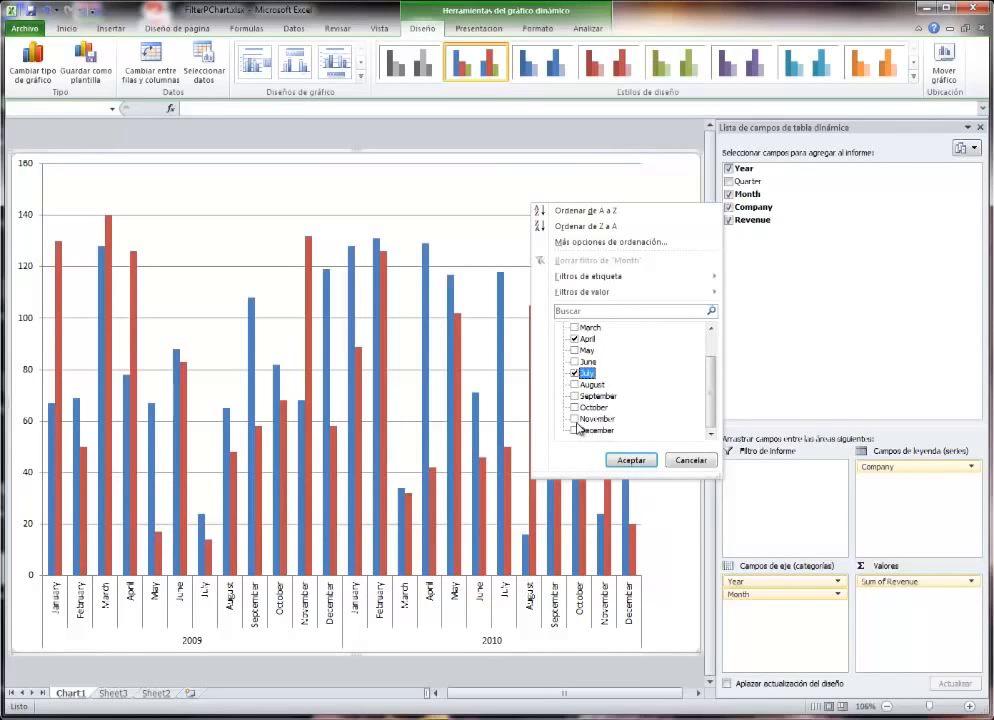
left_click(575, 418)
left_click(629, 461)
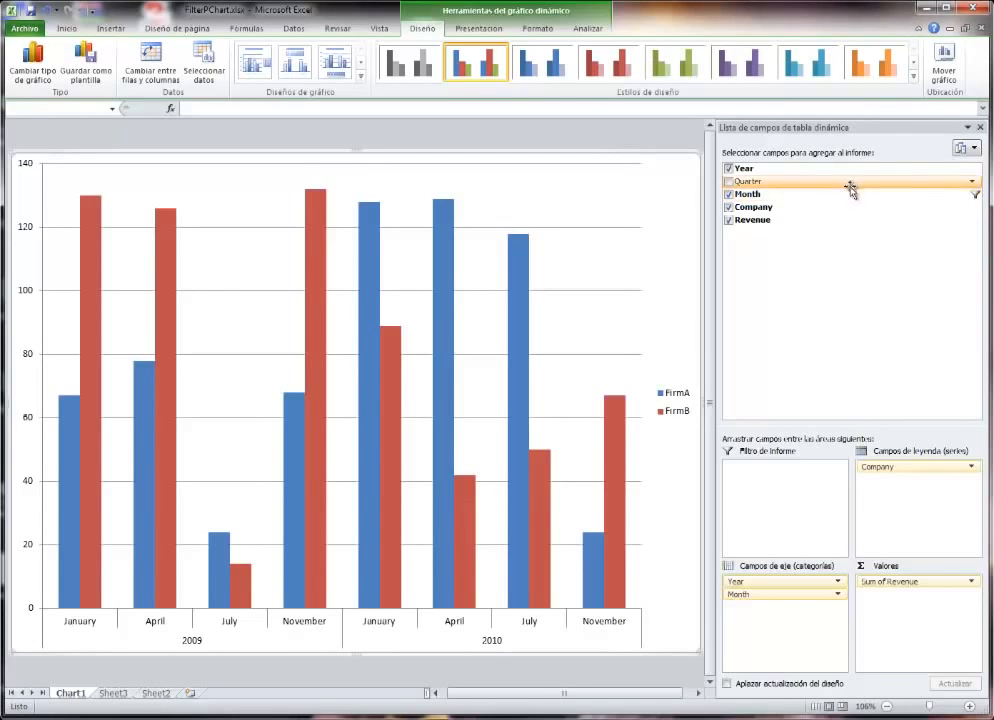
Reselect all months in the Month filter of the Chart1 column chart
left_click(972, 196)
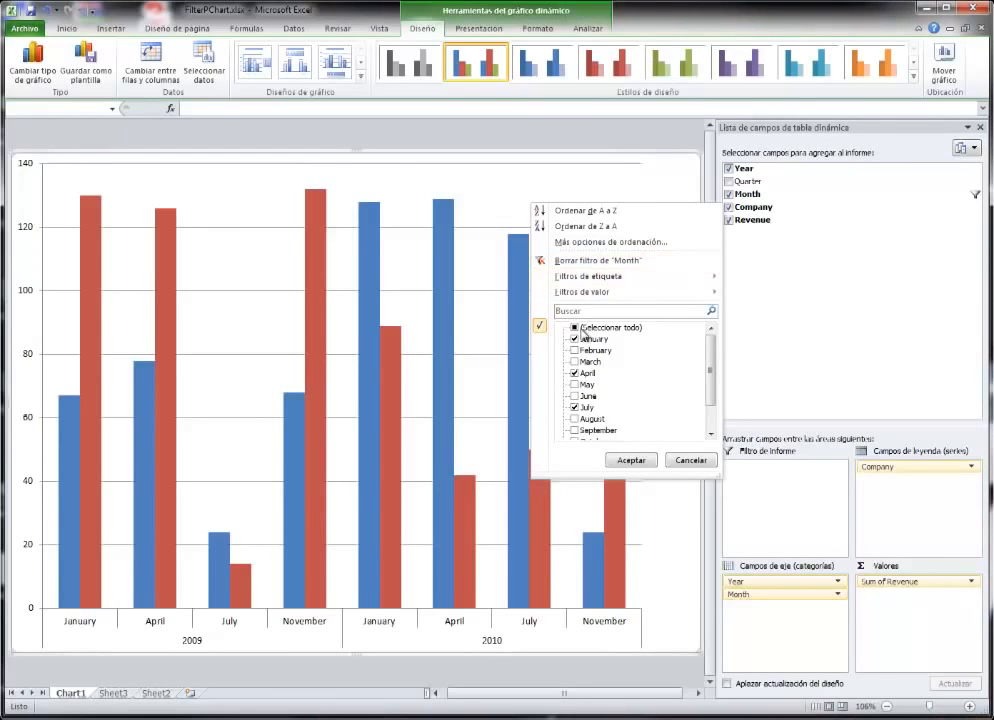
left_click(575, 330)
left_click(575, 331)
left_click(636, 460)
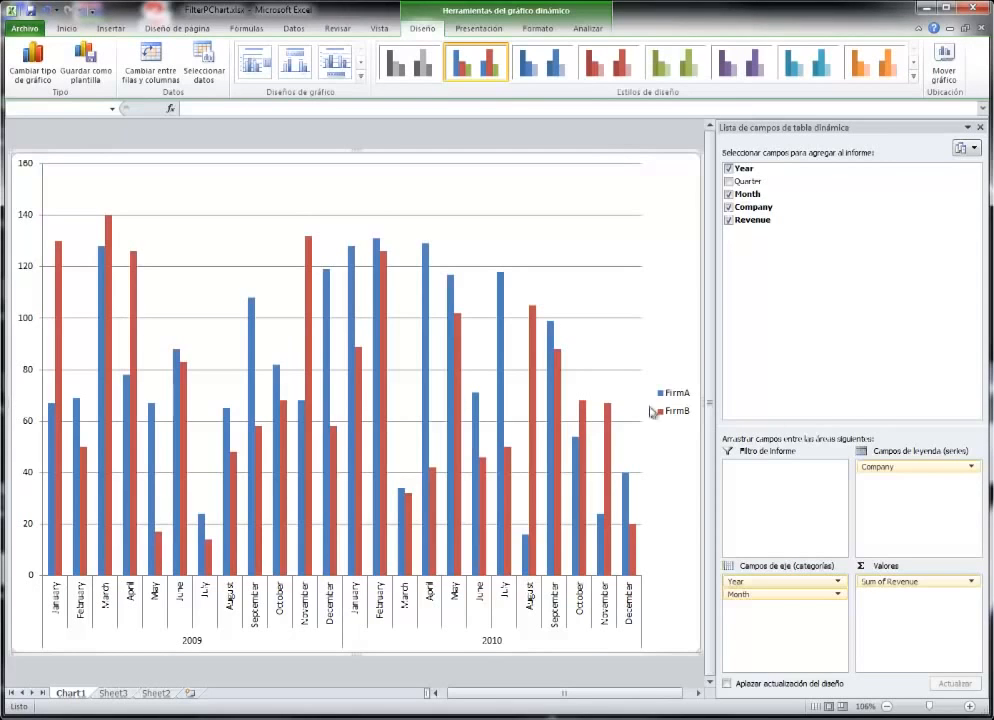
Replace Month with Quarter below Year in the column chart's axis category fields
left_click_drag(787, 600, 814, 252)
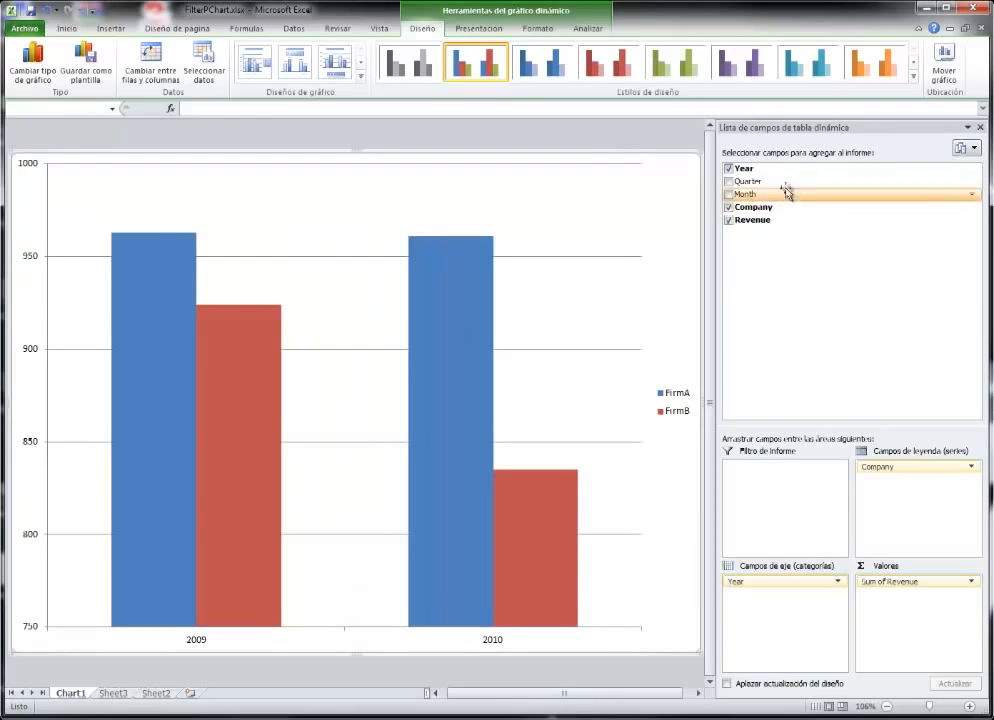
left_click_drag(791, 602, 791, 598)
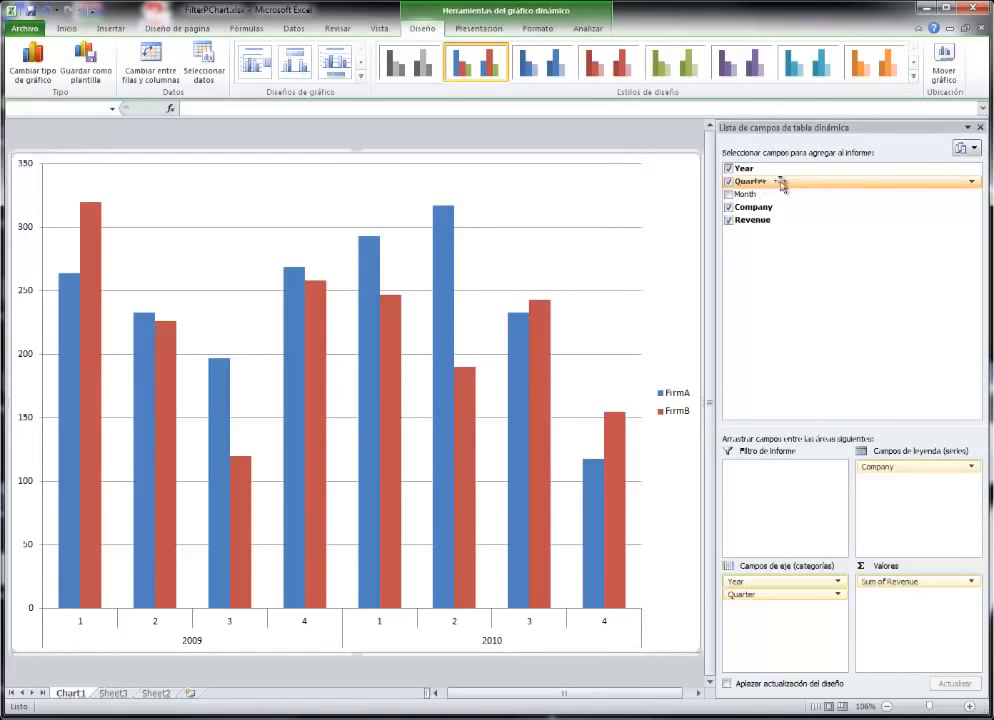
Apply a label filter to the Quarter field so that only quarters greater than 2 are shown
left_click(972, 182)
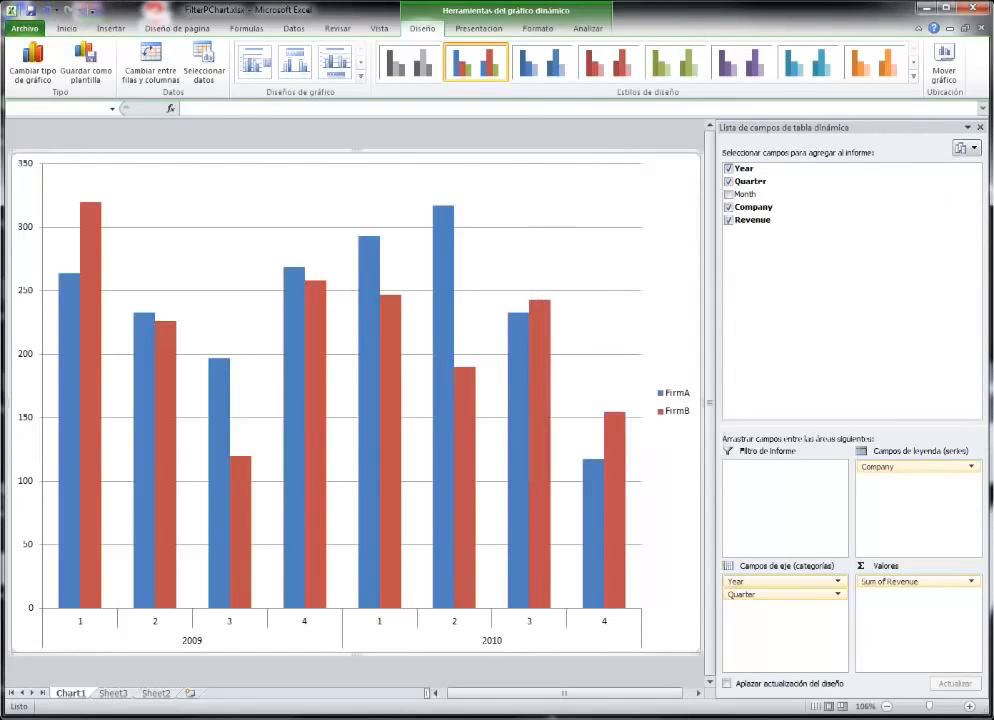
left_click(968, 187)
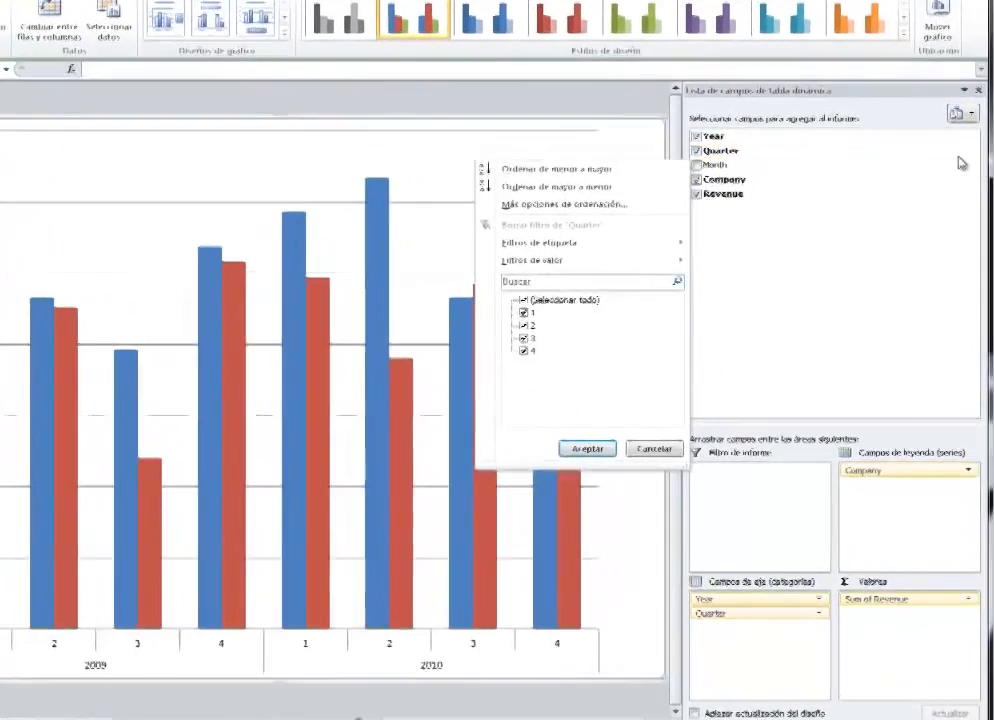
mouse_move(598, 266)
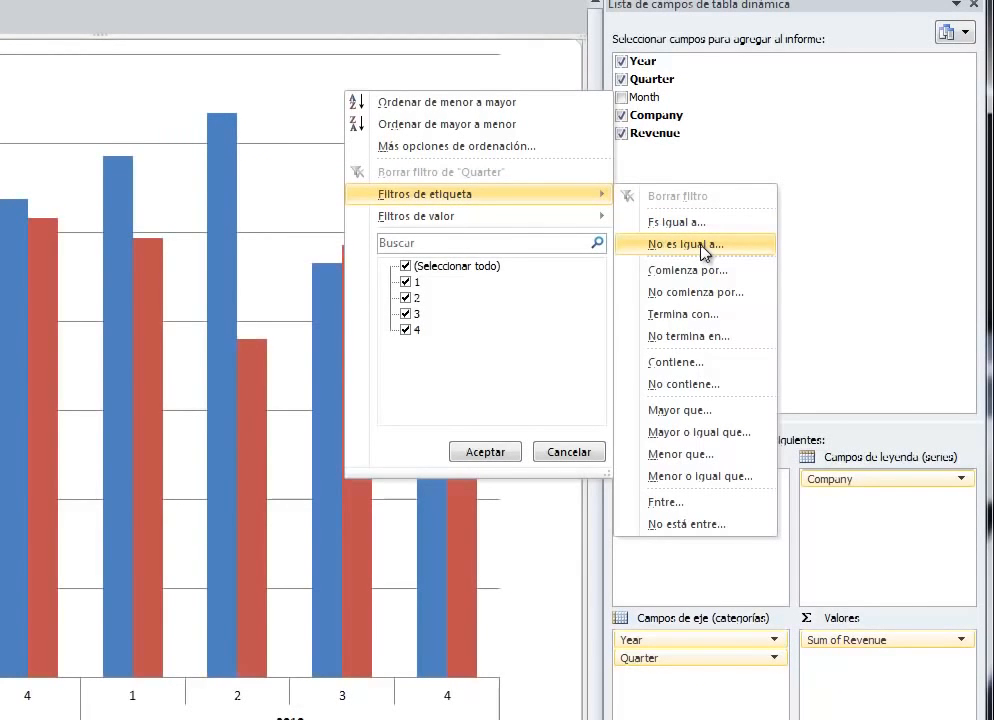
left_click(700, 410)
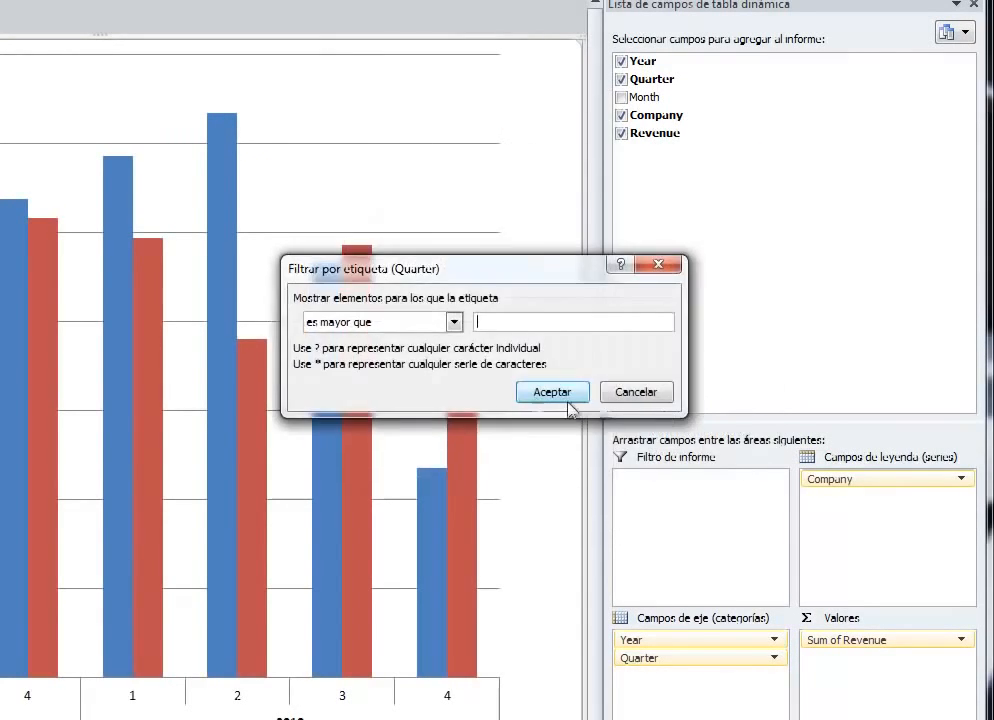
type("2")
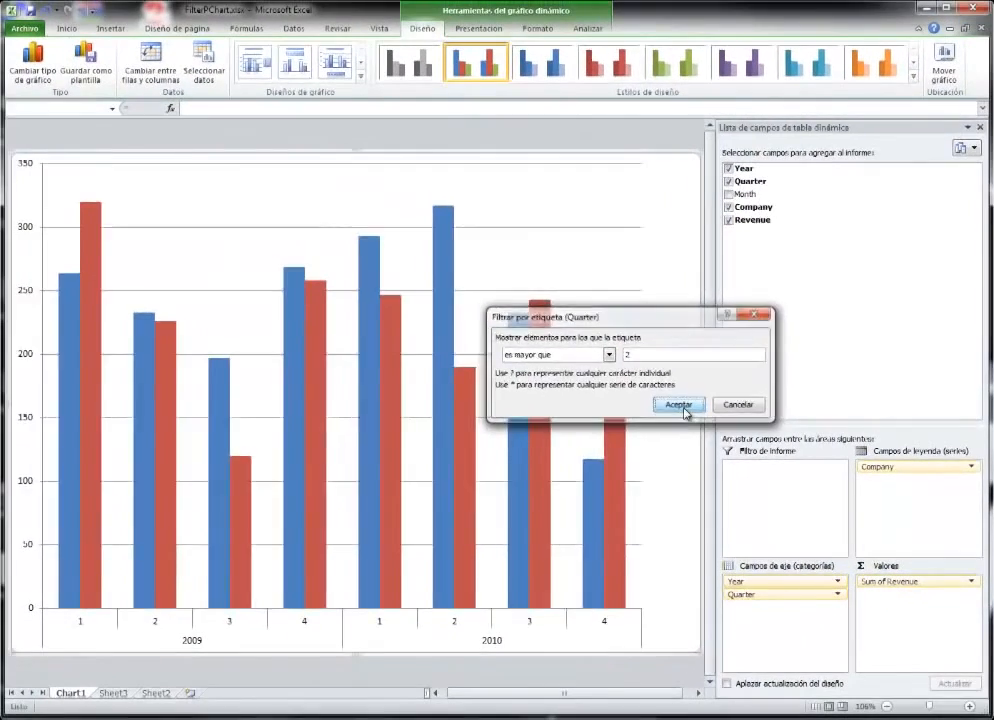
left_click(556, 394)
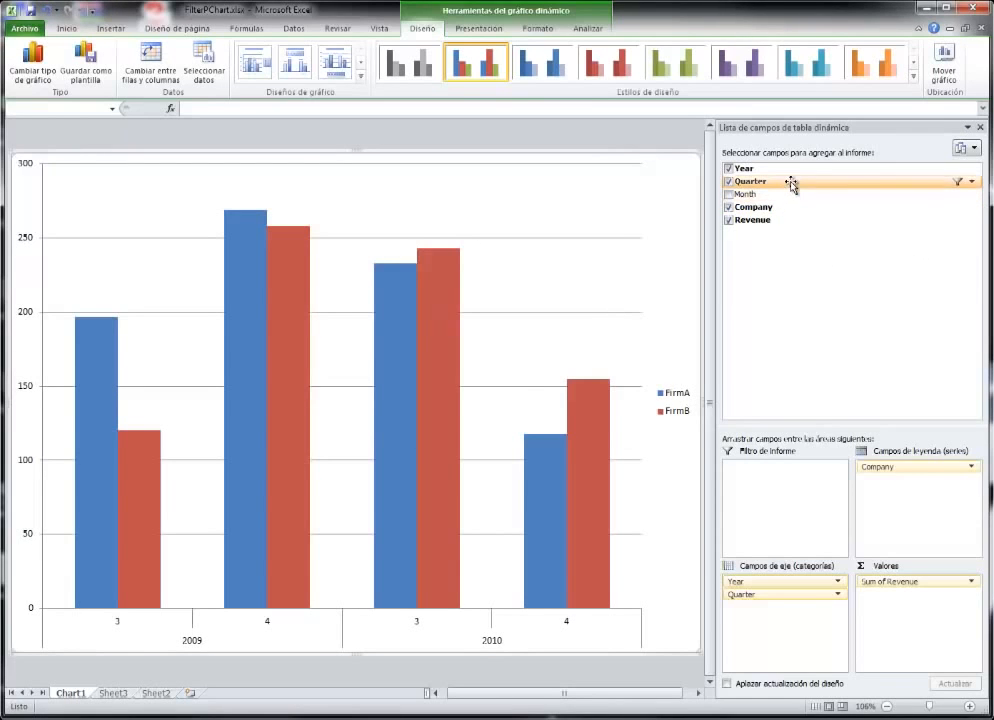
Clear the Quarter filter and replace Quarter with Month below Year in the chart's axis category fields
left_click(972, 182)
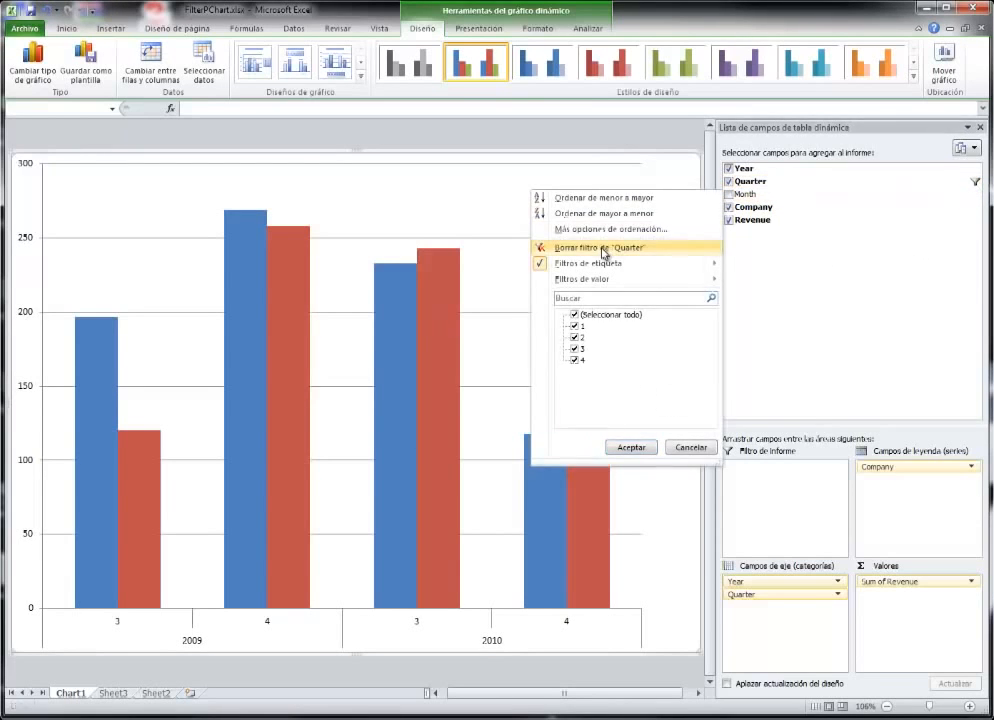
left_click(552, 247)
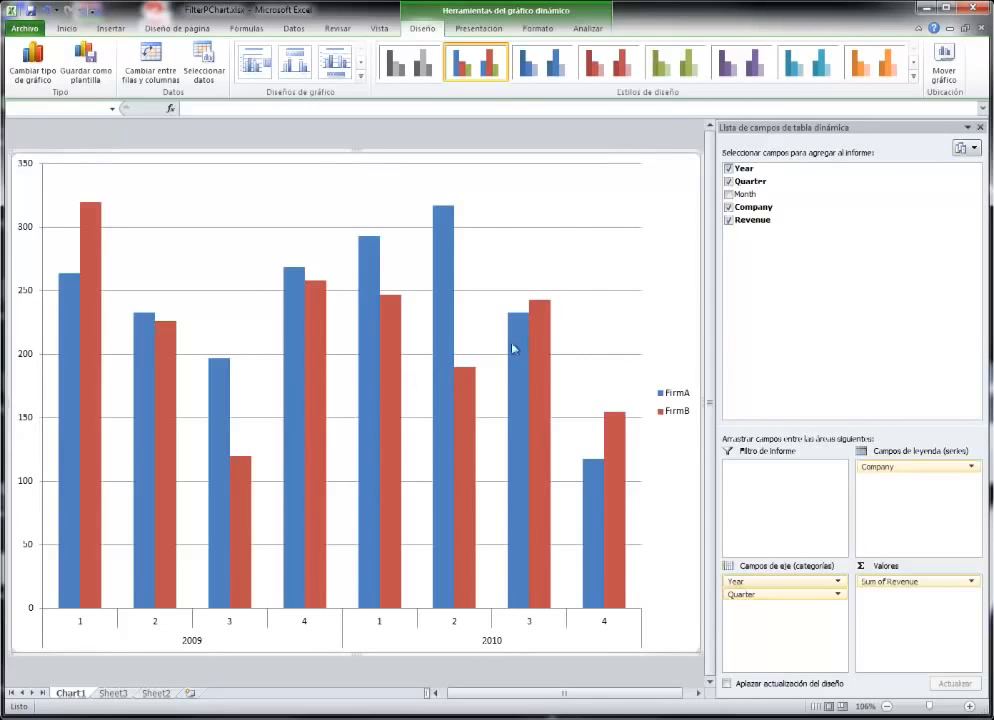
left_click_drag(745, 194, 752, 608)
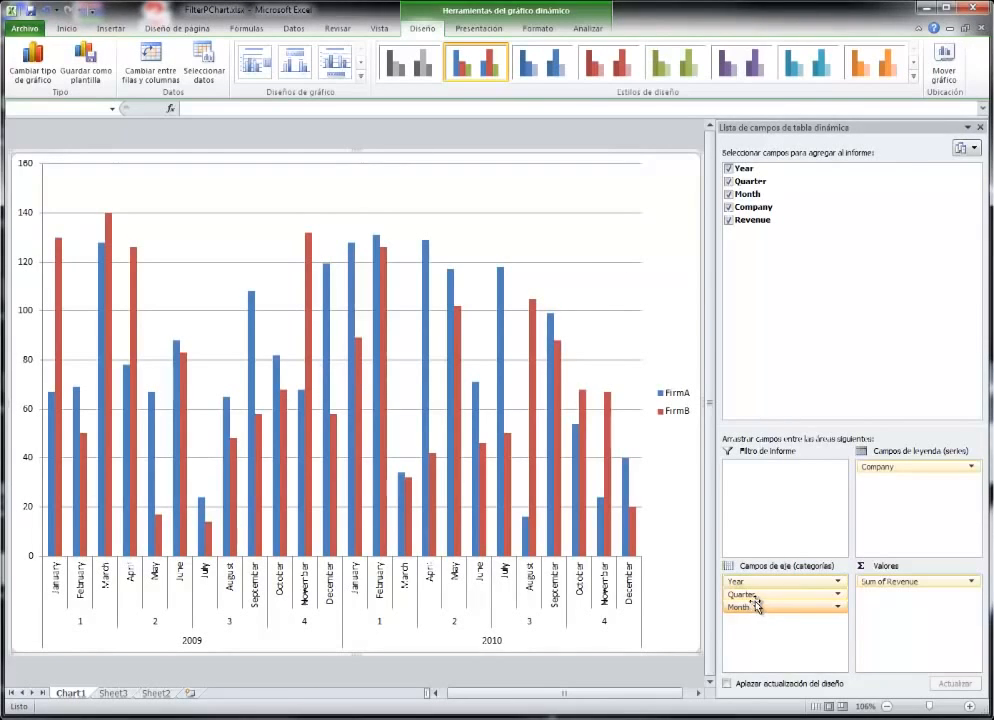
left_click_drag(758, 594, 803, 323)
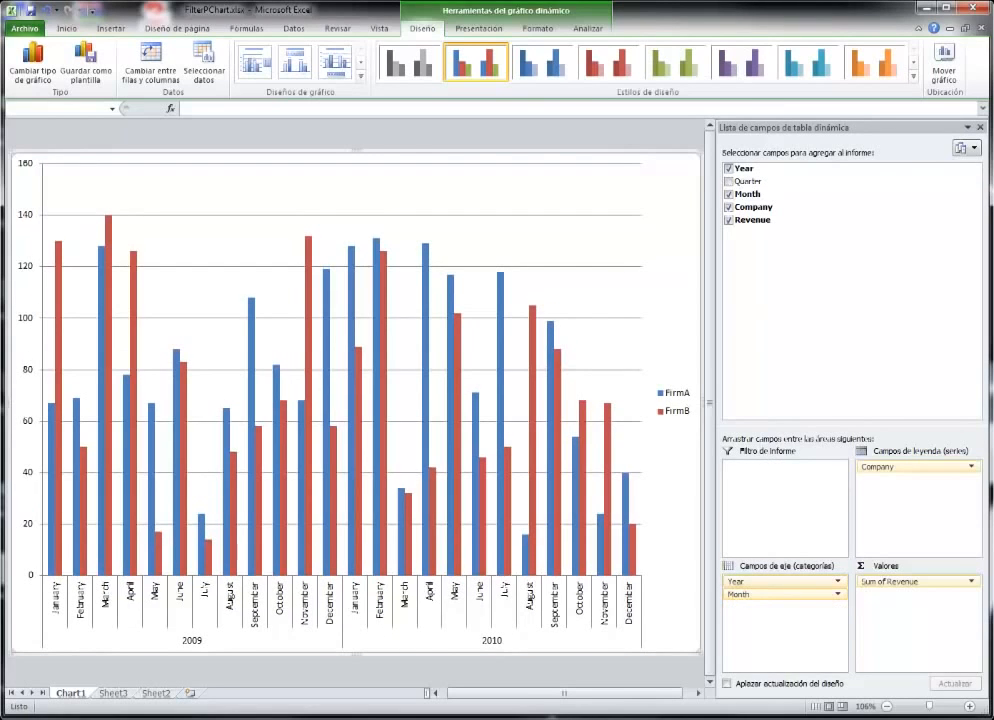
Filter the Month field to the months found by searching its filter list for "er"
mouse_move(313, 346)
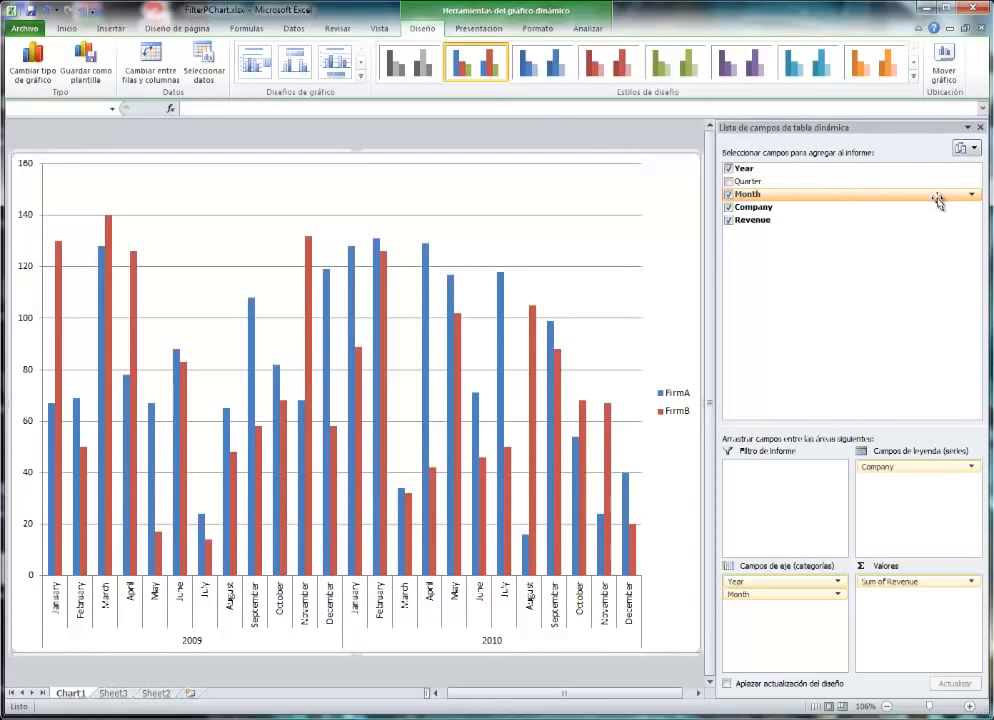
left_click(971, 194)
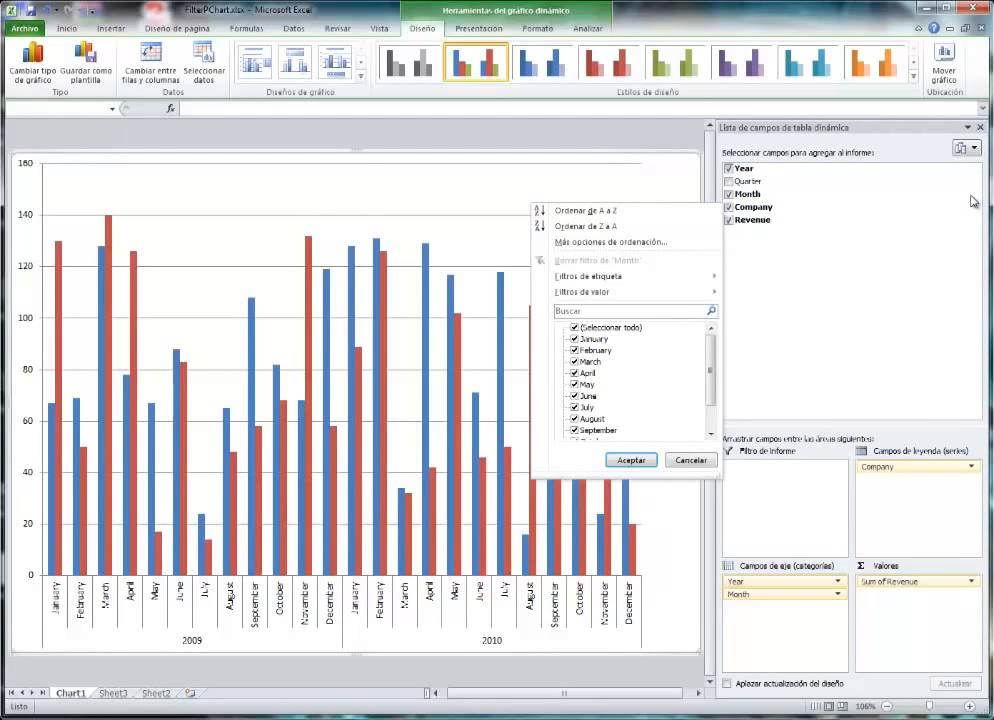
left_click(821, 208)
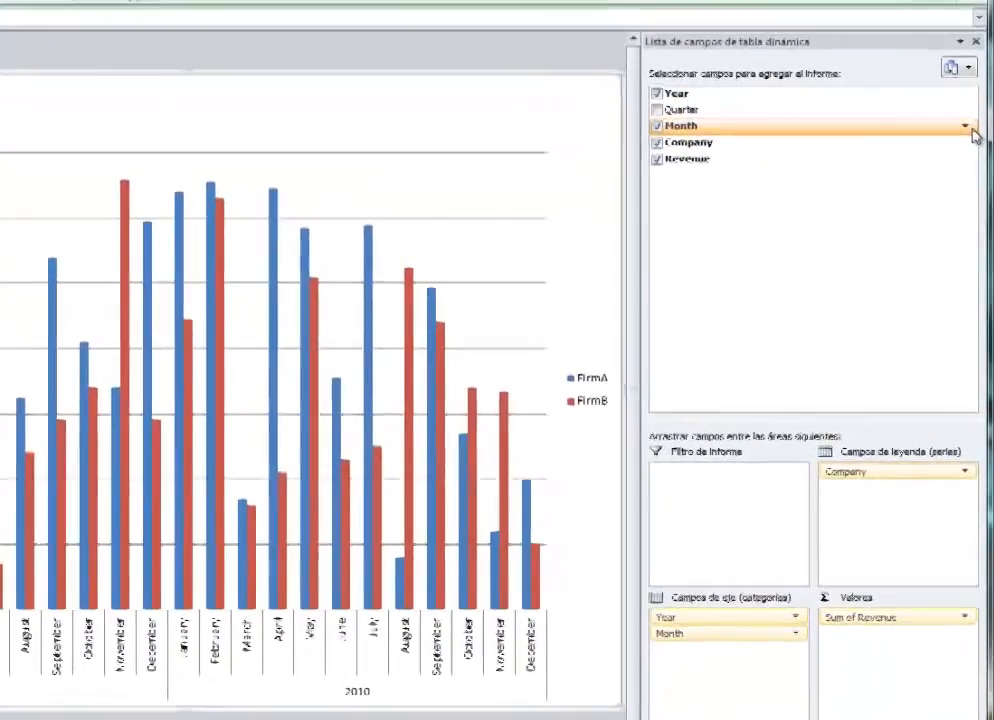
left_click(971, 194)
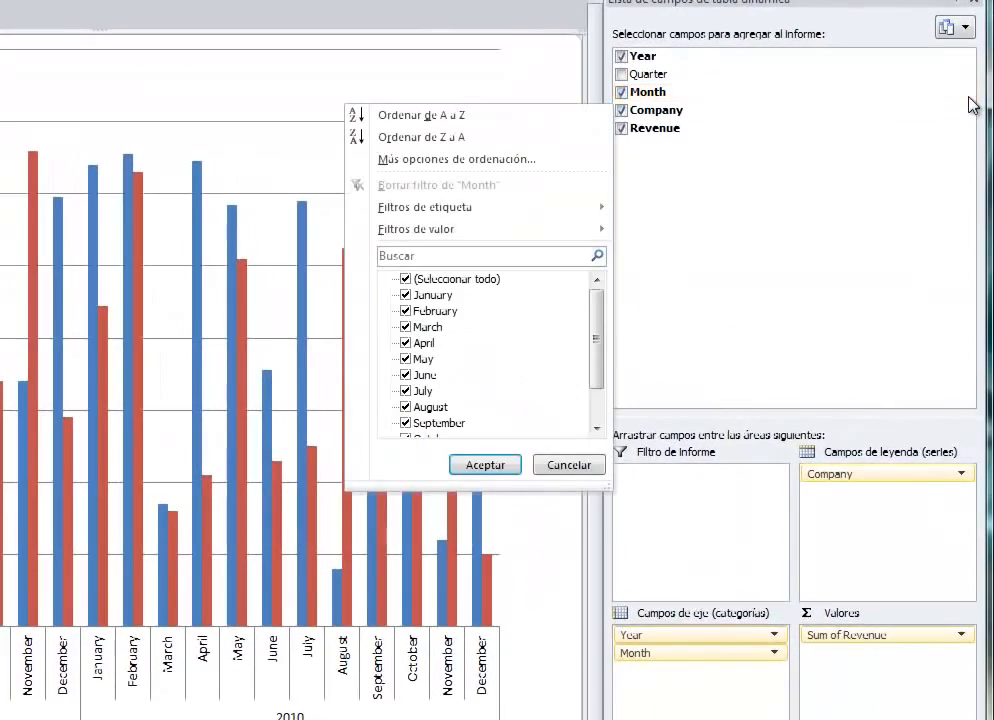
left_click(435, 257)
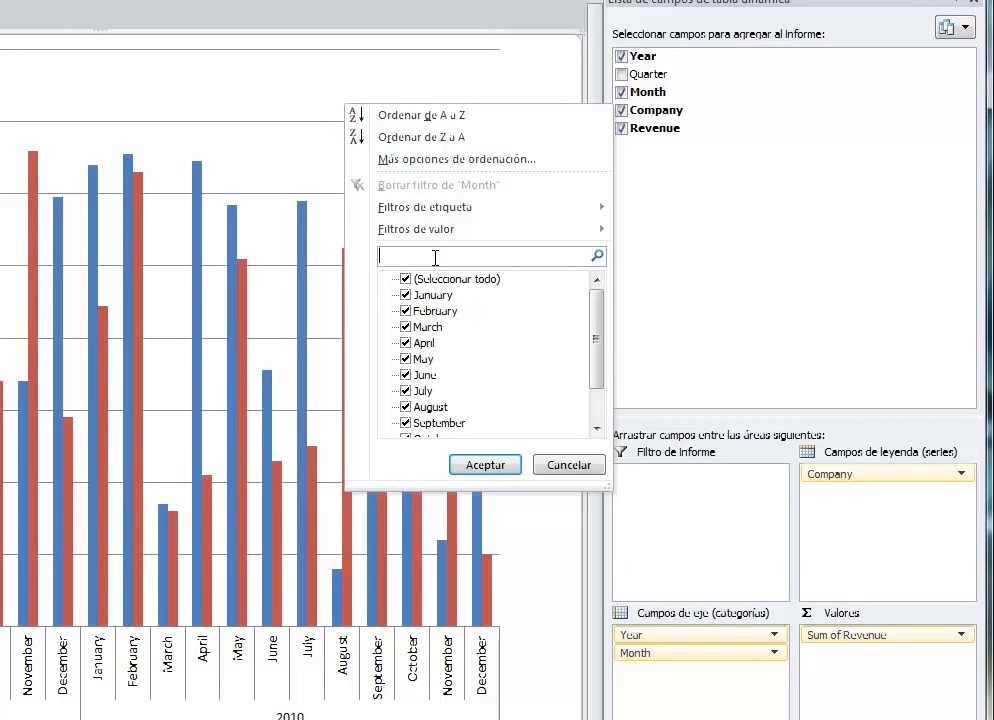
type("er")
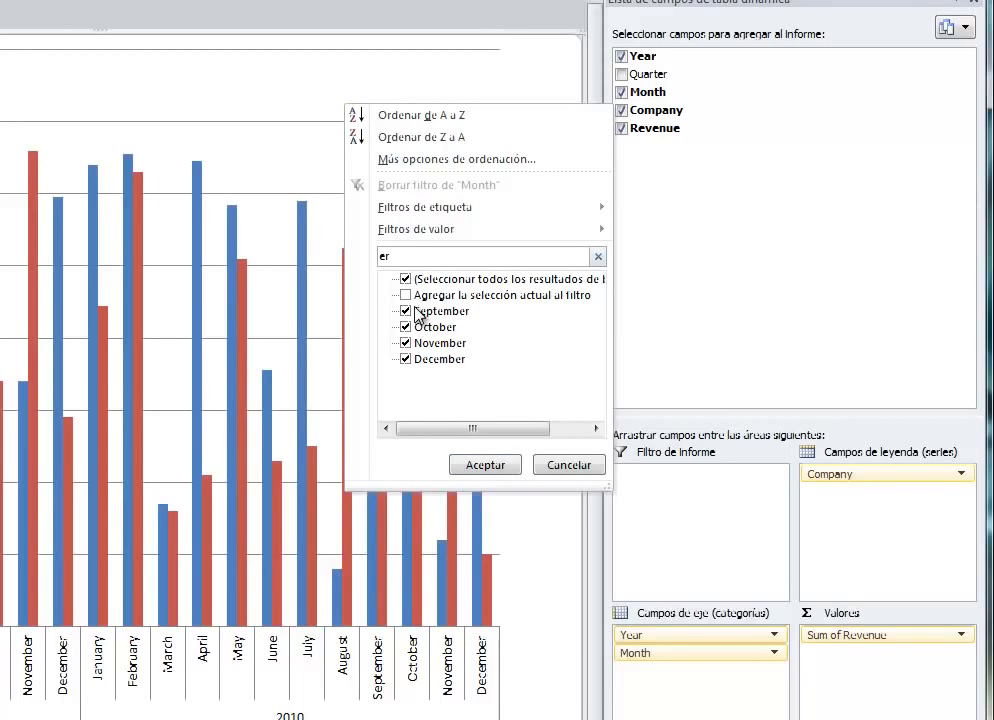
left_click(480, 469)
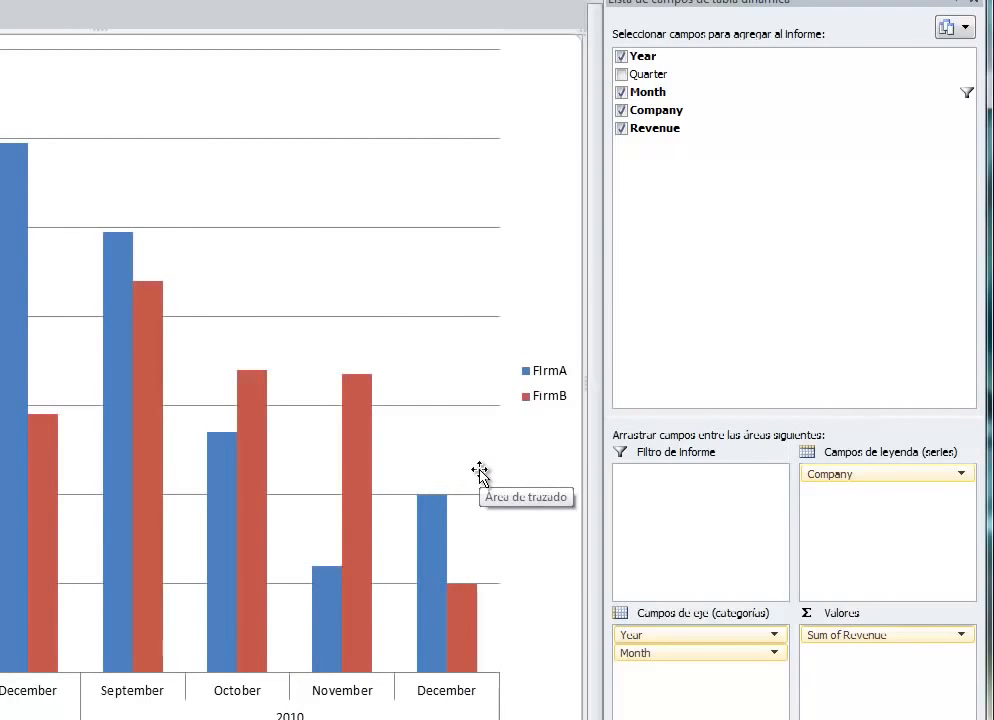
Filter the Year field of the pivot chart to 2010 only
mouse_move(344, 513)
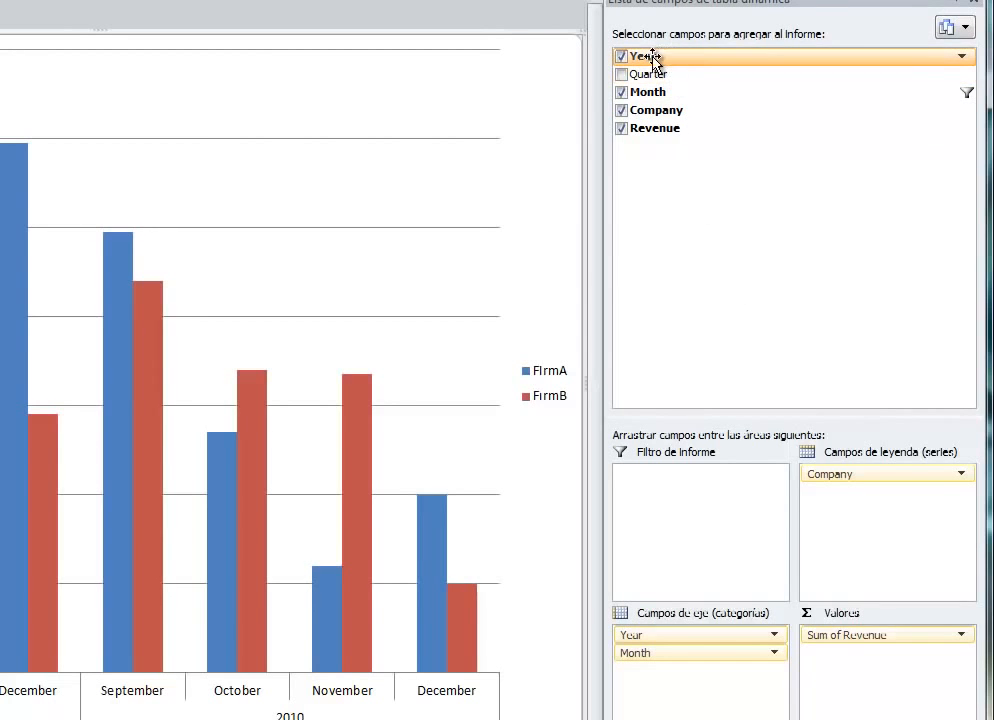
left_click(964, 57)
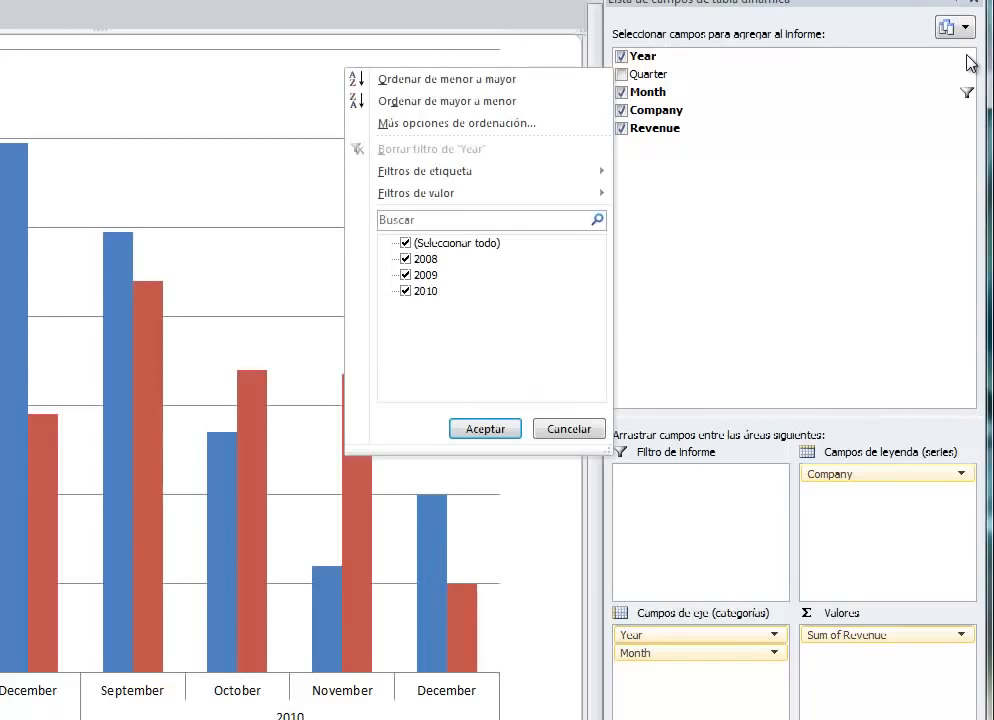
left_click(406, 243)
left_click(405, 291)
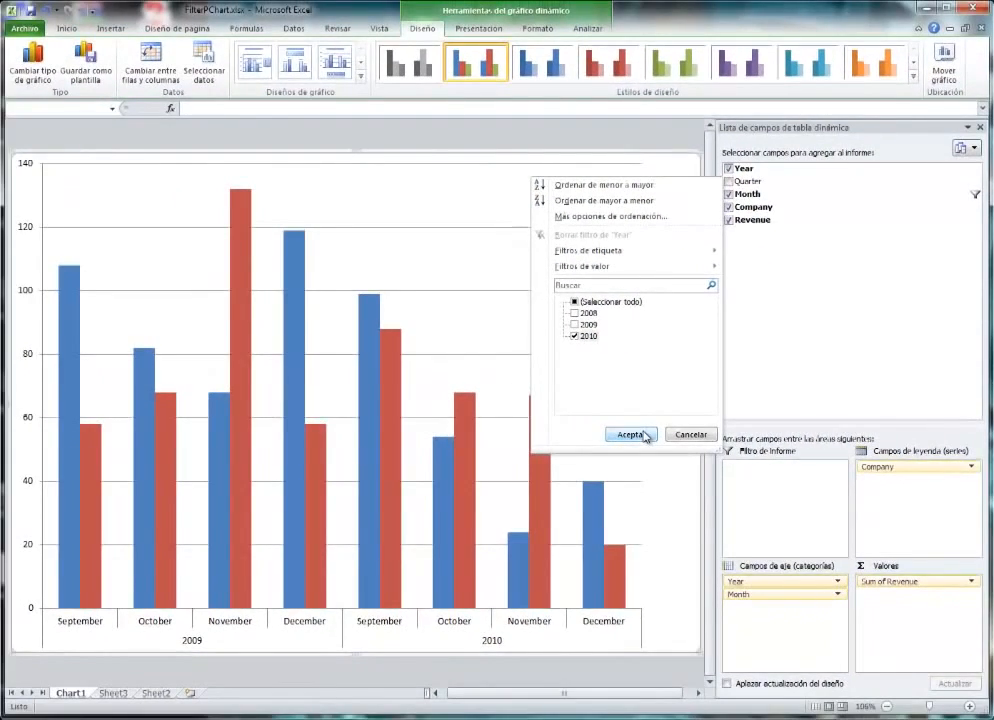
left_click(640, 435)
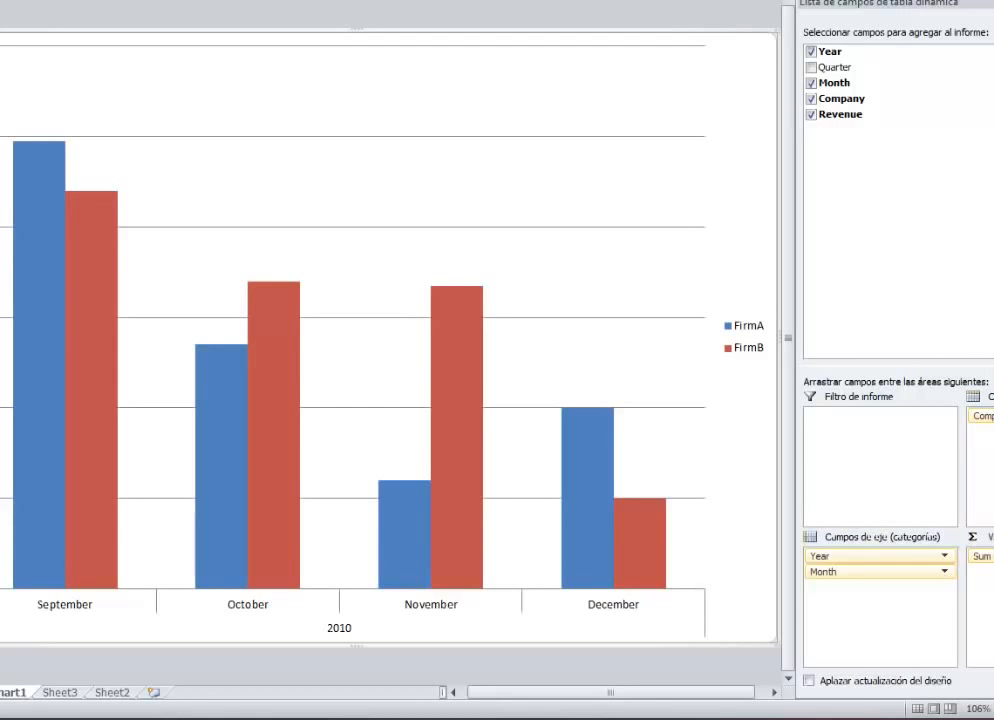
In FormatPChart.xlsx, apply the multicolour chart style with black background to the Revenue pivot chart on Sheet3
key("ctrl+Page_Down")
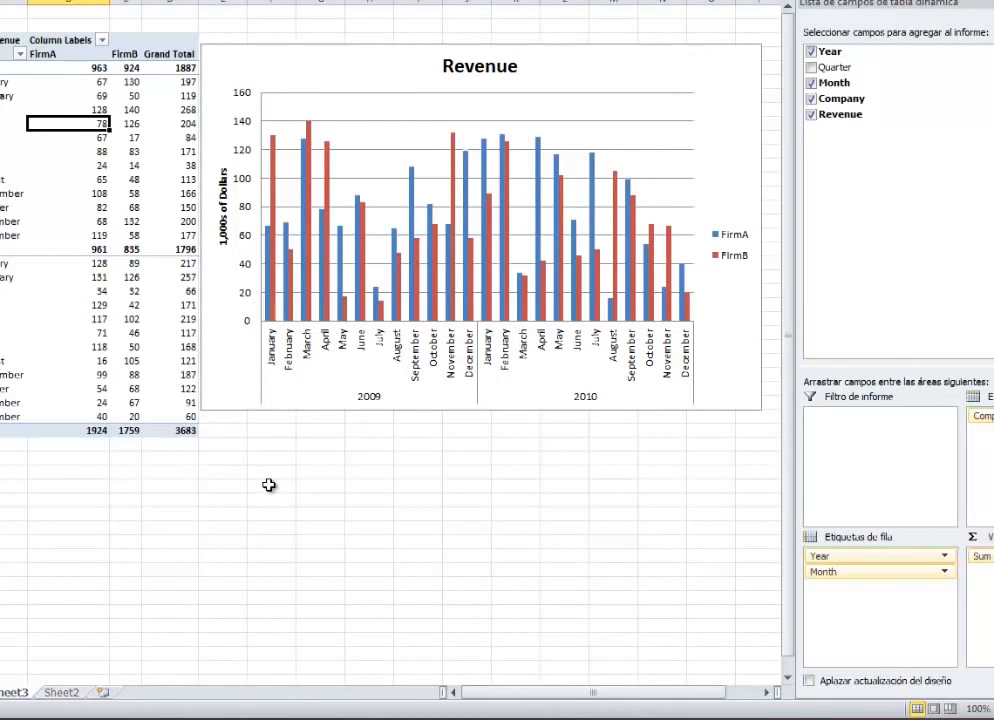
left_click(705, 57)
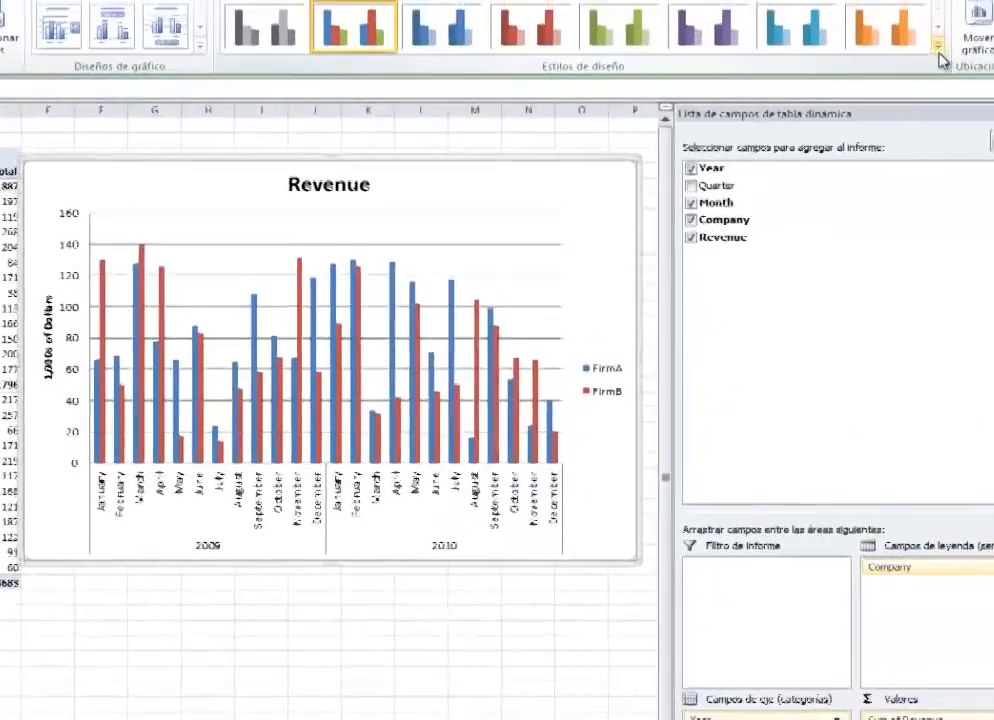
left_click(939, 53)
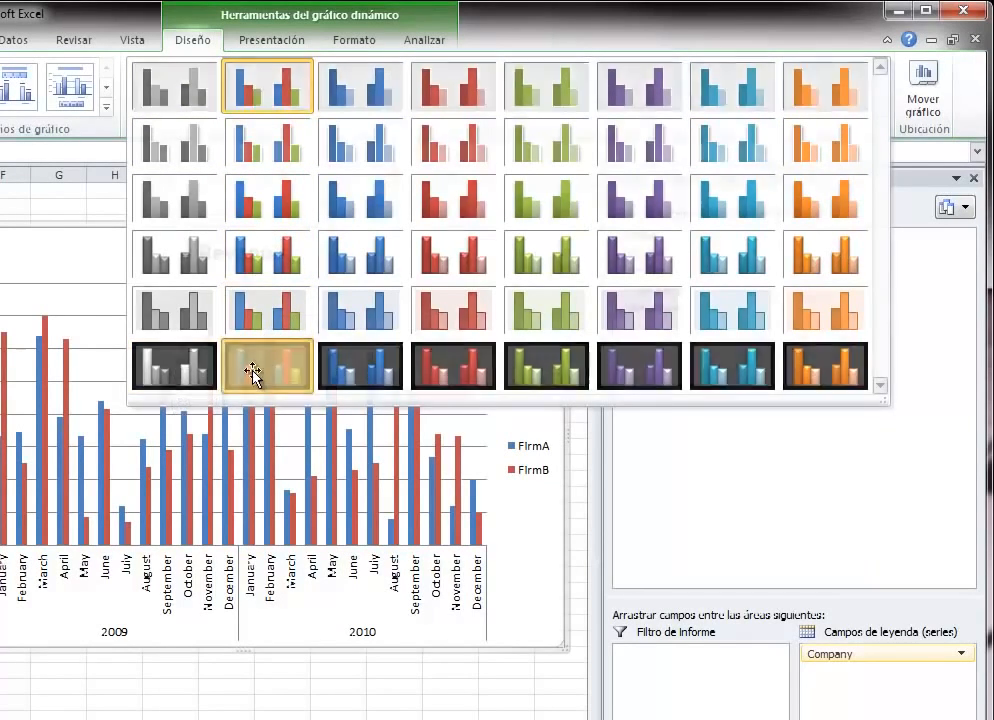
left_click(255, 372)
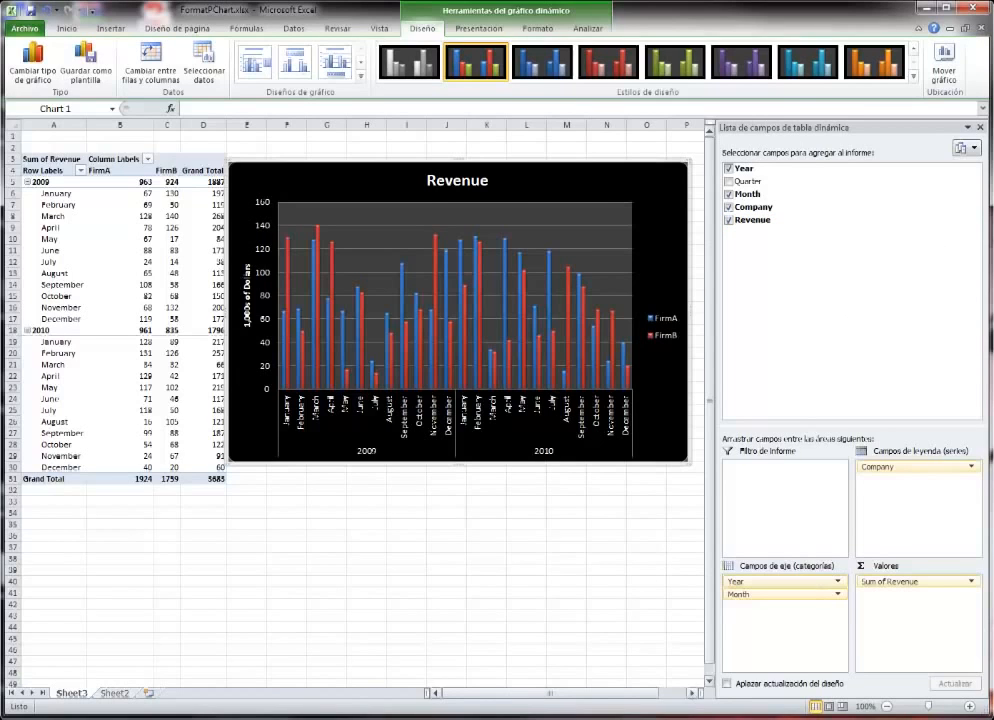
Apply the WordArt style "Relleno - Ninguno, Contorno - Énfasis 2" to the Revenue chart title
left_click(480, 178)
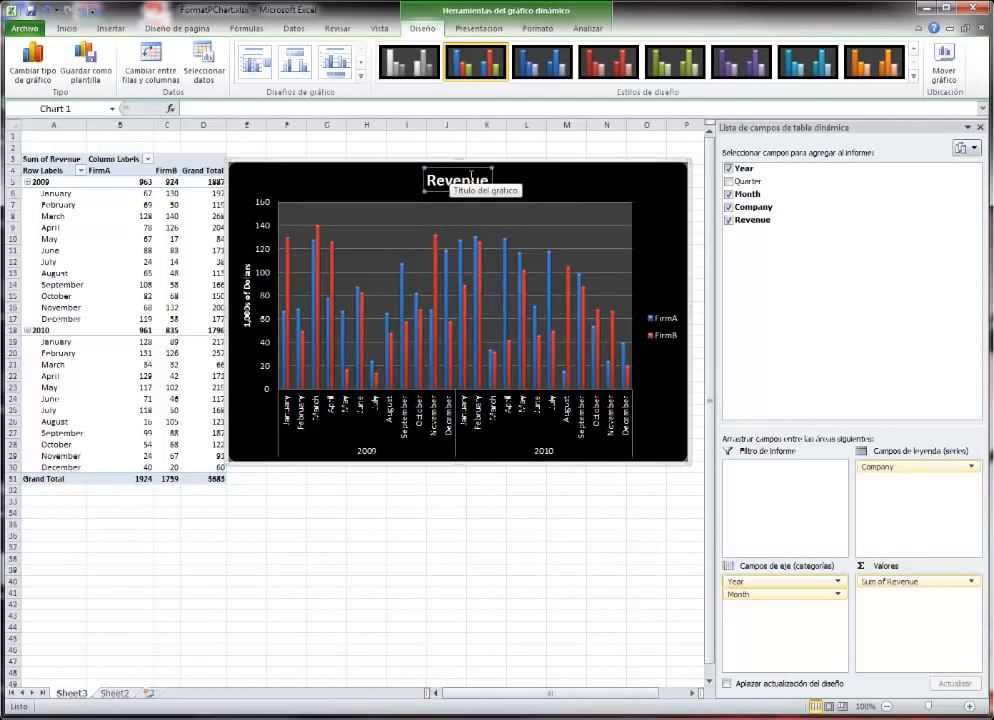
left_click(471, 177)
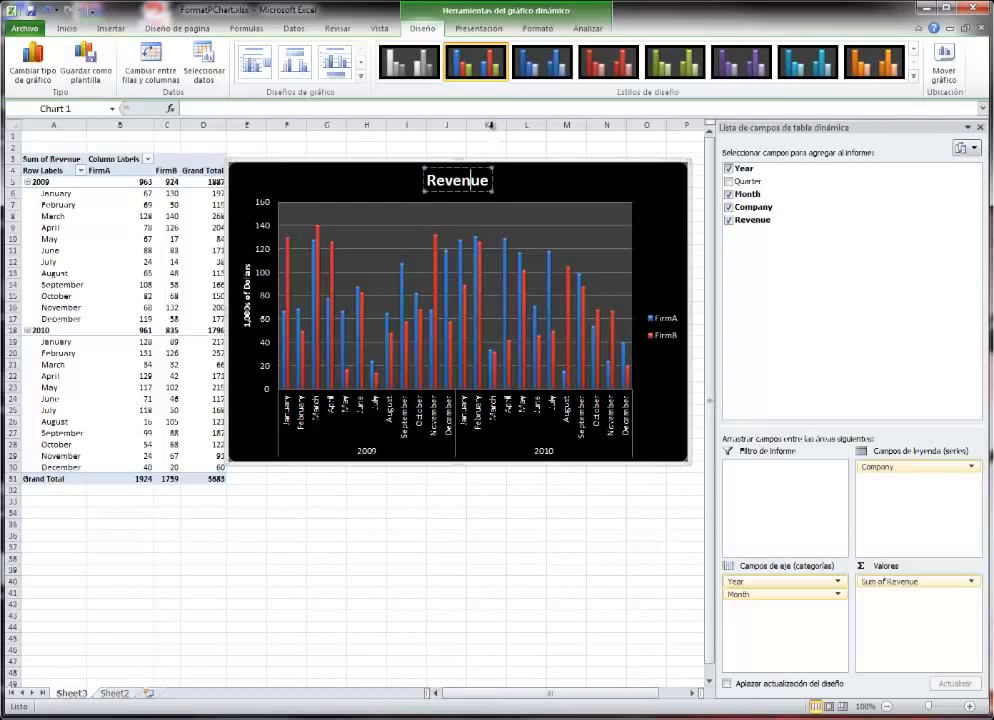
left_click(542, 30)
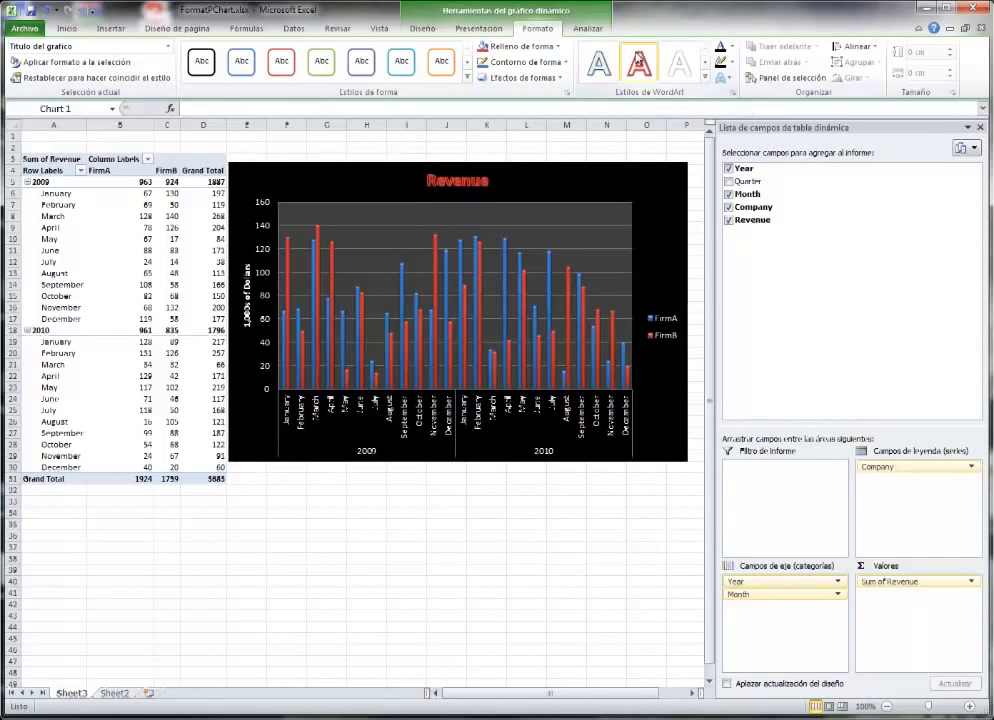
left_click(638, 63)
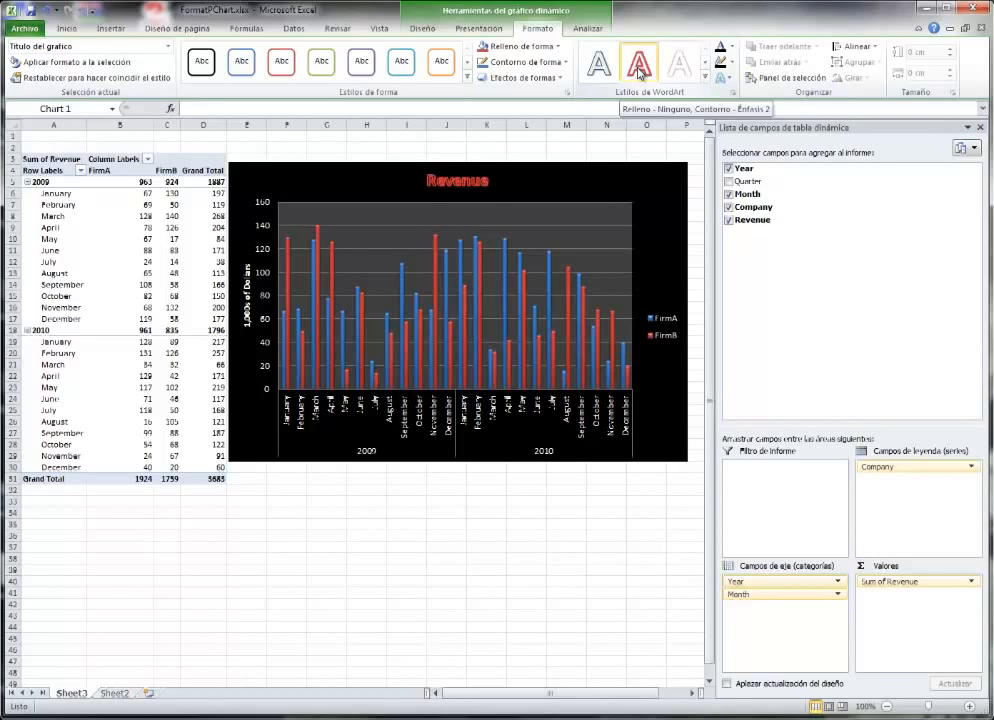
left_click(638, 66)
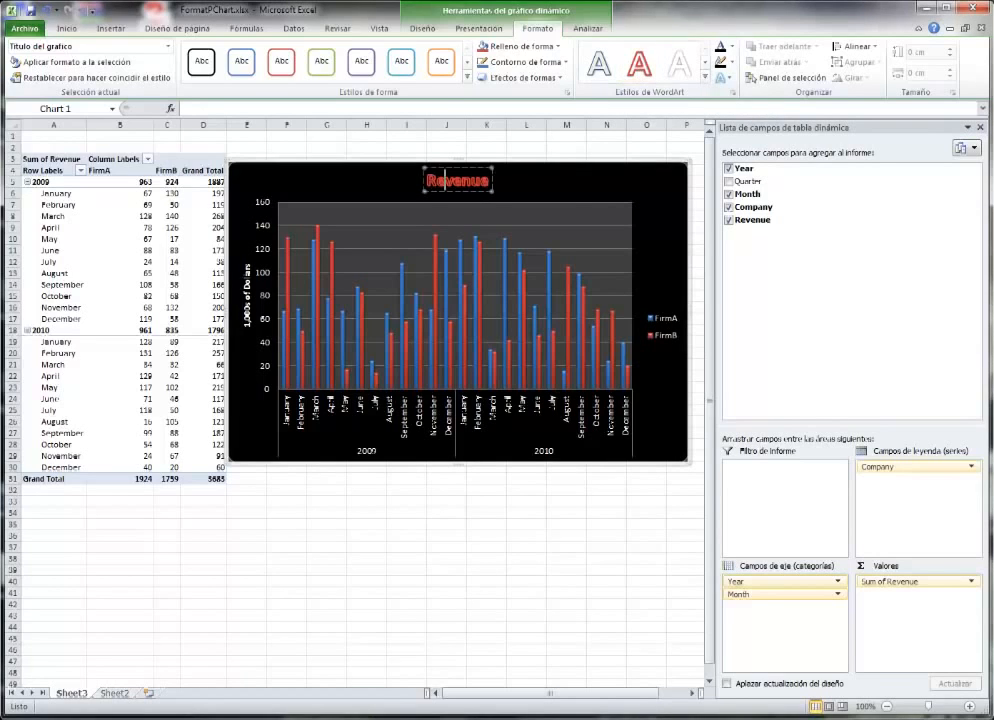
Select the FirmA series by its chart element name and return the selection to the whole chart area
left_click(563, 195)
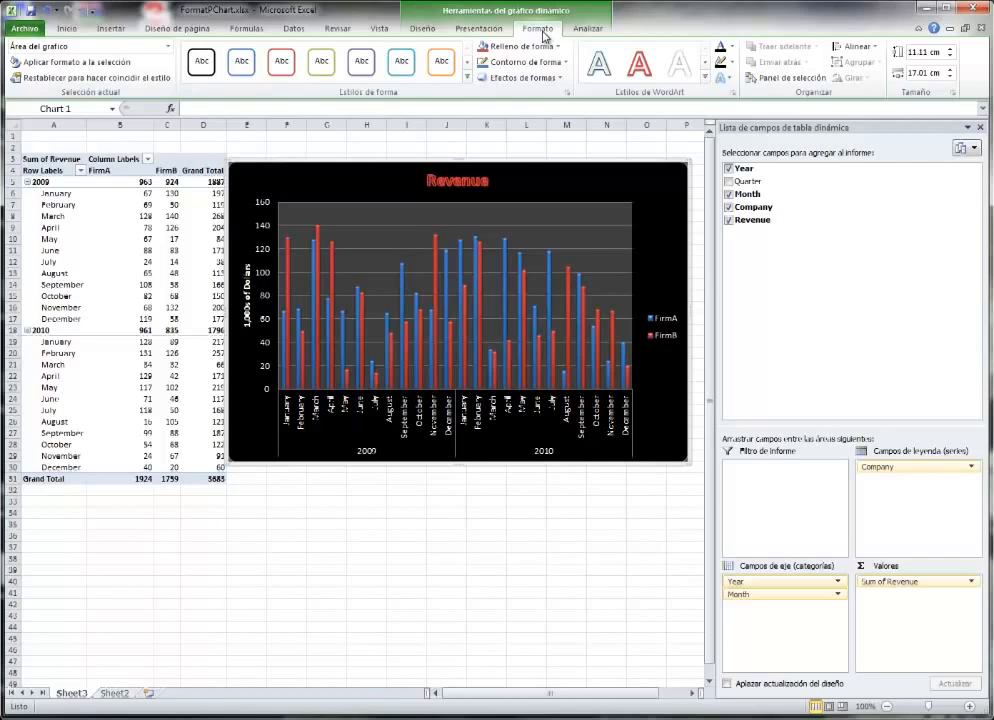
left_click(168, 47)
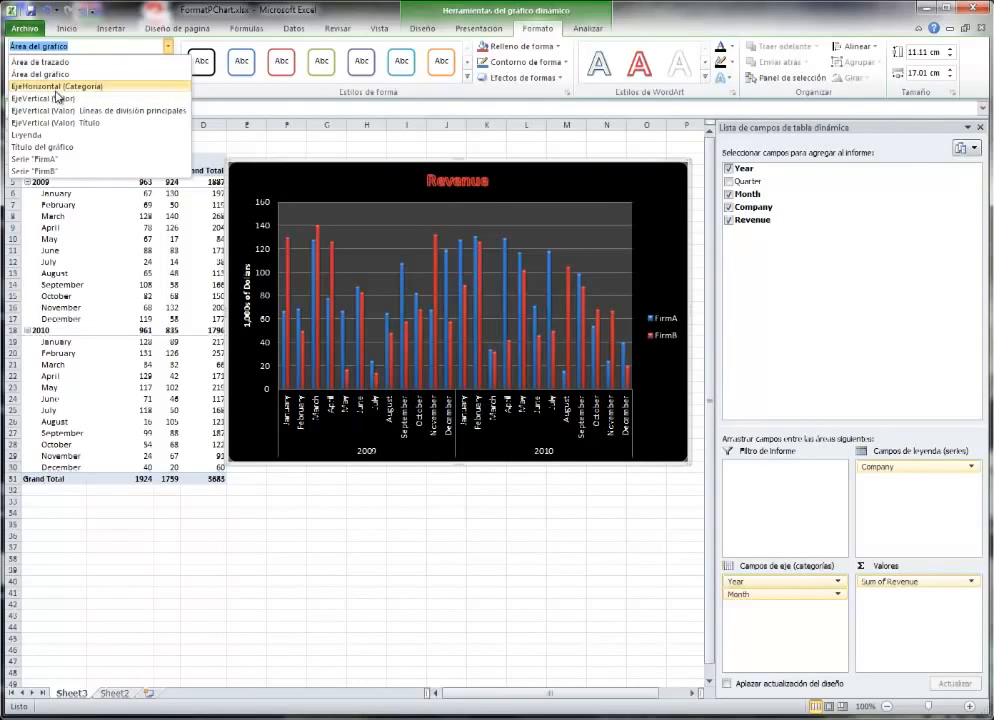
left_click(47, 159)
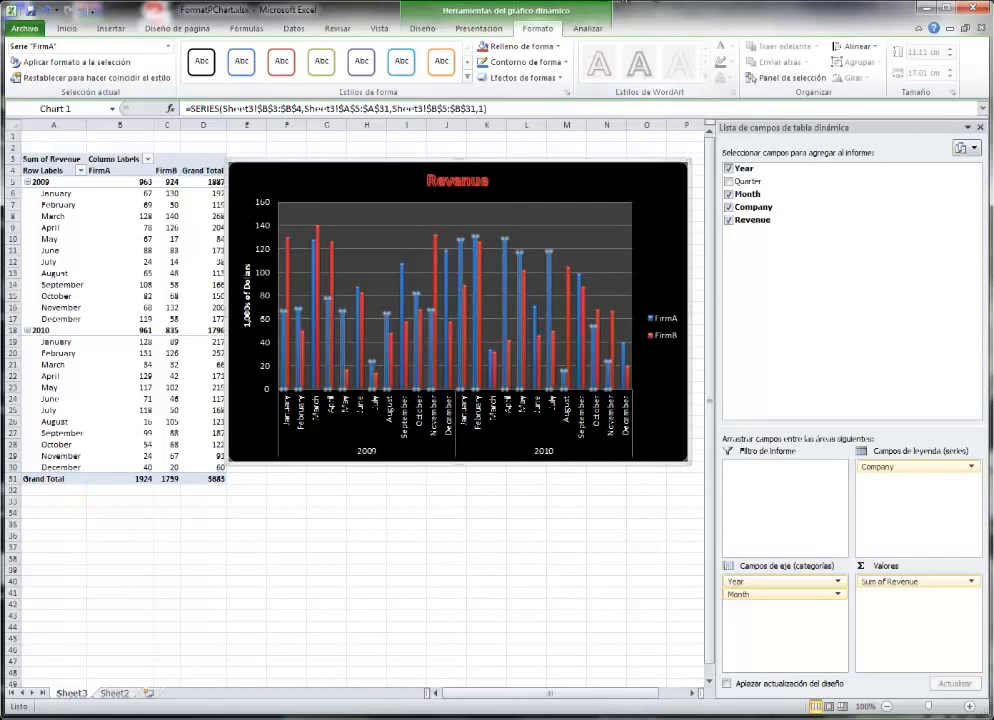
left_click(169, 47)
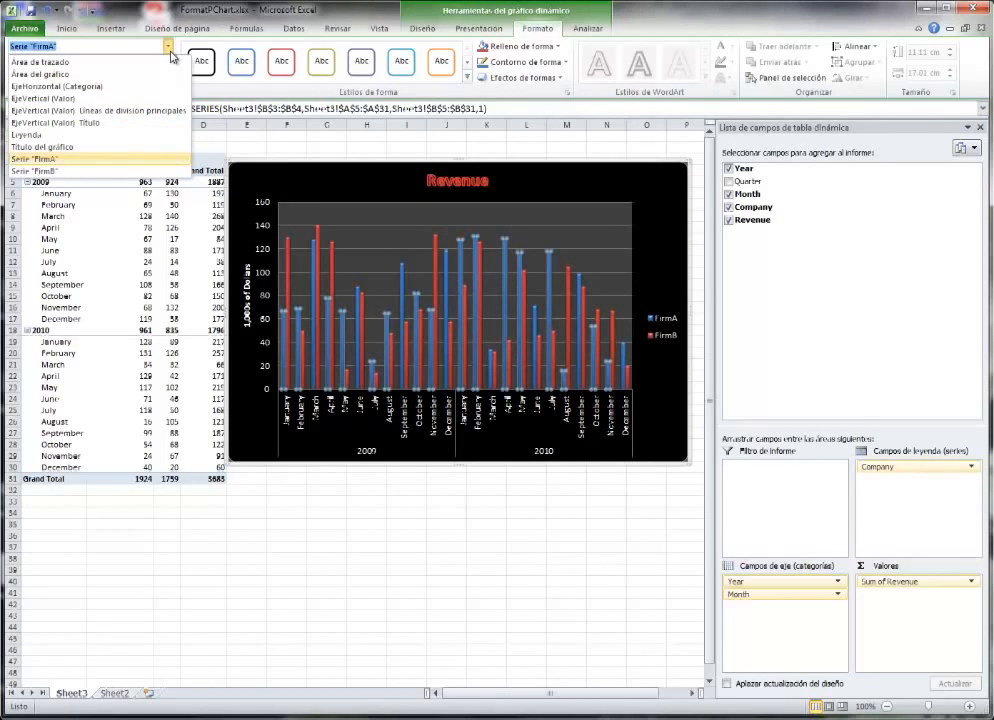
left_click(80, 74)
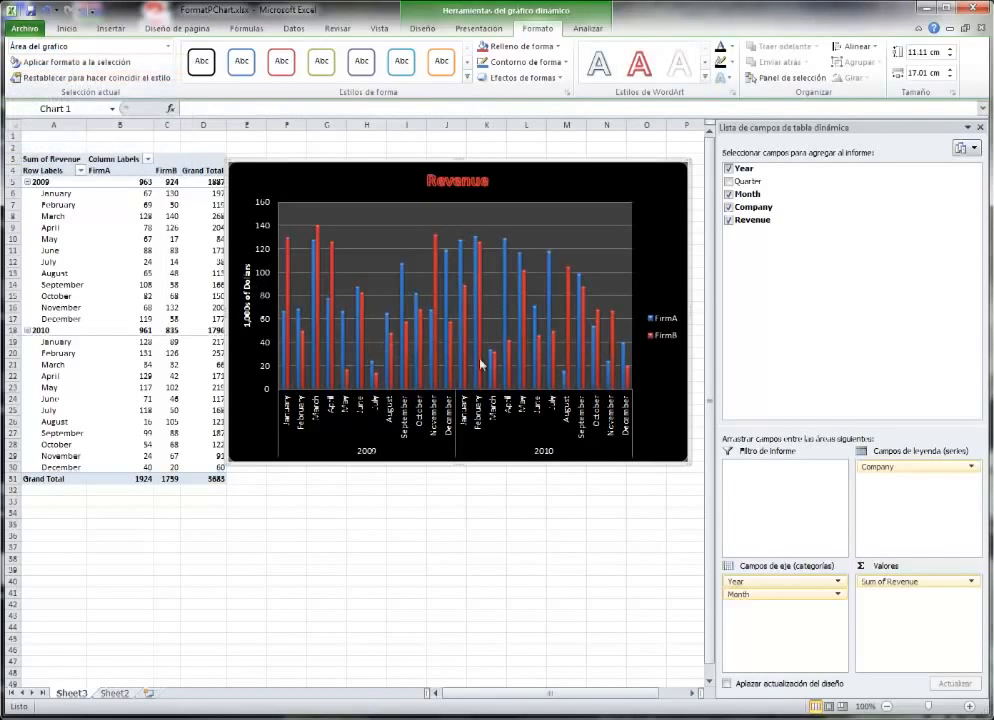
Apply a 2.5-point soft-edges shape effect to the Revenue chart area
left_click(361, 61)
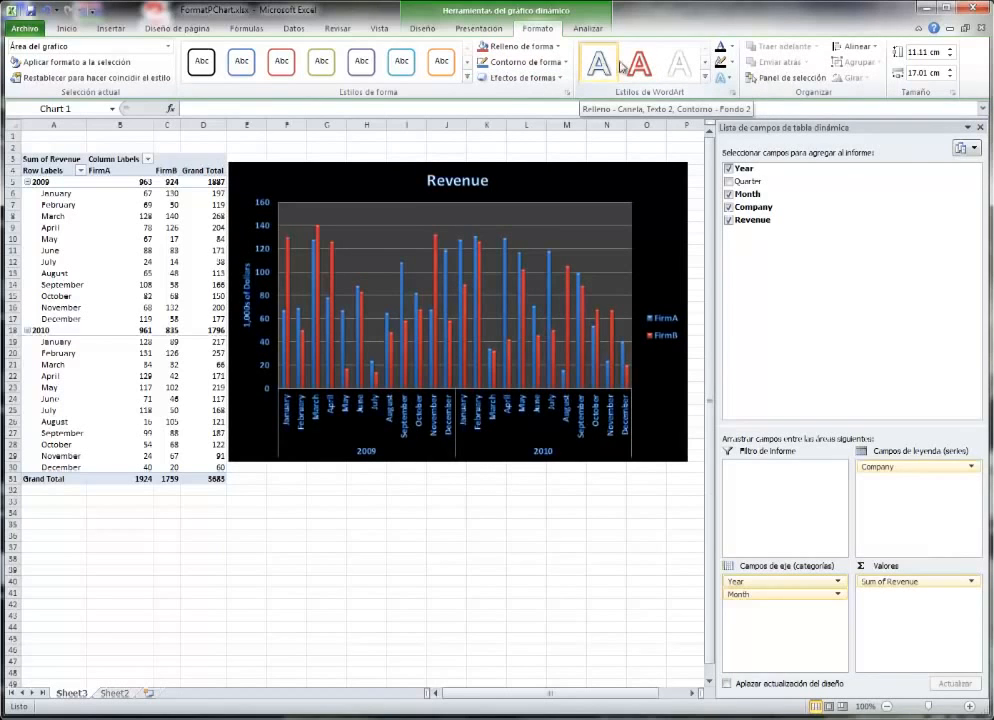
left_click(557, 78)
mouse_move(513, 234)
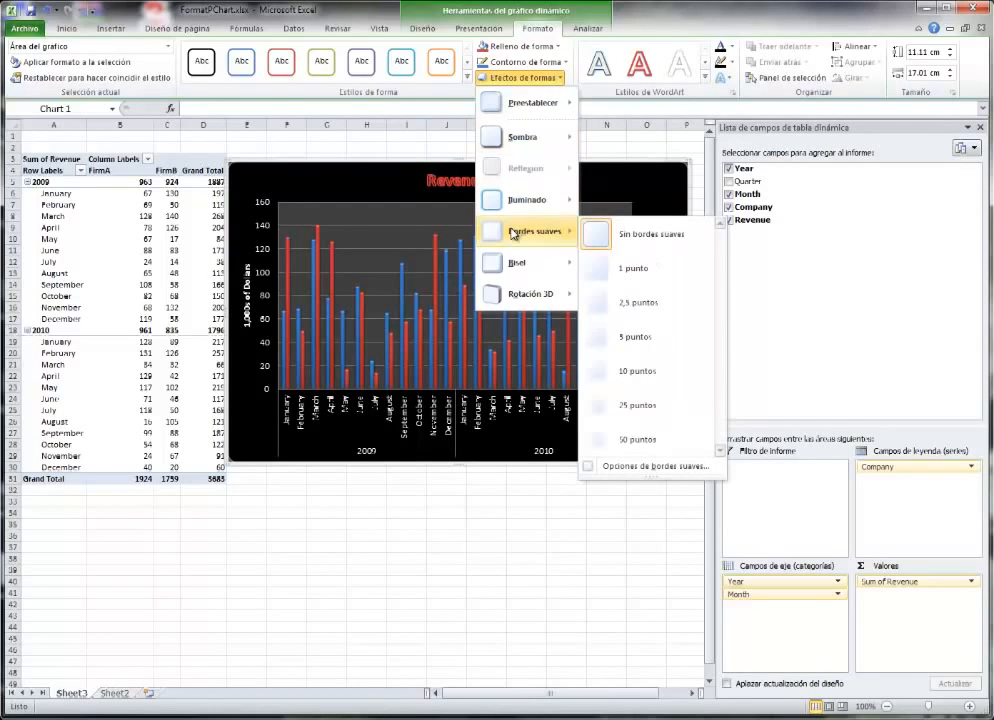
left_click(647, 304)
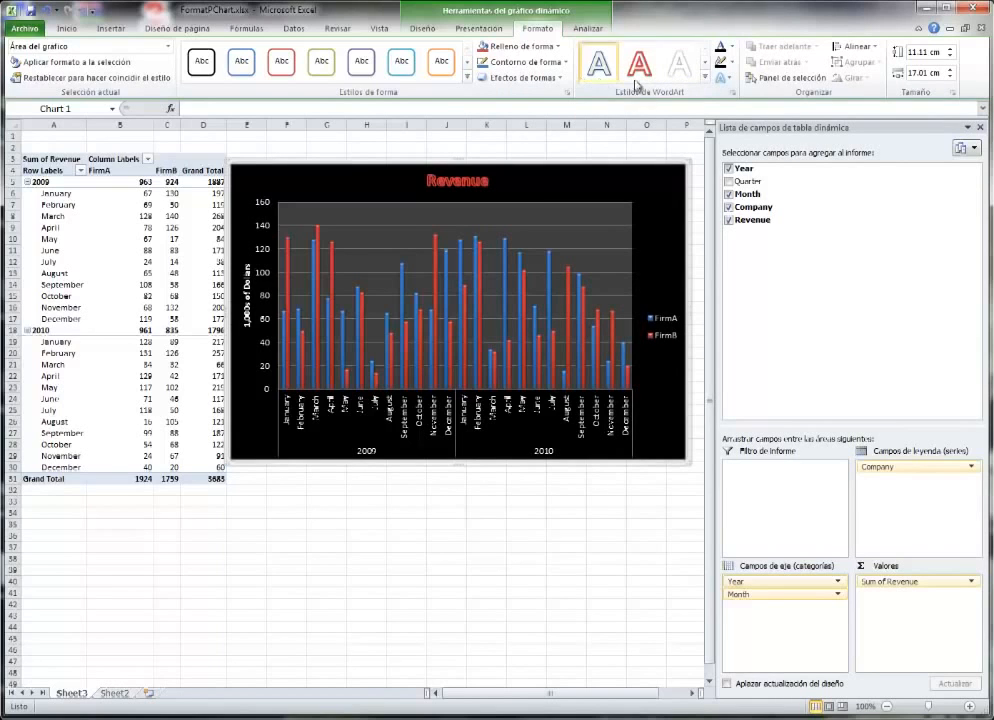
Apply the white-filled WordArt style to the chart text and the red-outlined white shape style to the Revenue chart area
left_click(674, 84)
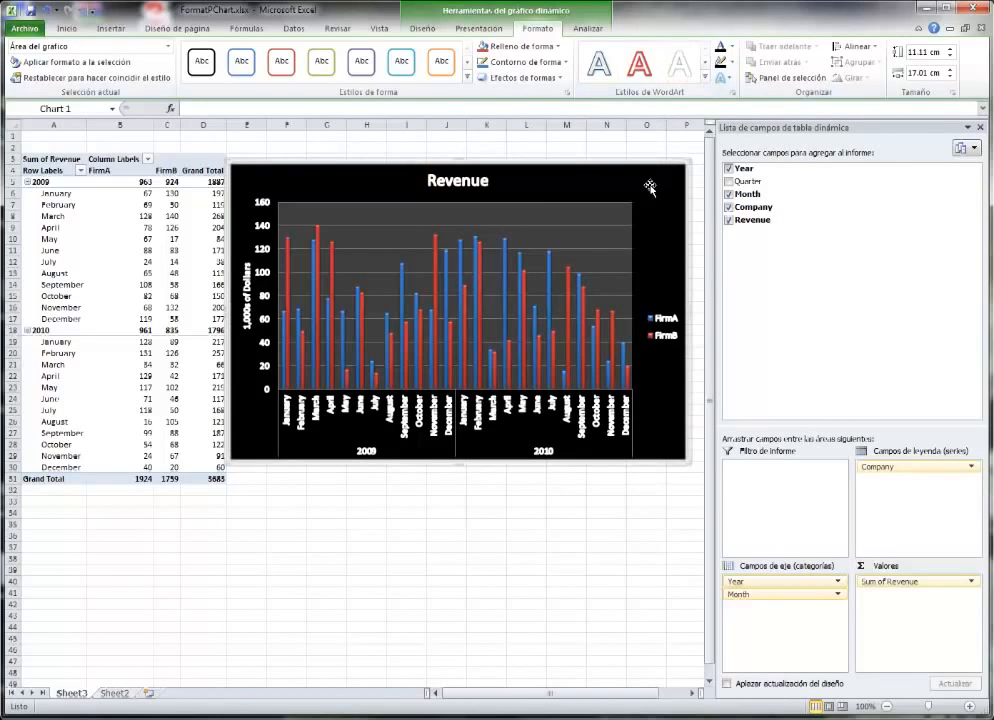
left_click(284, 73)
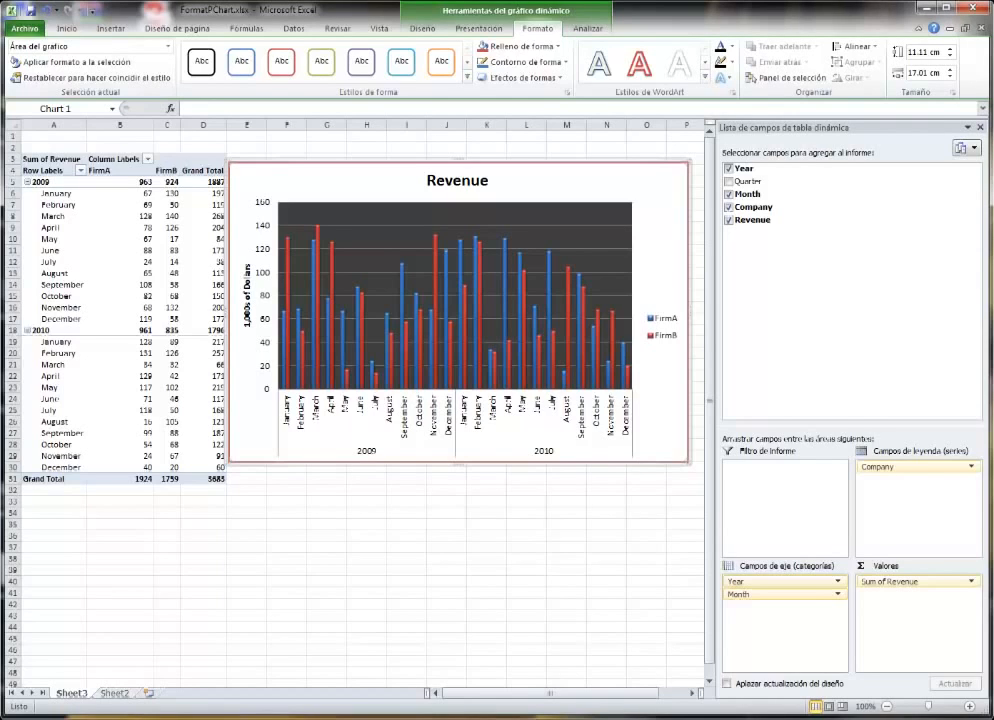
Select only the April 2009 column of the FirmB series and fill it with the light tan theme colour
left_click(331, 268)
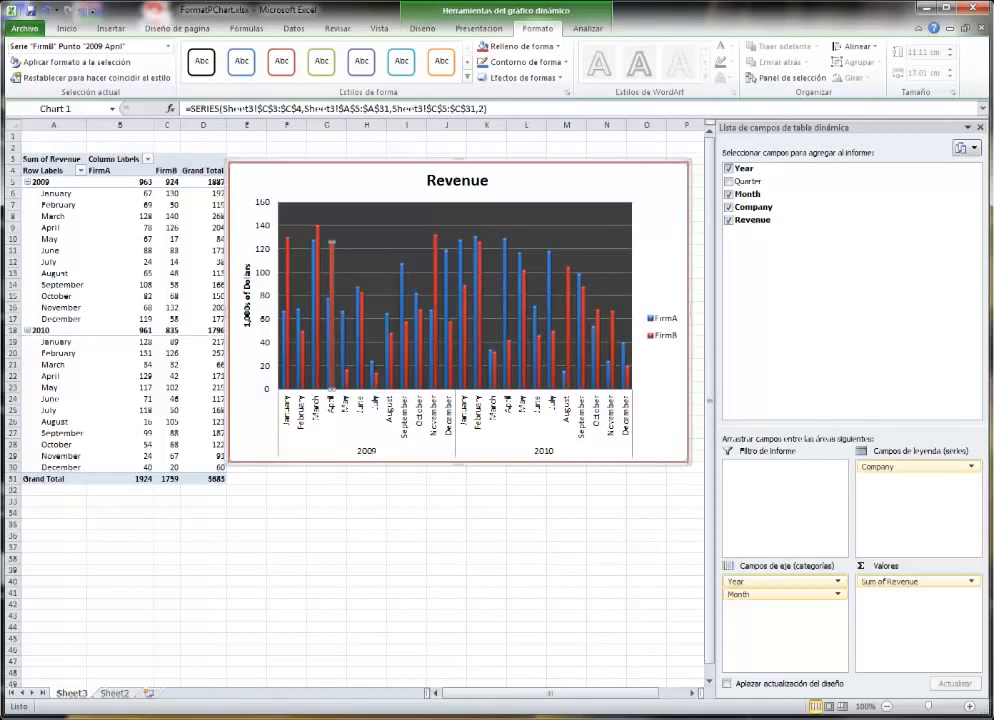
left_click(329, 193)
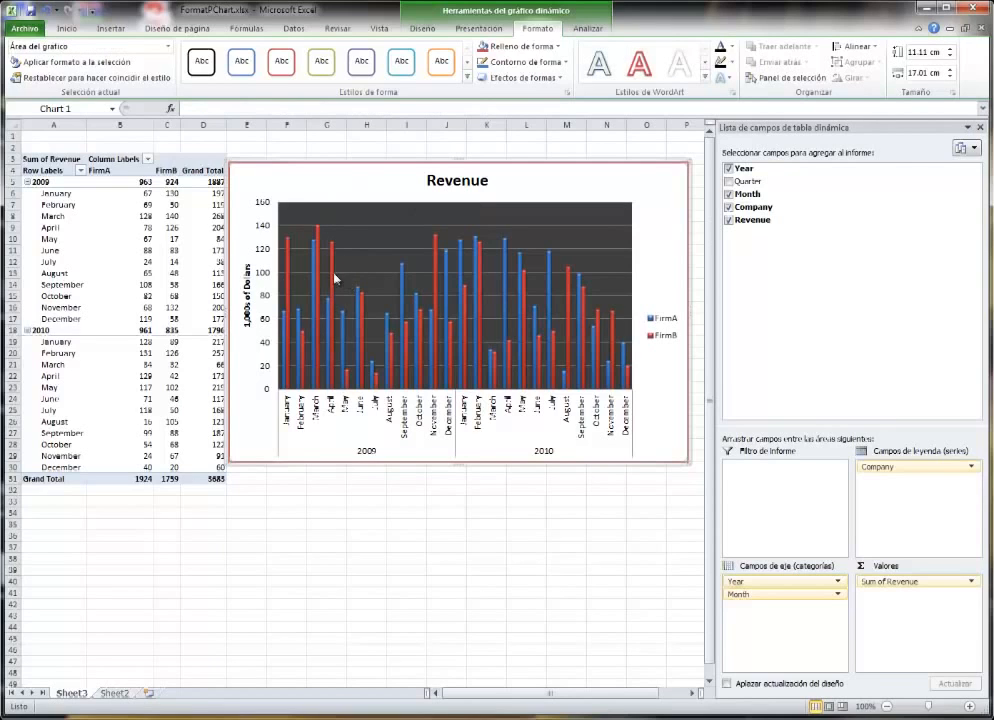
left_click(333, 278)
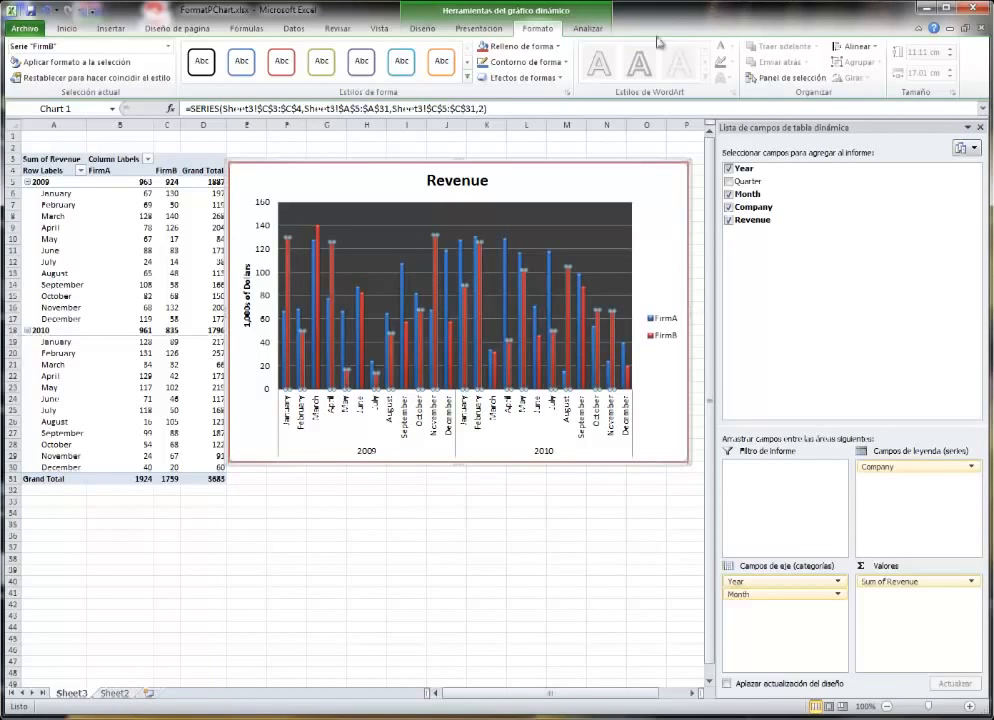
left_click(332, 266)
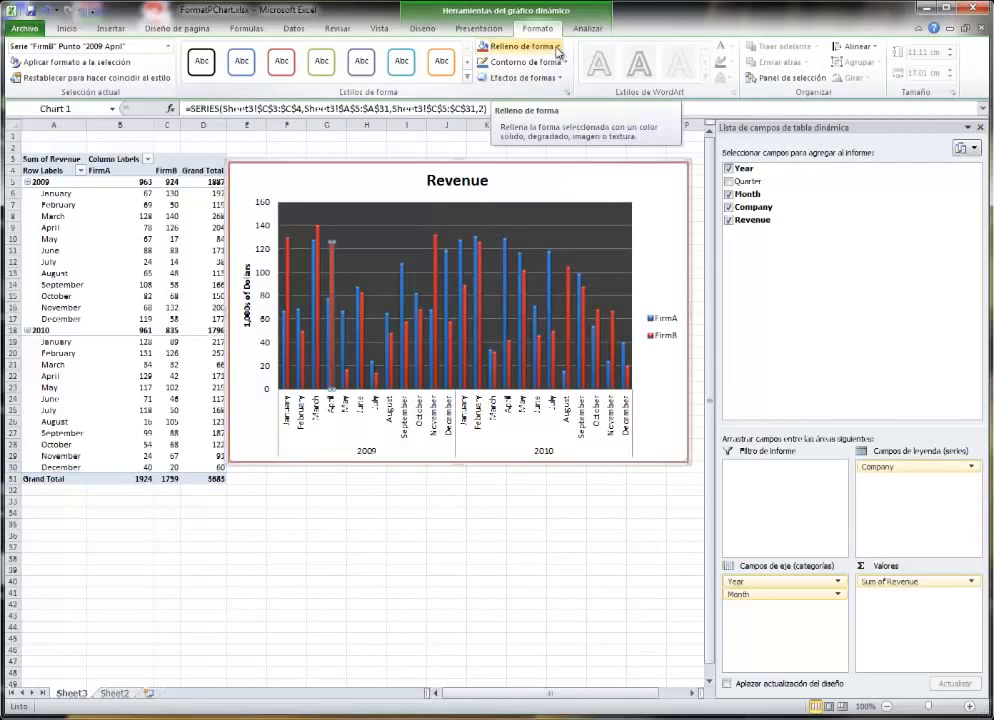
left_click(557, 52)
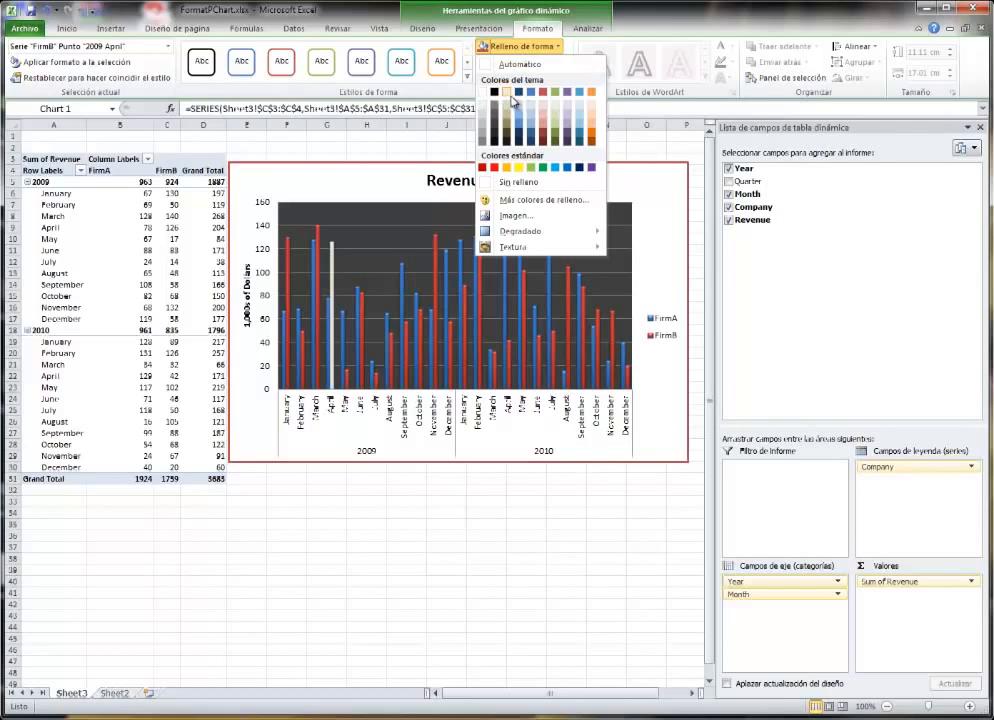
left_click(508, 92)
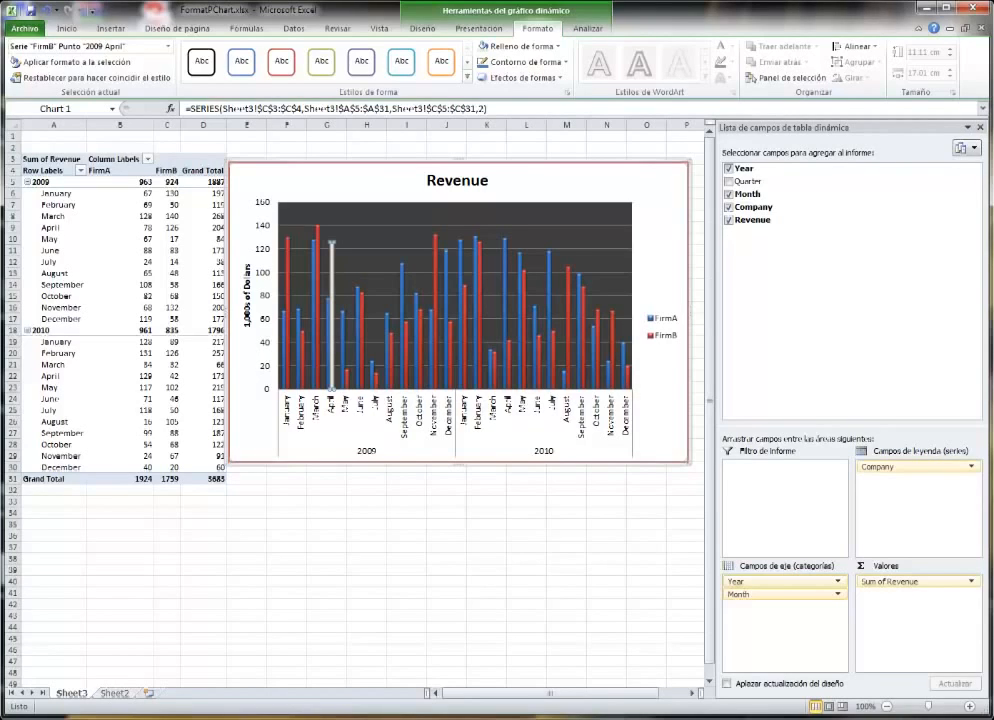
Change the fill of the FirmB April 2009 column to standard yellow
left_click(558, 47)
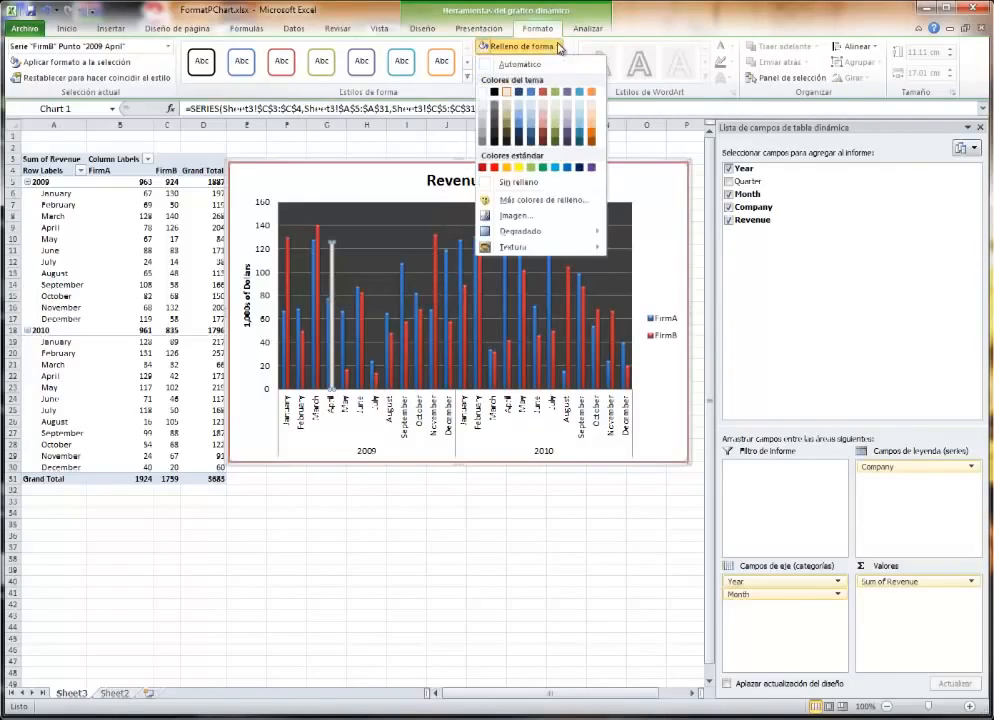
left_click(518, 167)
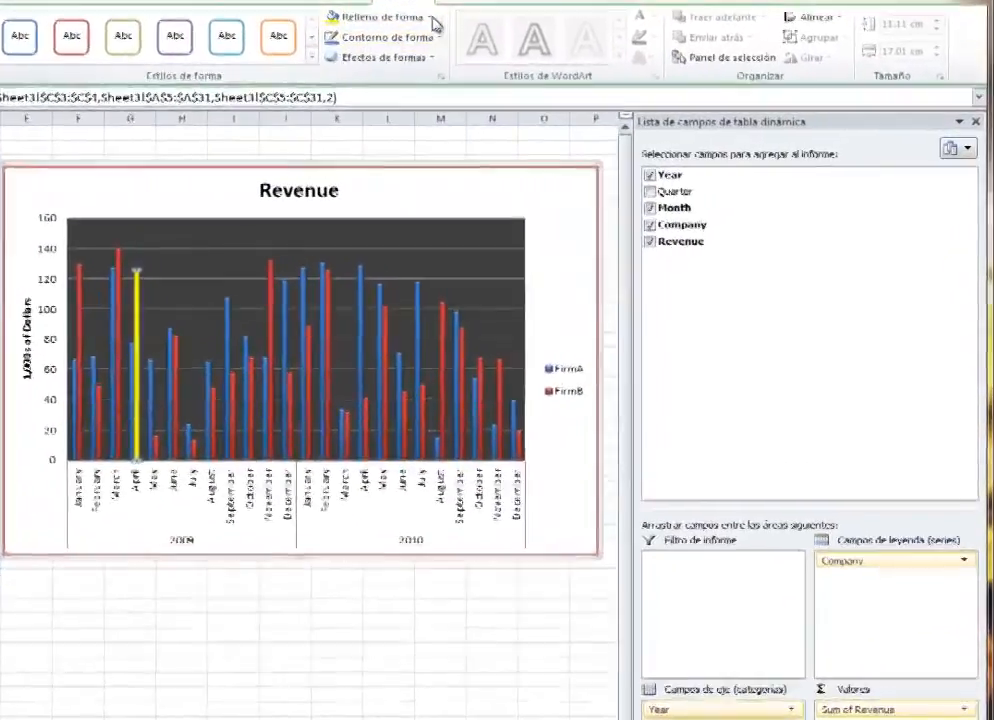
left_click(557, 47)
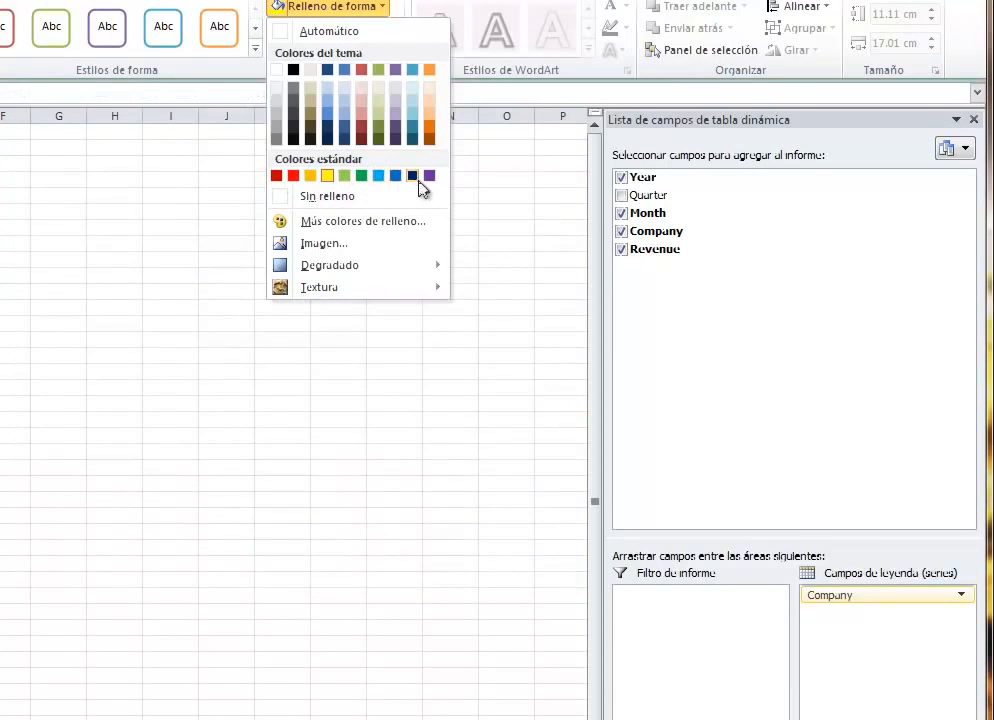
left_click(328, 179)
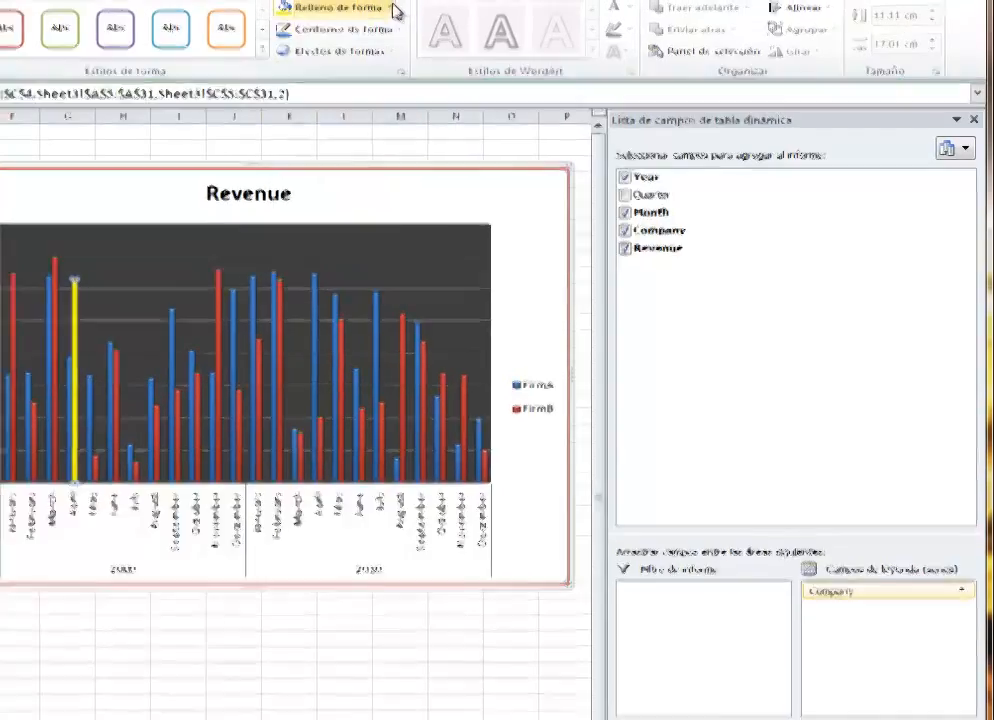
left_click(384, 7)
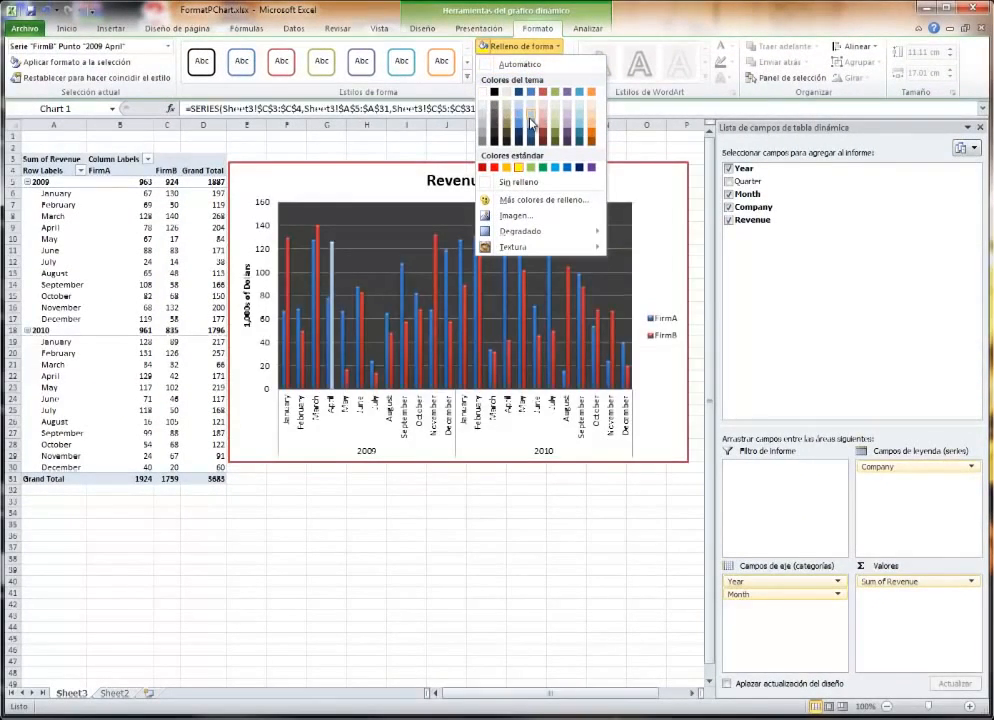
left_click(518, 167)
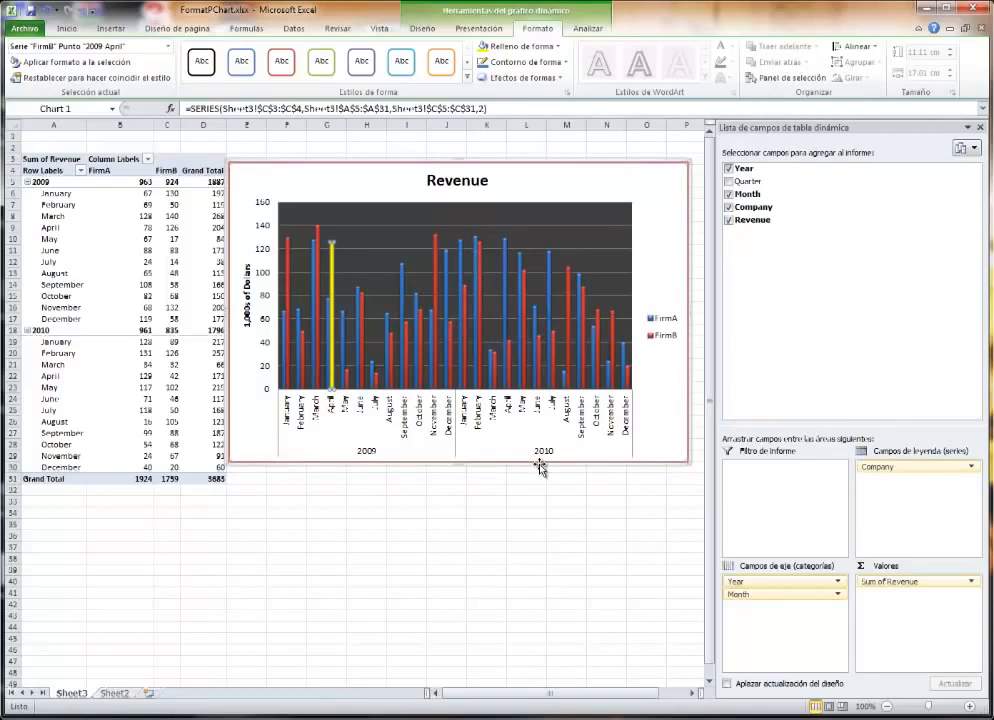
Apply the Etiqueta theme to the FormatPChart workbook
mouse_move(455, 365)
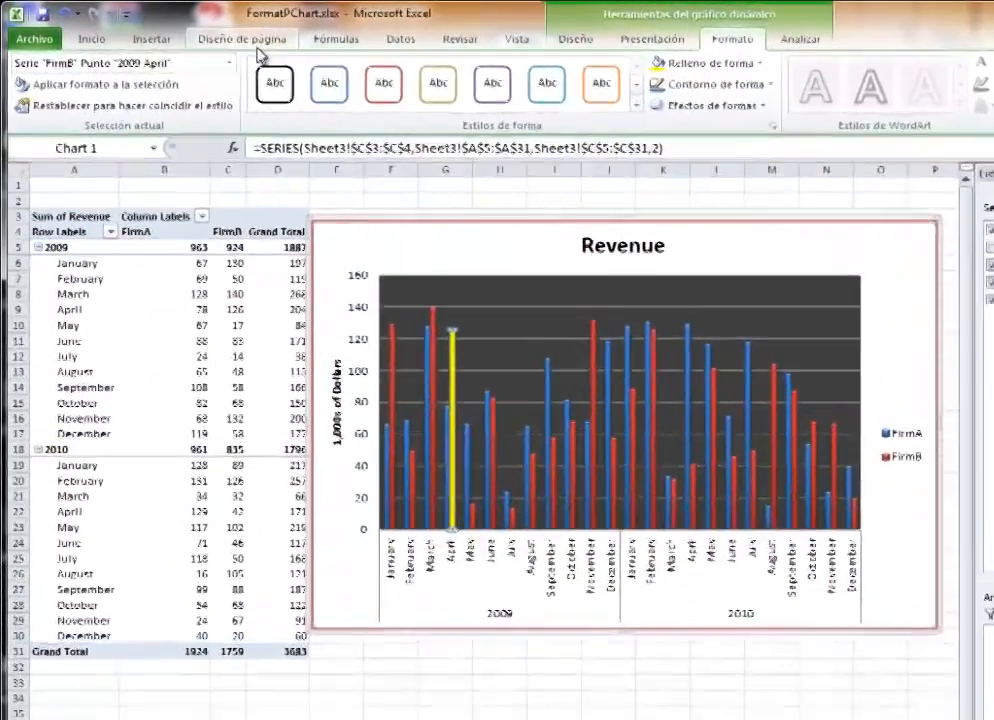
left_click(184, 30)
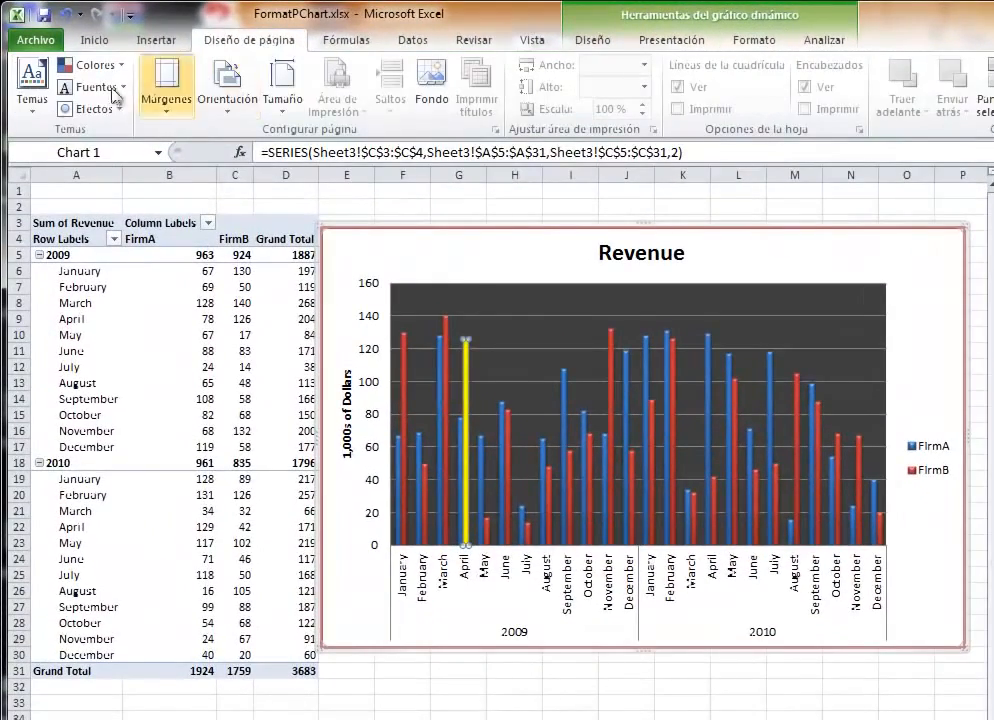
left_click(35, 118)
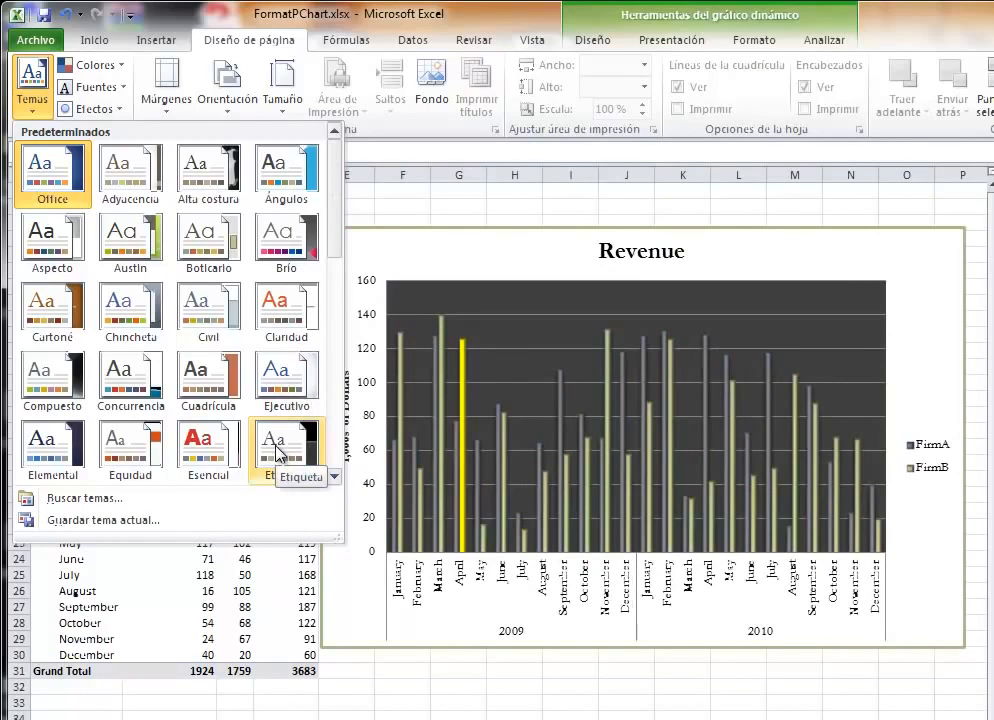
left_click(278, 452)
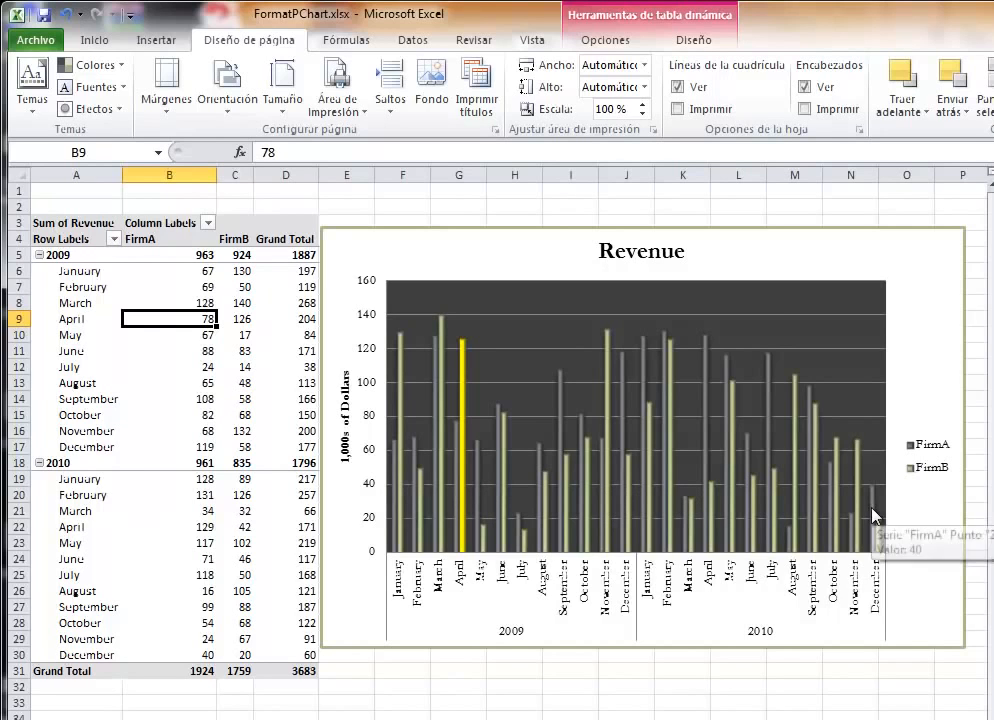
Fill the yellow FirmB April 2009 column with the darker olive-green theme colour
left_click(463, 416)
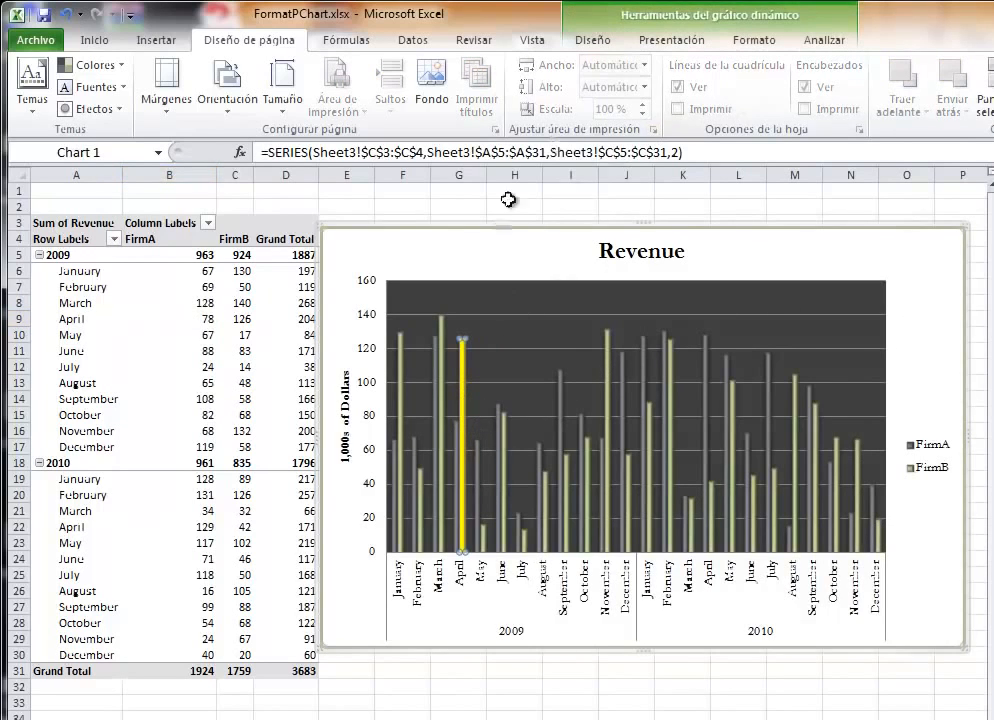
left_click(752, 42)
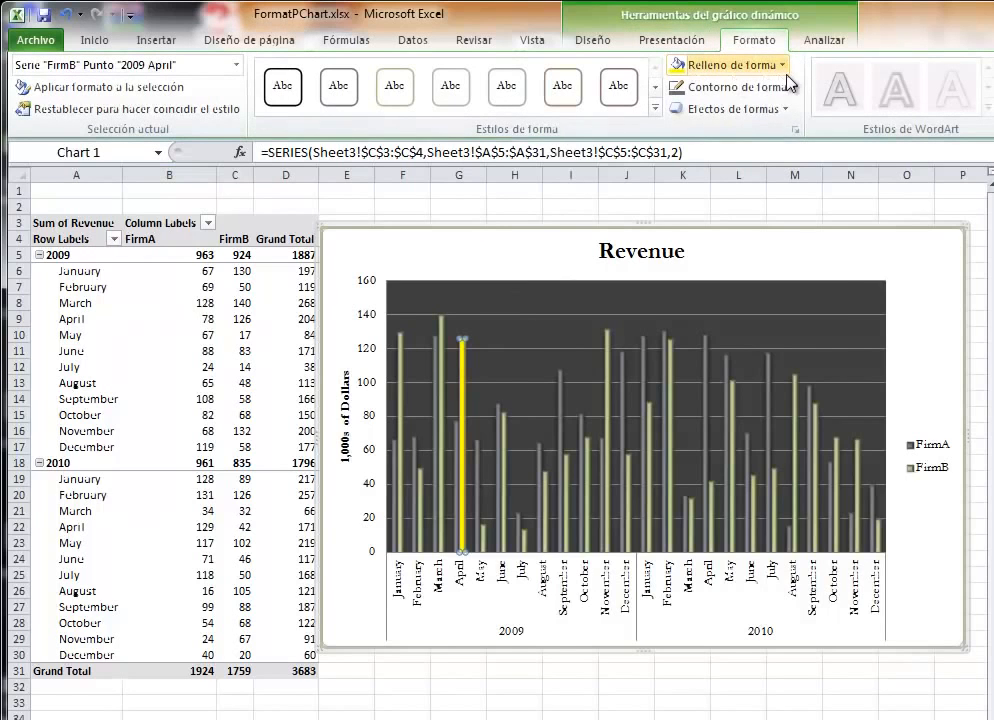
left_click(690, 65)
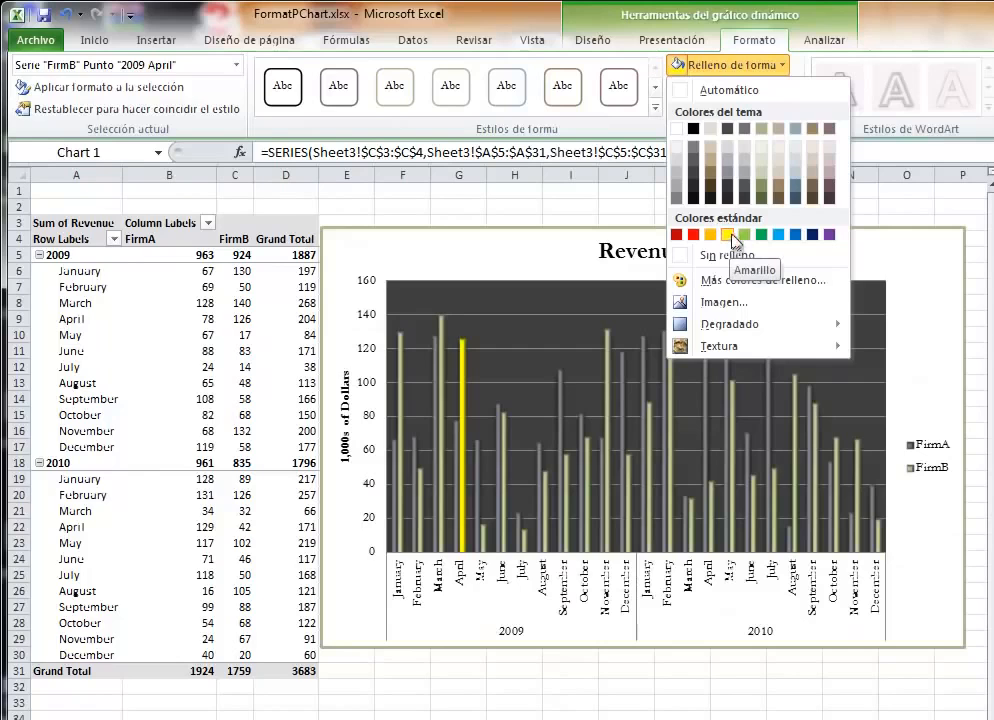
left_click(761, 186)
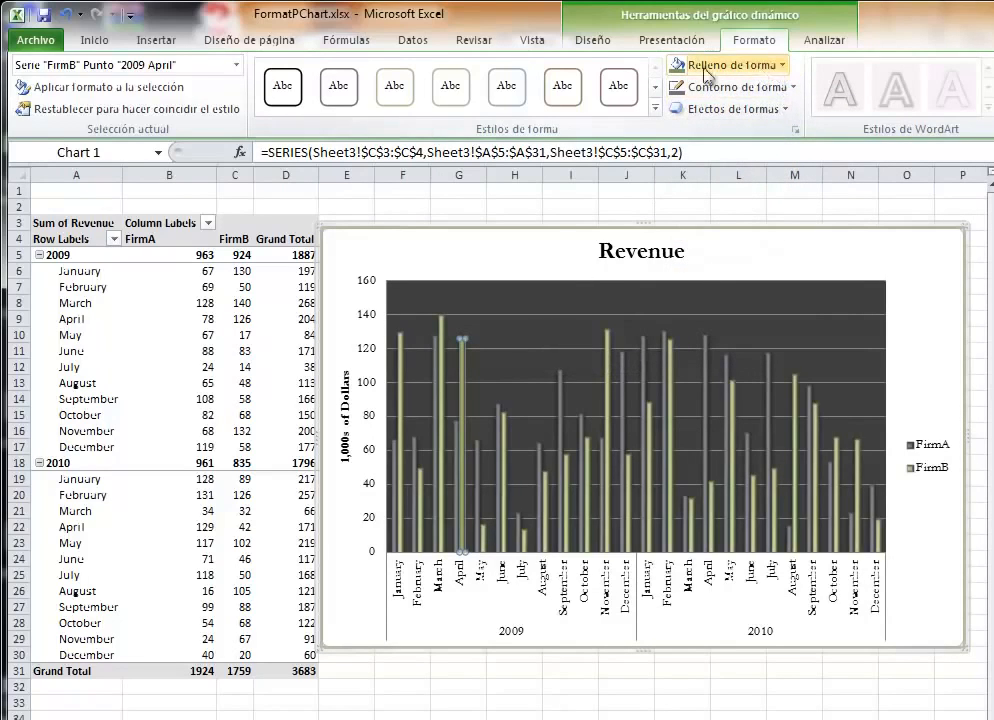
Change the workbook theme to Cartoné
left_click(202, 40)
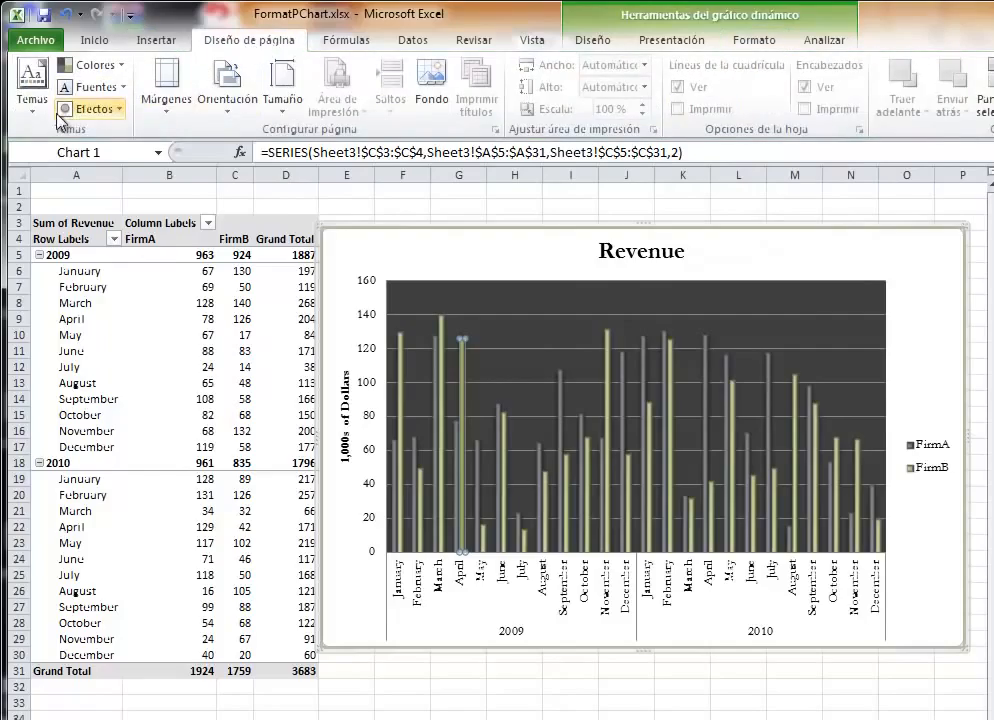
left_click(33, 85)
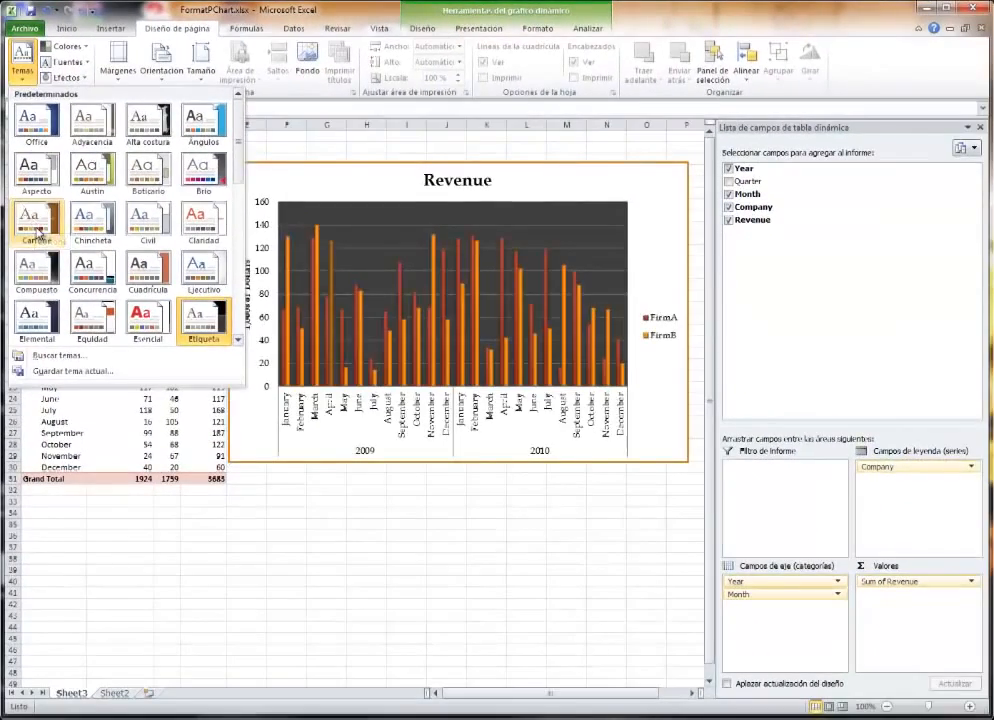
left_click(37, 230)
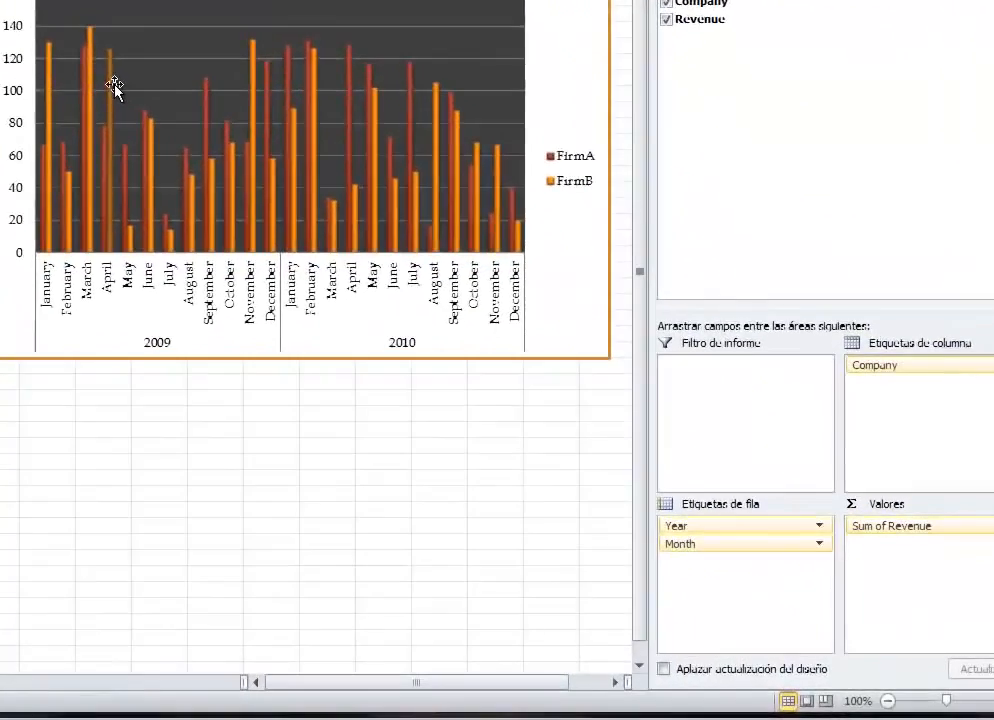
Try to select the FirmB April 2009 column in the Revenue chart
left_click(112, 87)
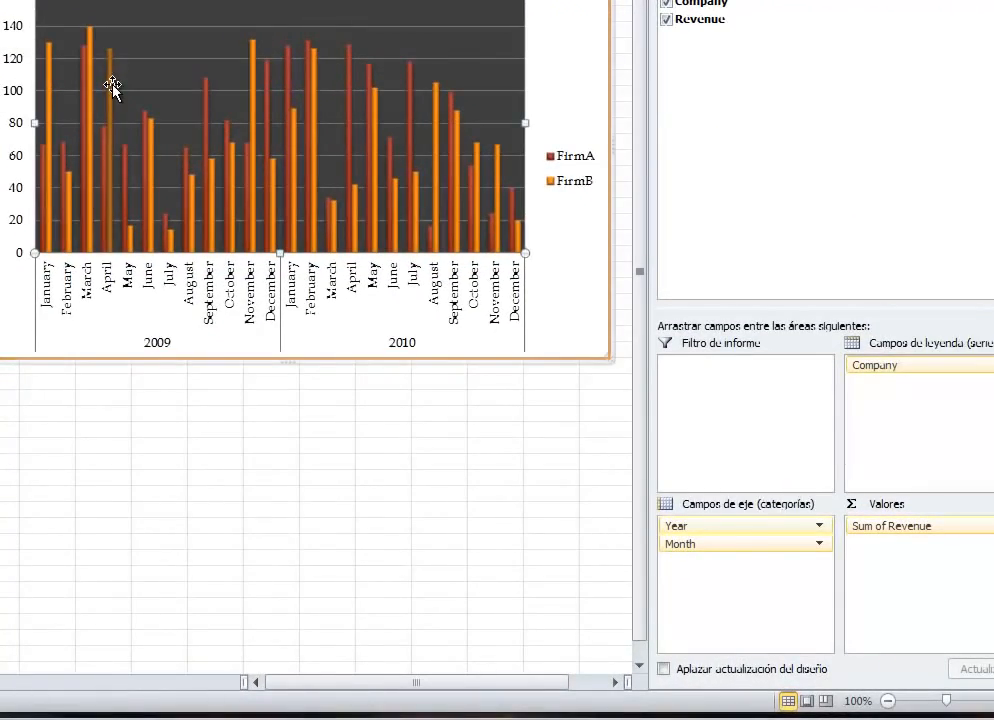
left_click(106, 90)
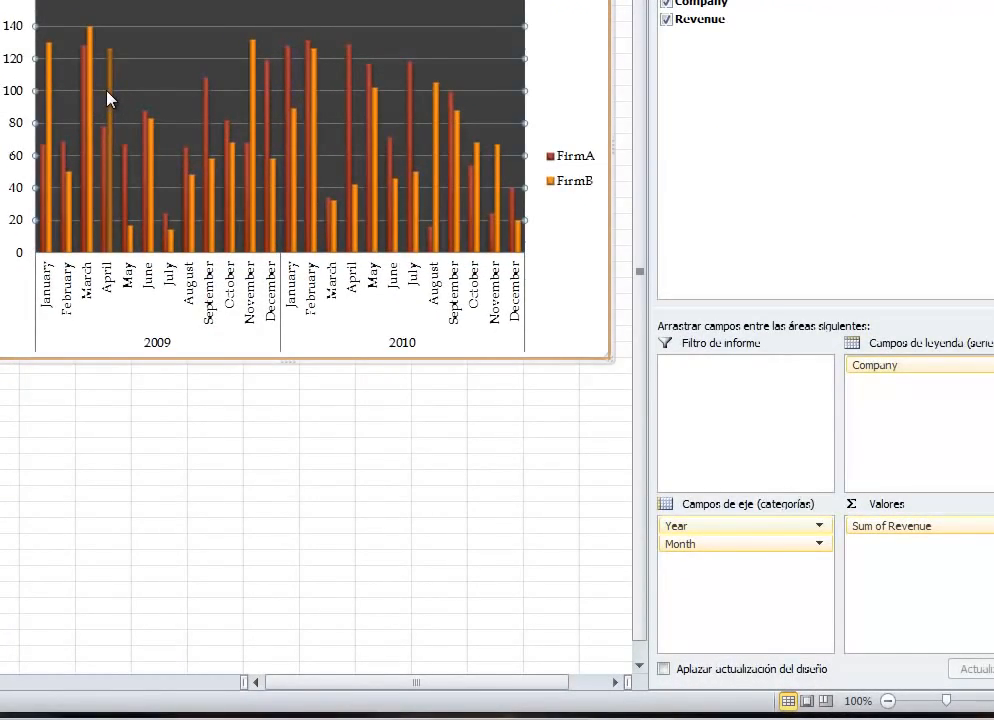
left_click(110, 90)
left_click(110, 89)
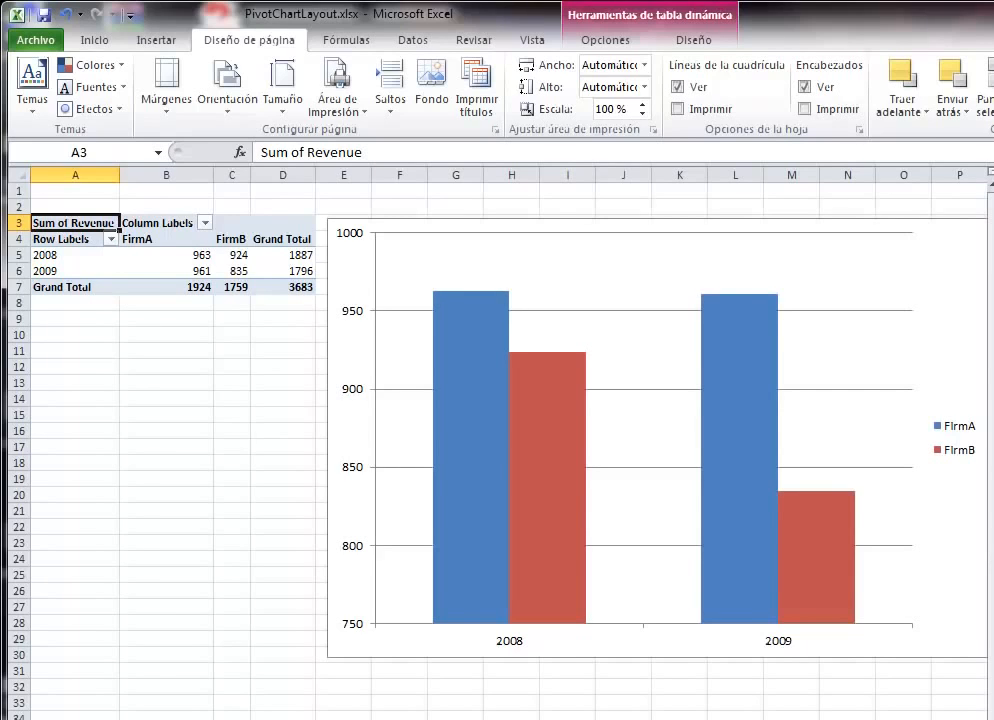
Apply the layout with titles on both axes and minor horizontal gridlines to the revenue chart
left_click(945, 300)
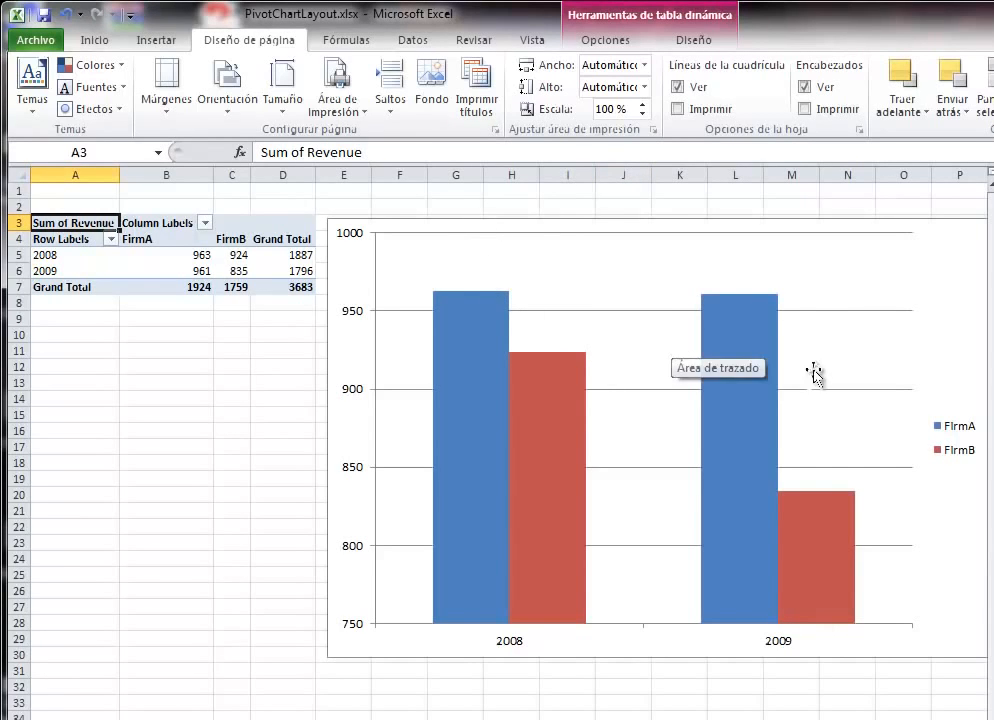
left_click(944, 345)
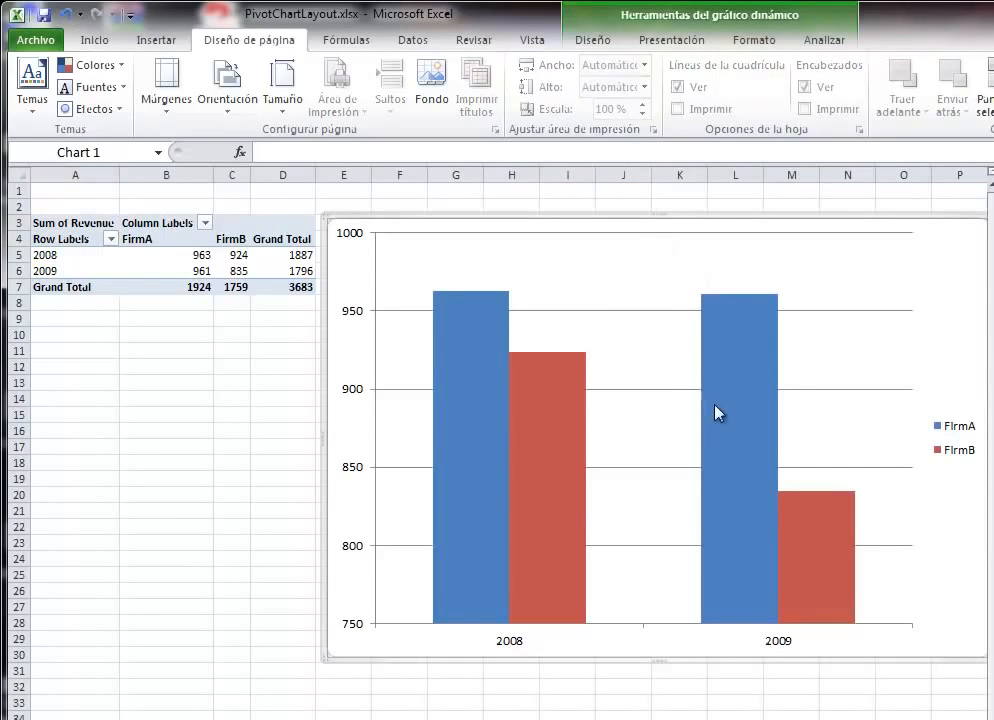
left_click(592, 45)
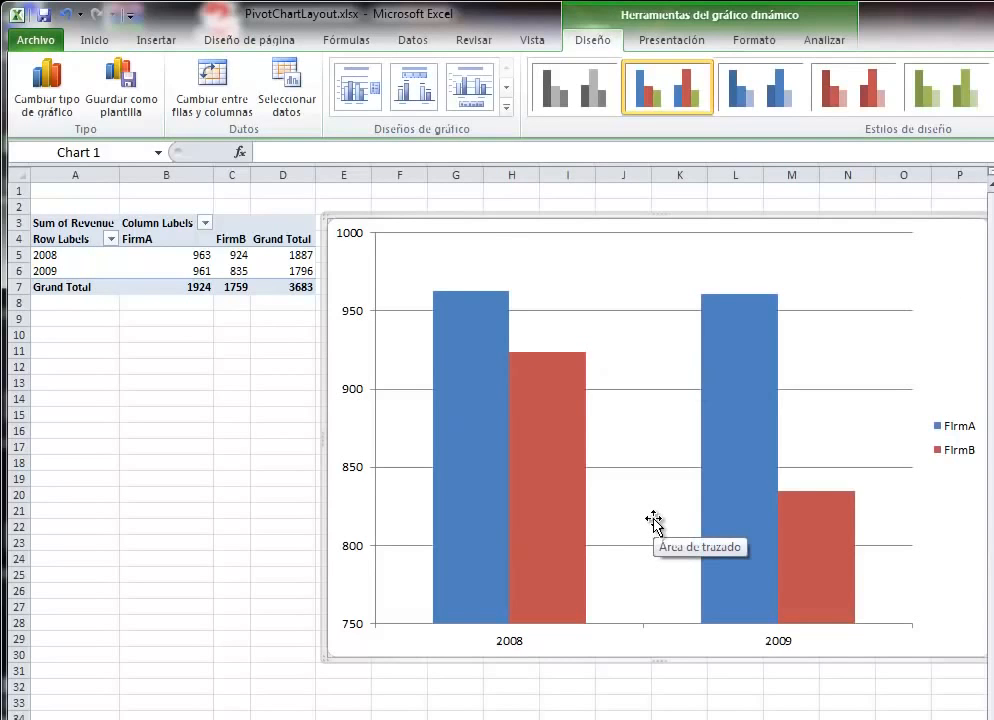
left_click(505, 108)
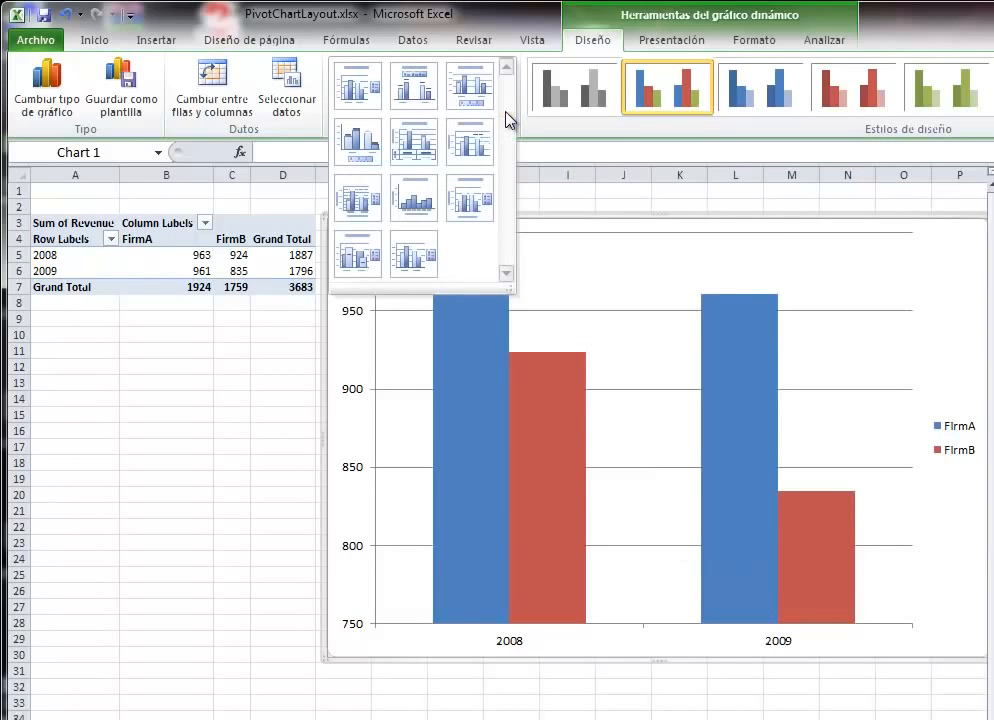
left_click(464, 147)
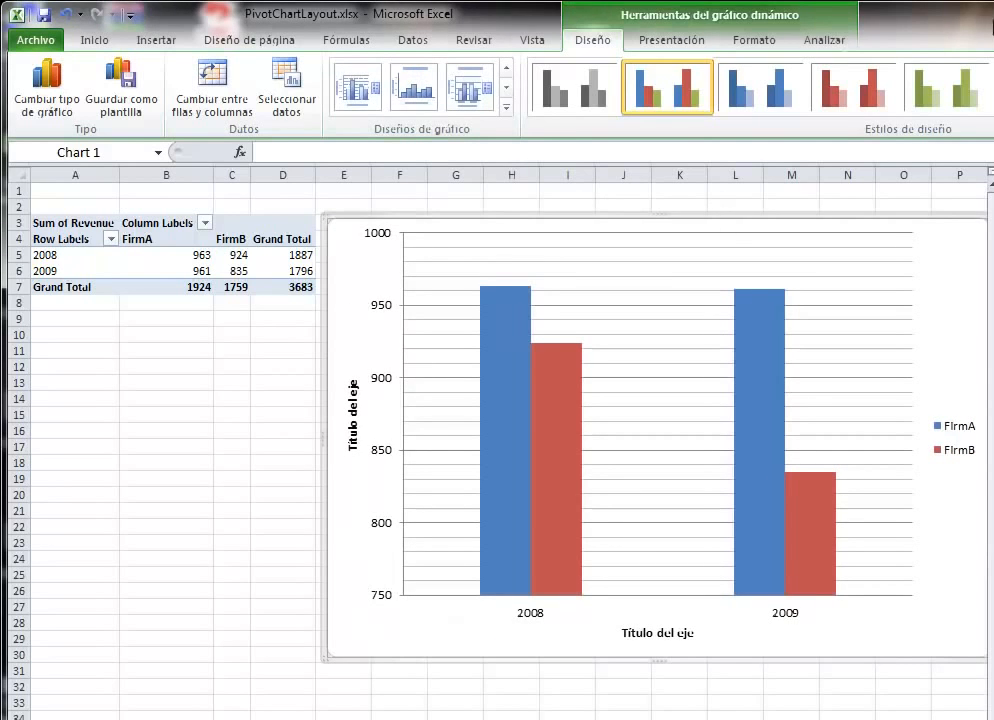
Try the data-label and minor-gridline layouts, and apply the layout with a title above and a legend beside the columns
left_click(506, 108)
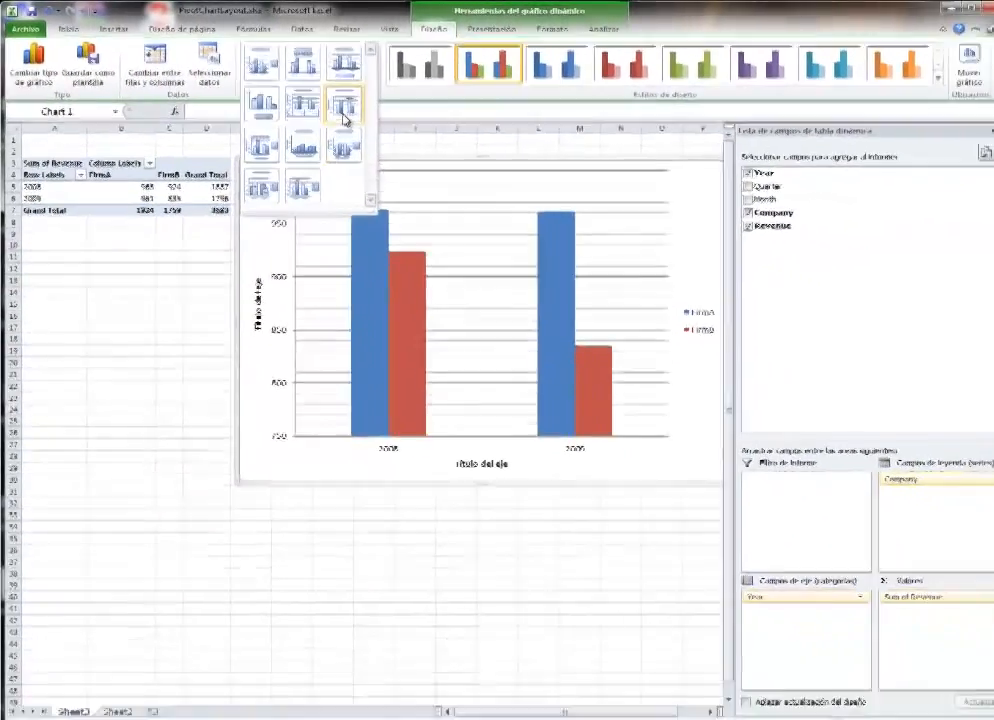
left_click(343, 115)
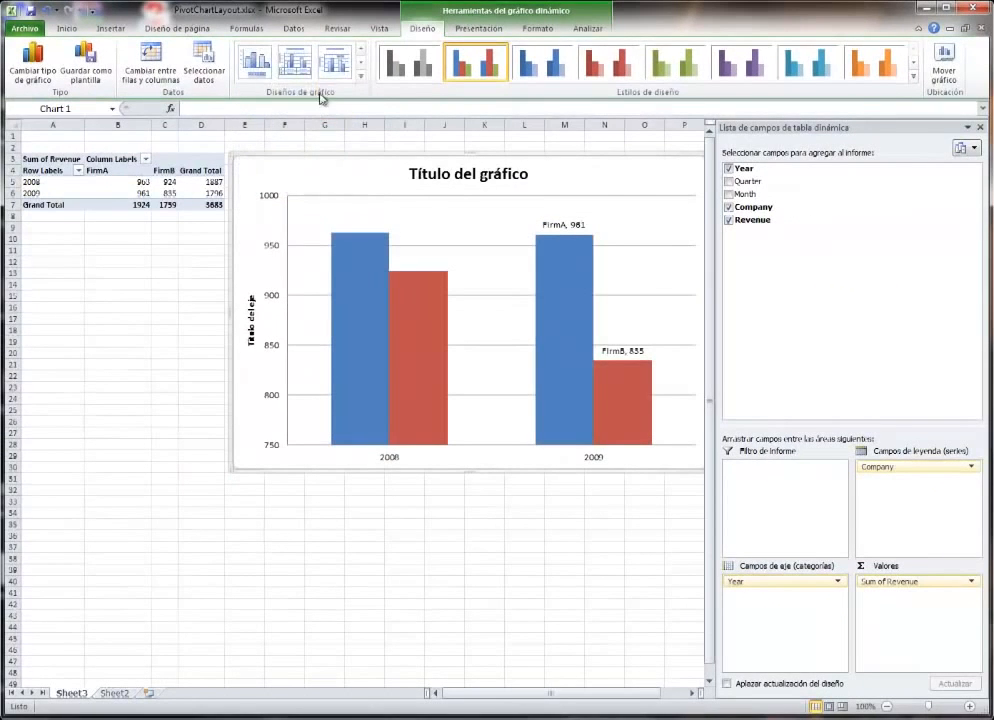
left_click(361, 75)
left_click(255, 130)
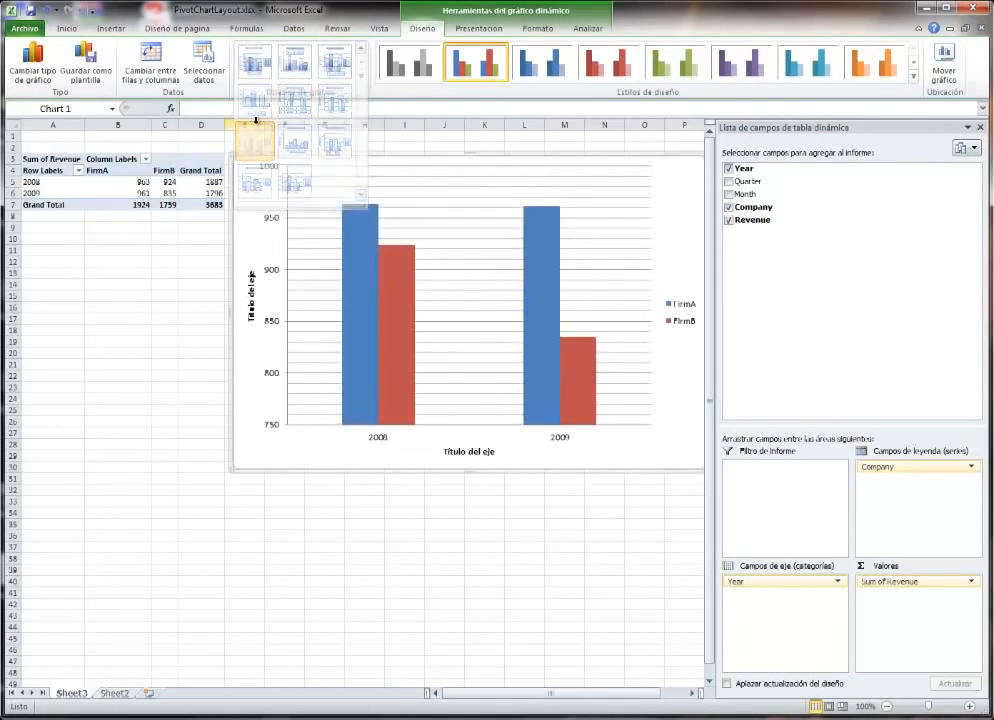
left_click(361, 75)
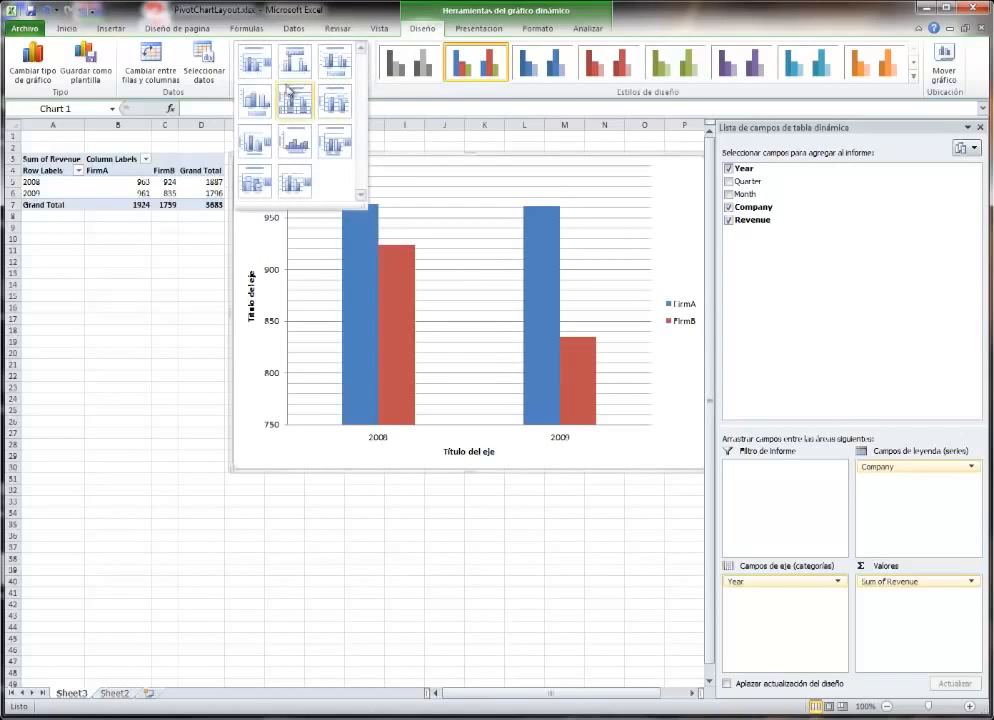
left_click(256, 63)
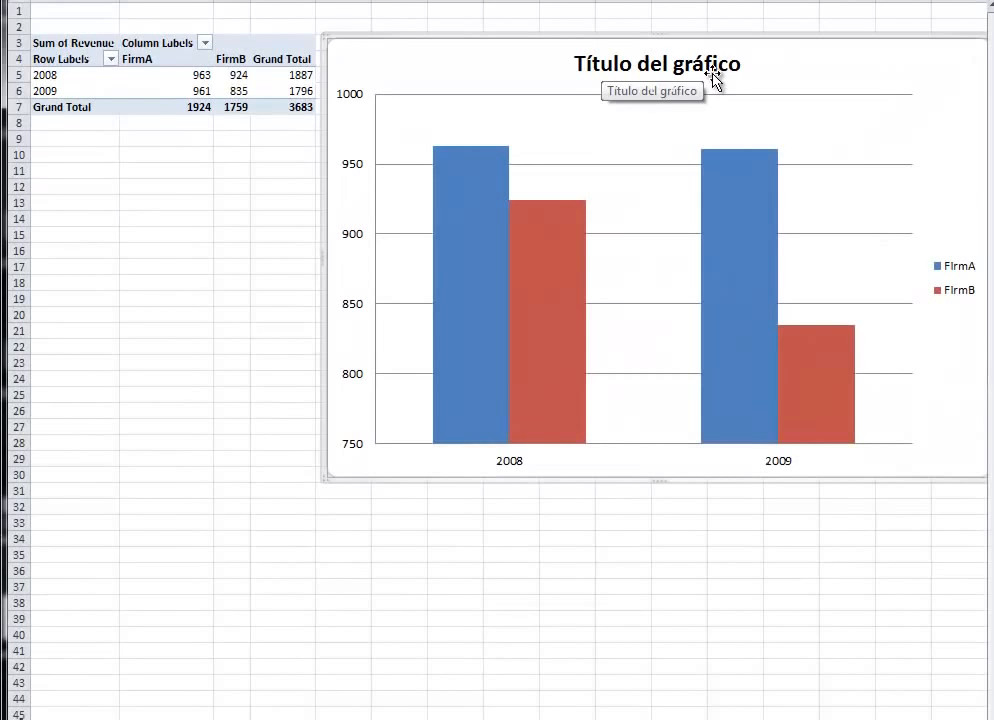
Replace the chart title placeholder text with GRAFICA 1
left_click(538, 163)
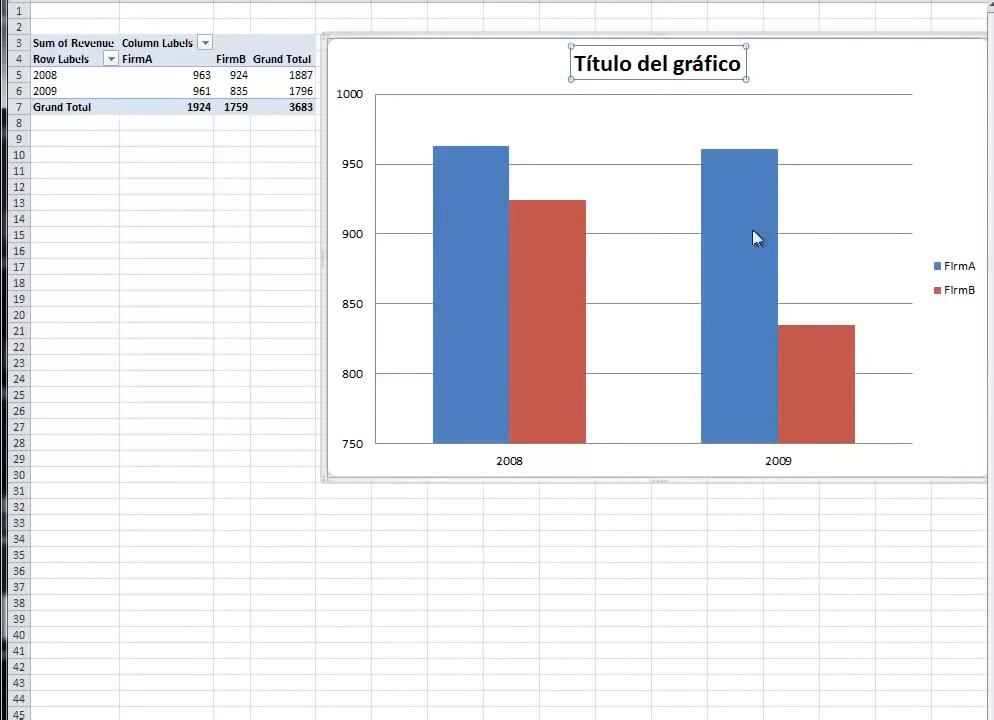
left_click(678, 63)
key("Escape")
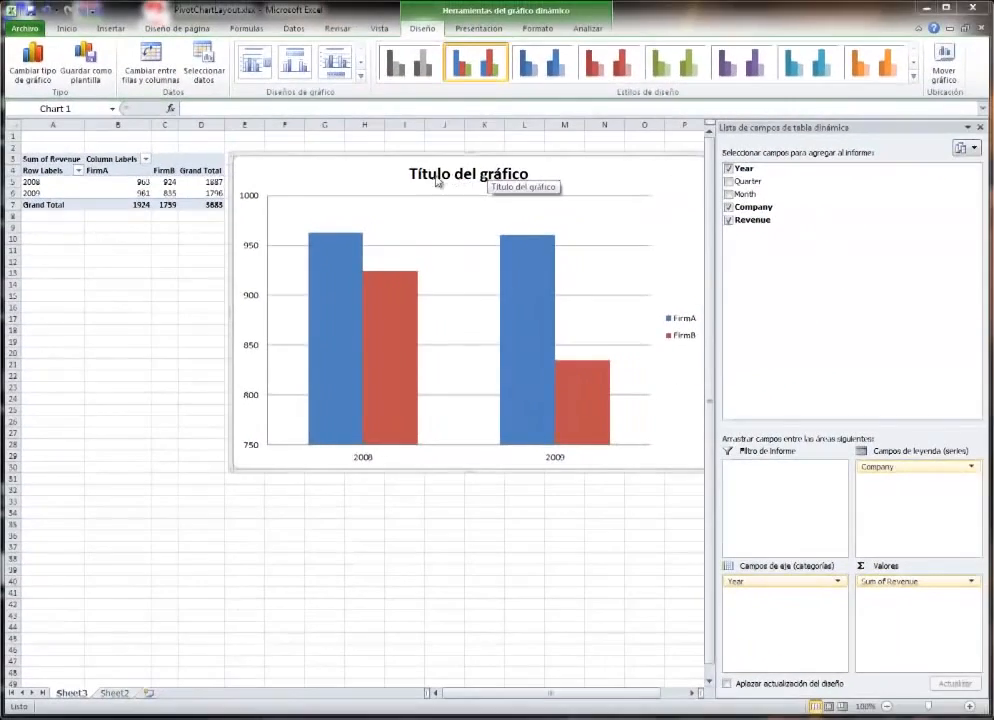
left_click(692, 62)
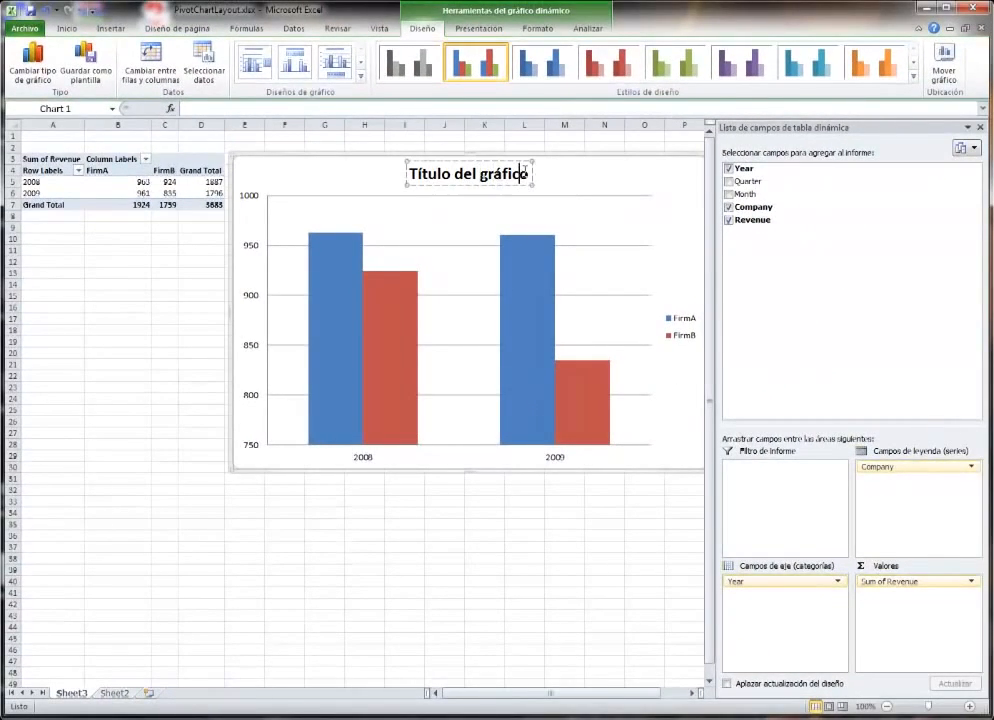
left_click(529, 174)
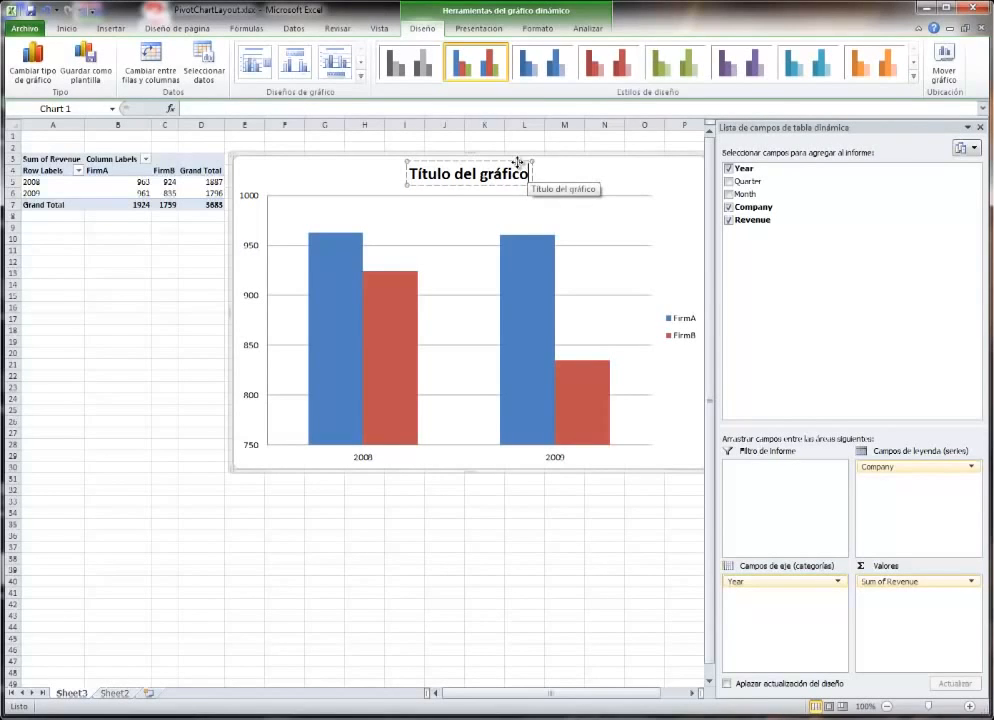
left_click_drag(517, 162, 373, 175)
type("GRAFI")
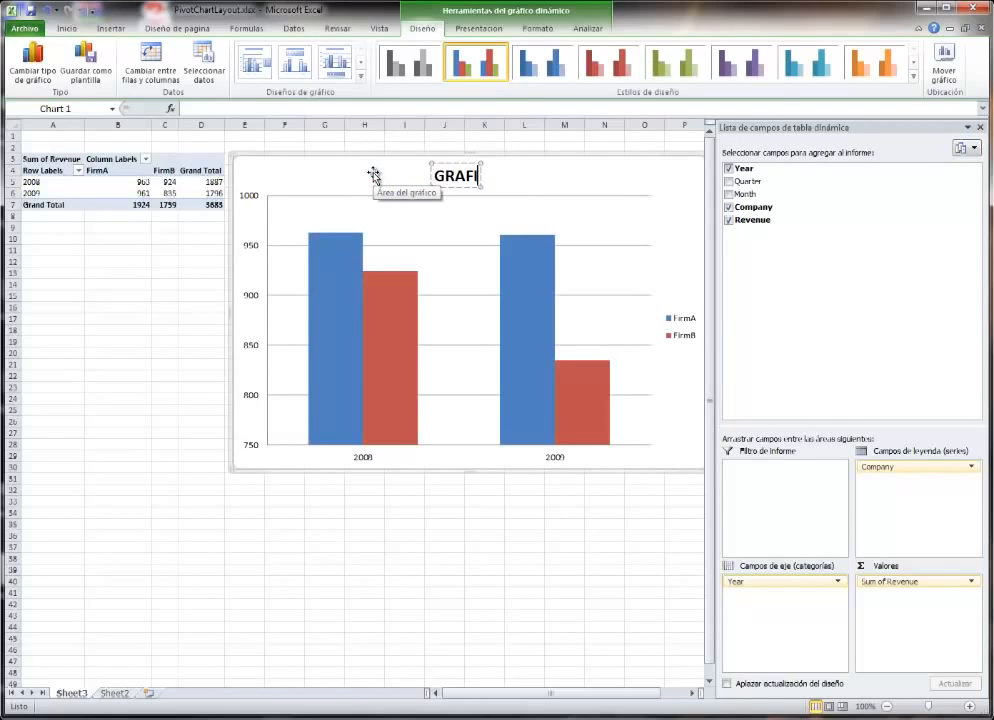
type("CA 1")
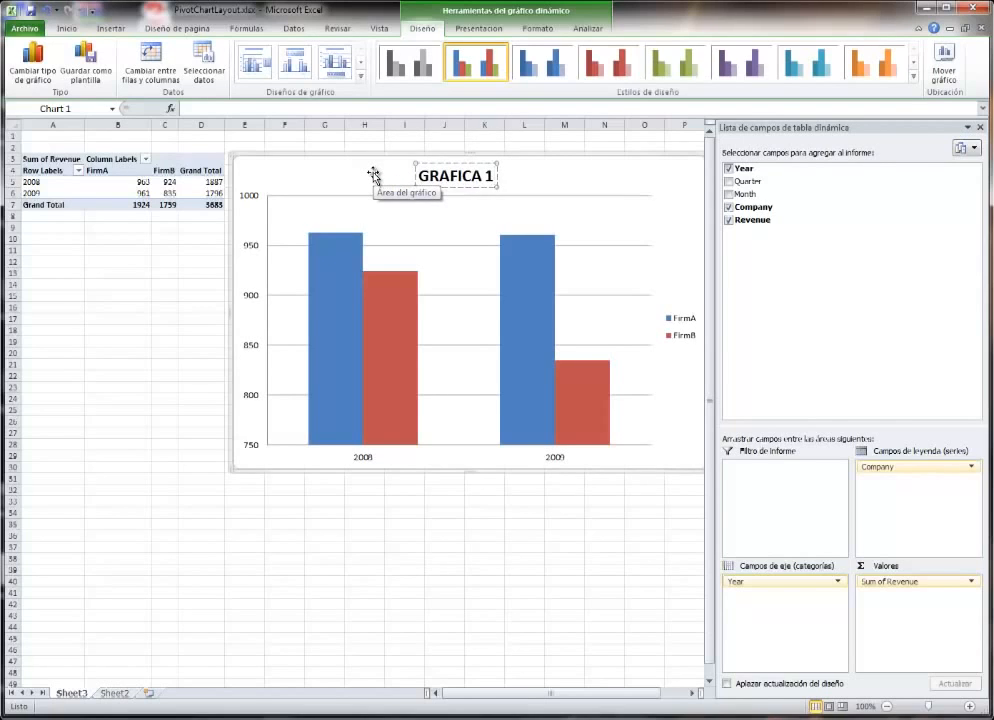
left_click(373, 176)
Delete the GRAFICA 1 chart title and undo the deletion
left_click(453, 178)
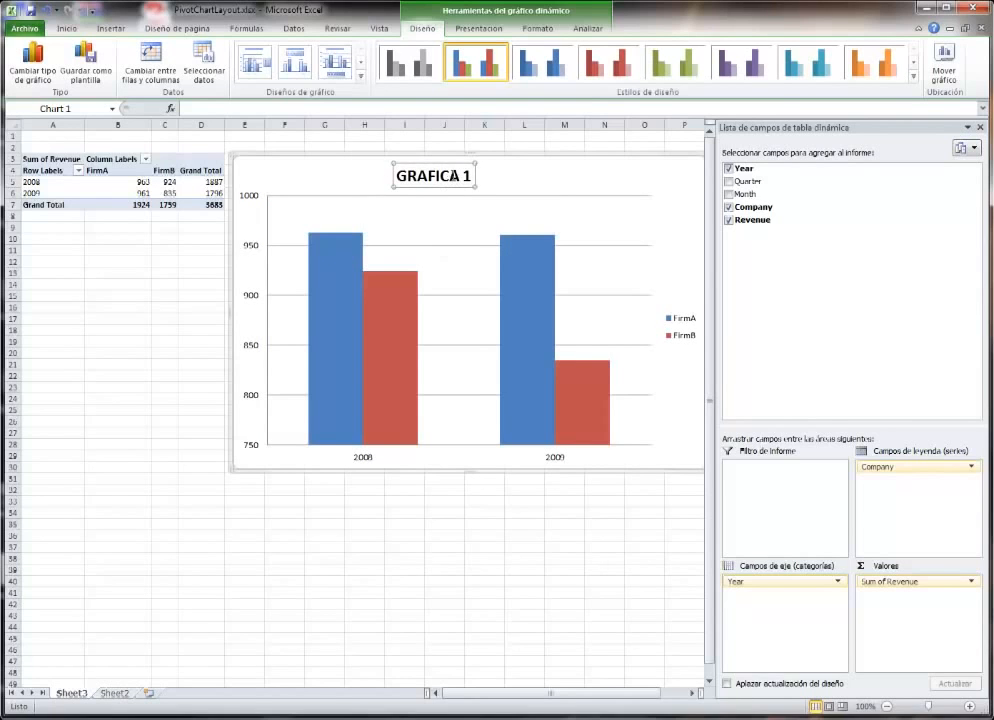
key("Delete")
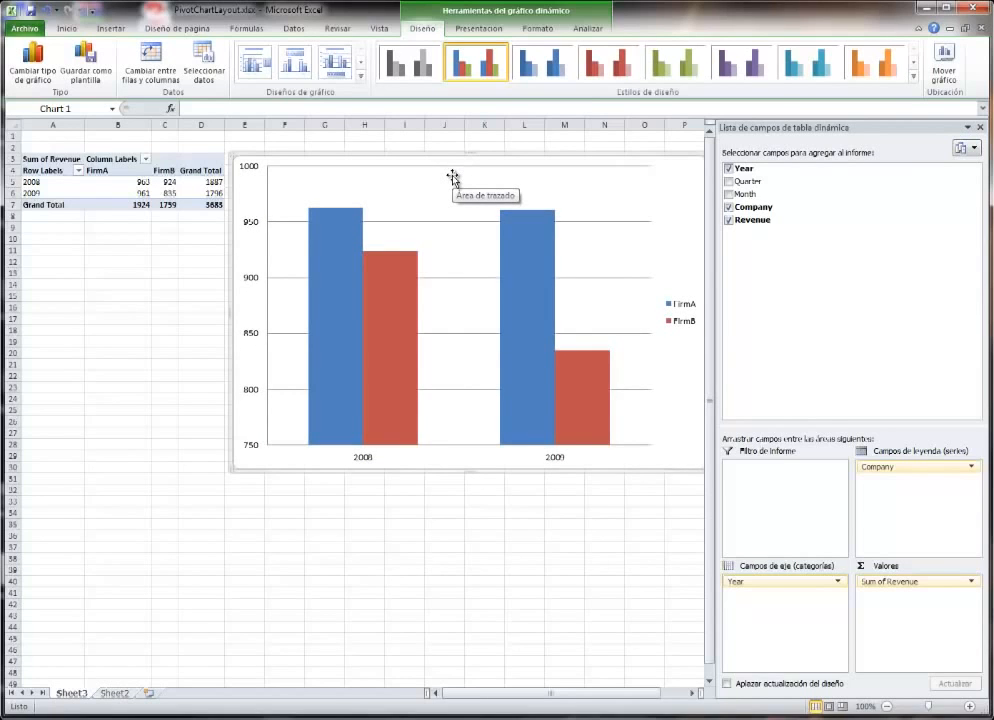
key("ctrl+z")
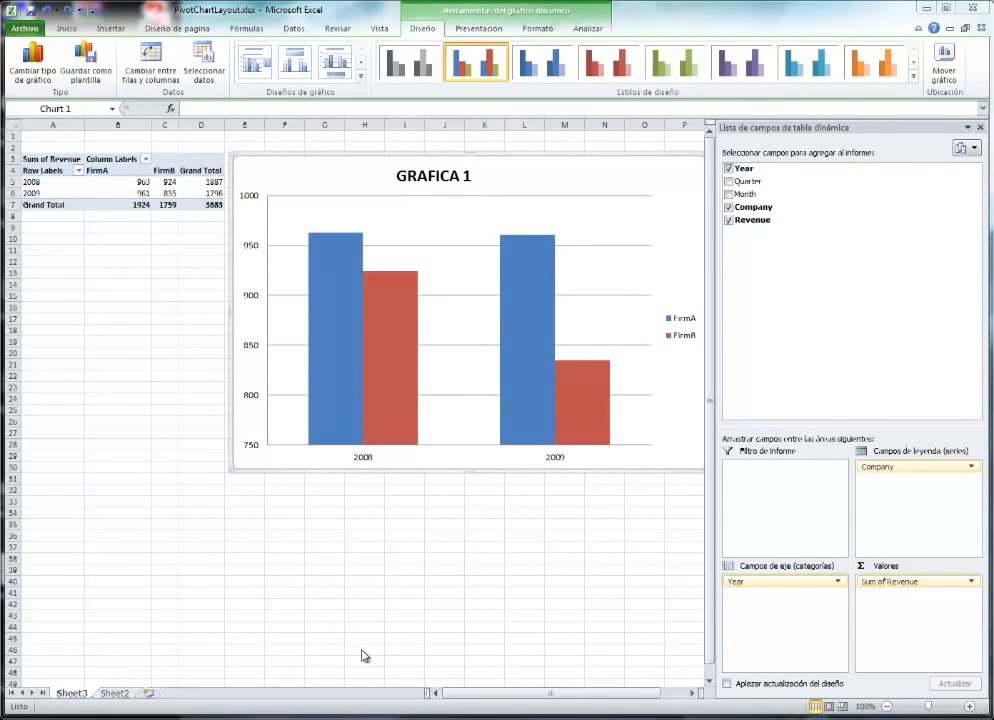
Apply the chart layout with a vertical axis title and a data table beneath the columns
left_click(432, 176)
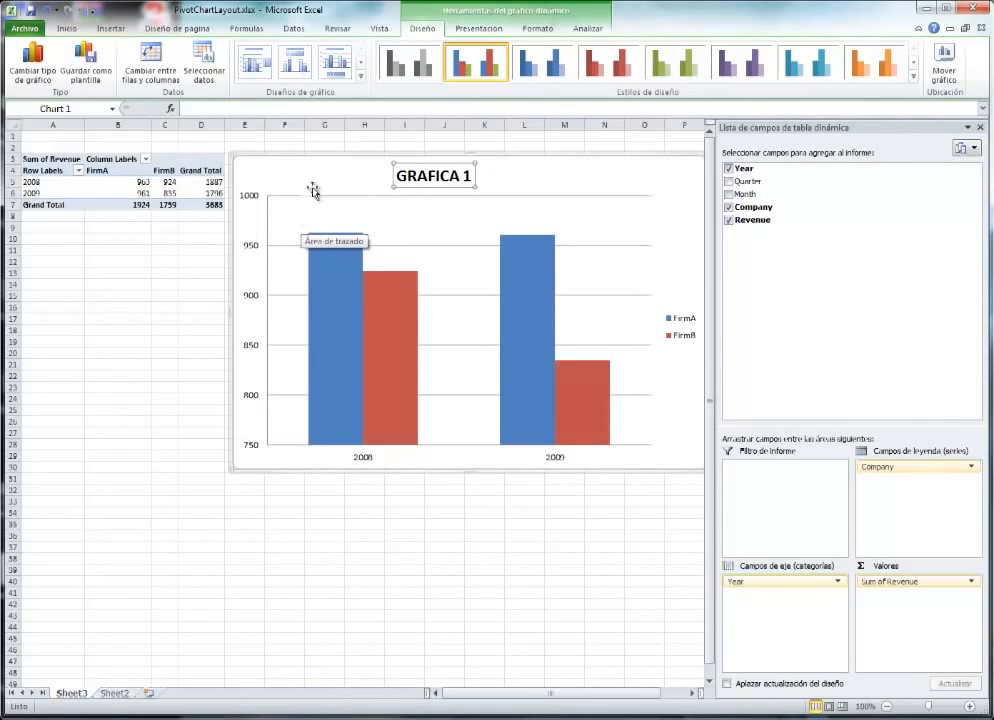
left_click(360, 75)
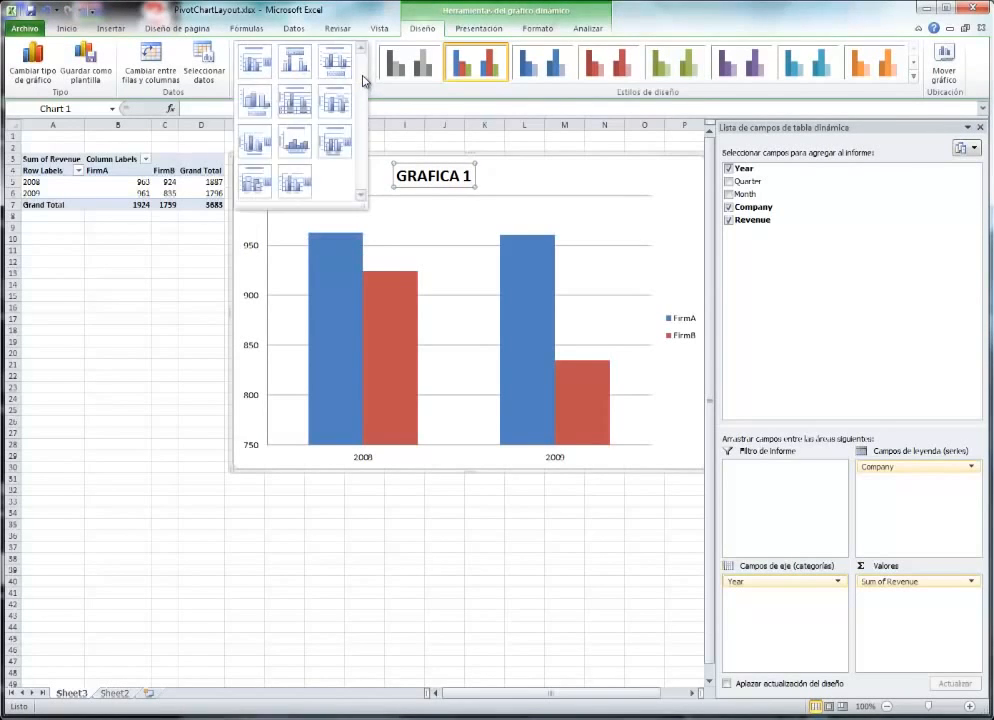
left_click(300, 100)
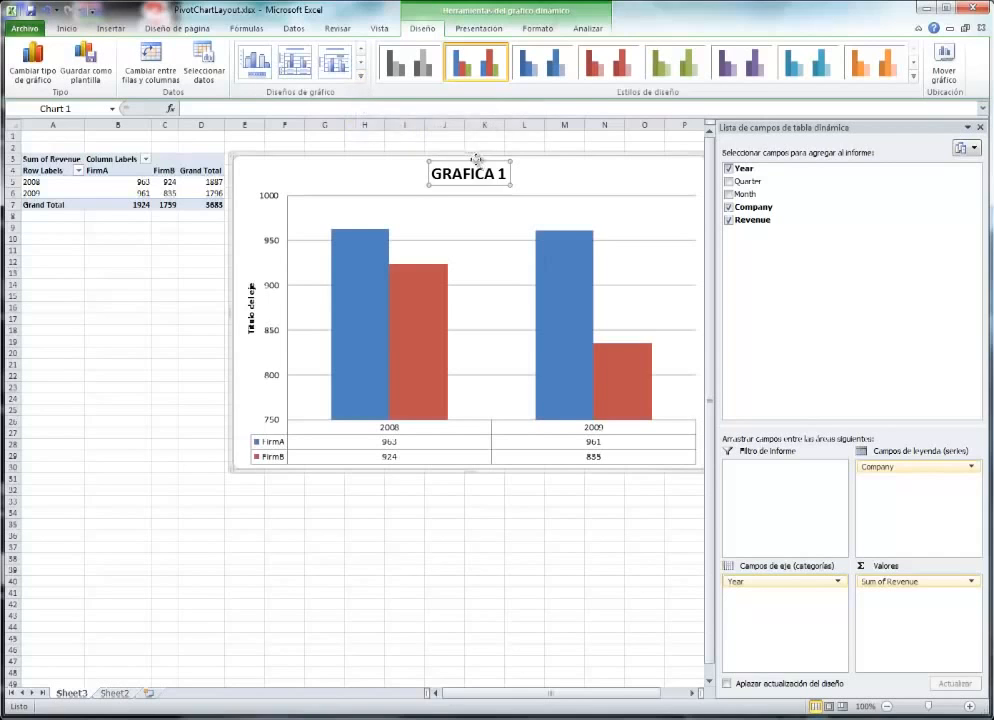
Return the chart to the first layout, with a centred title above and a legend beside the columns
left_click(339, 164)
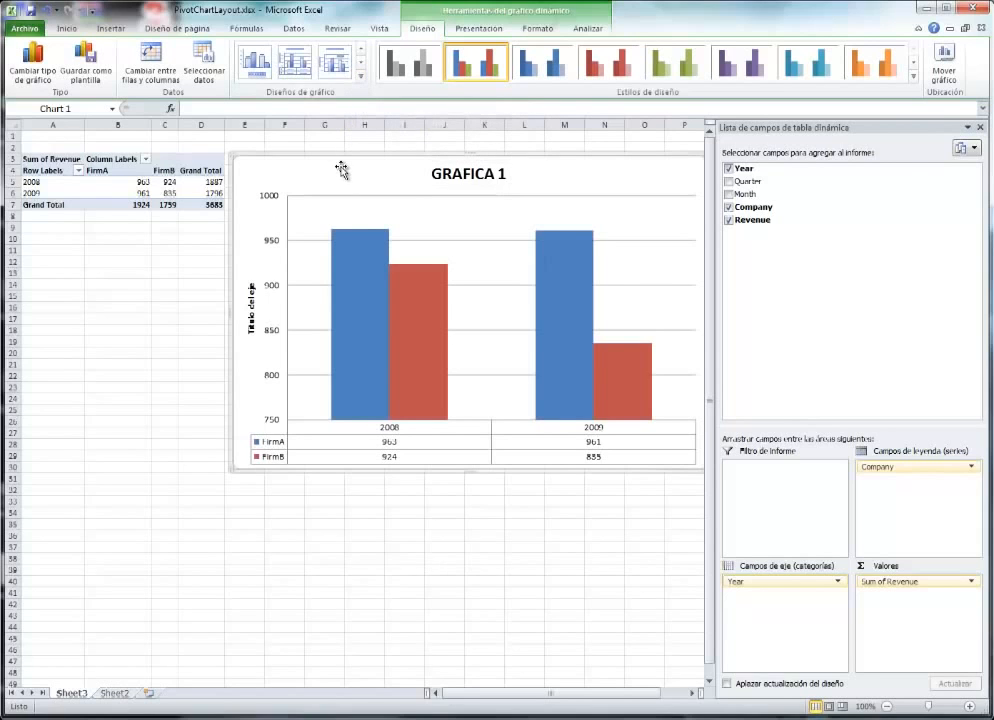
left_click(361, 75)
left_click(260, 62)
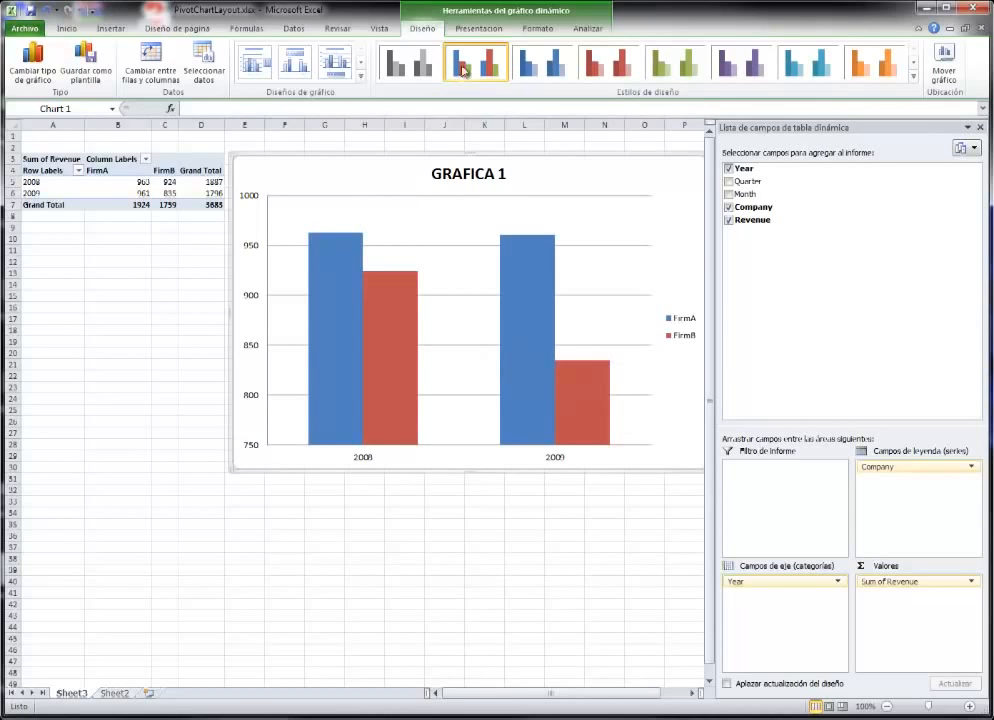
Examine the chart's title, axis label, legend, data label, data table, axis and gridline options
left_click(533, 29)
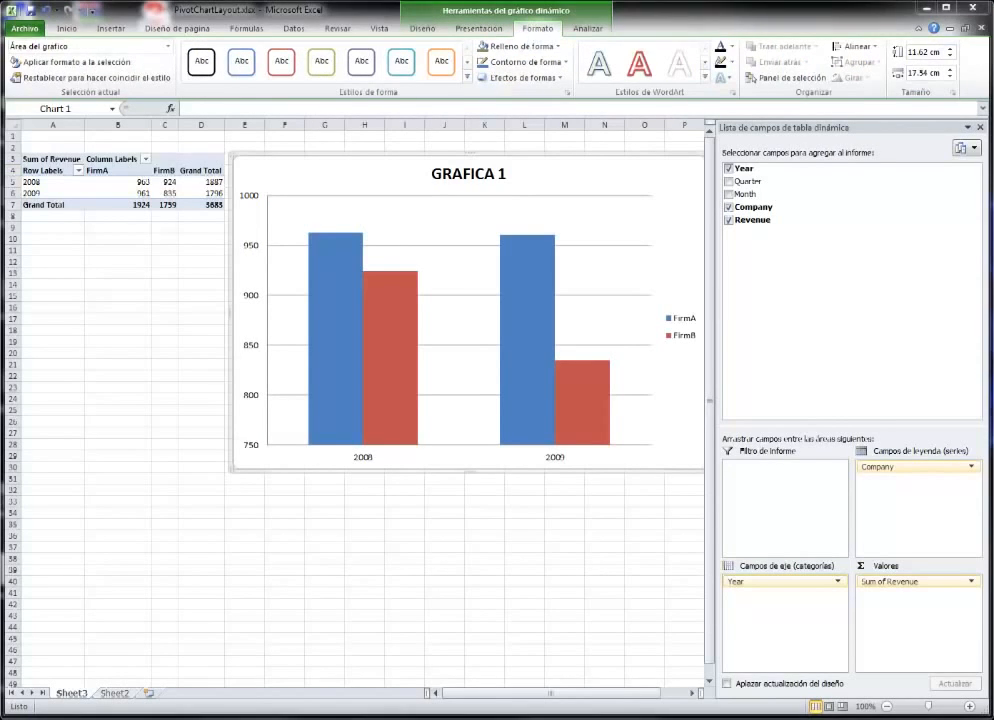
left_click(476, 29)
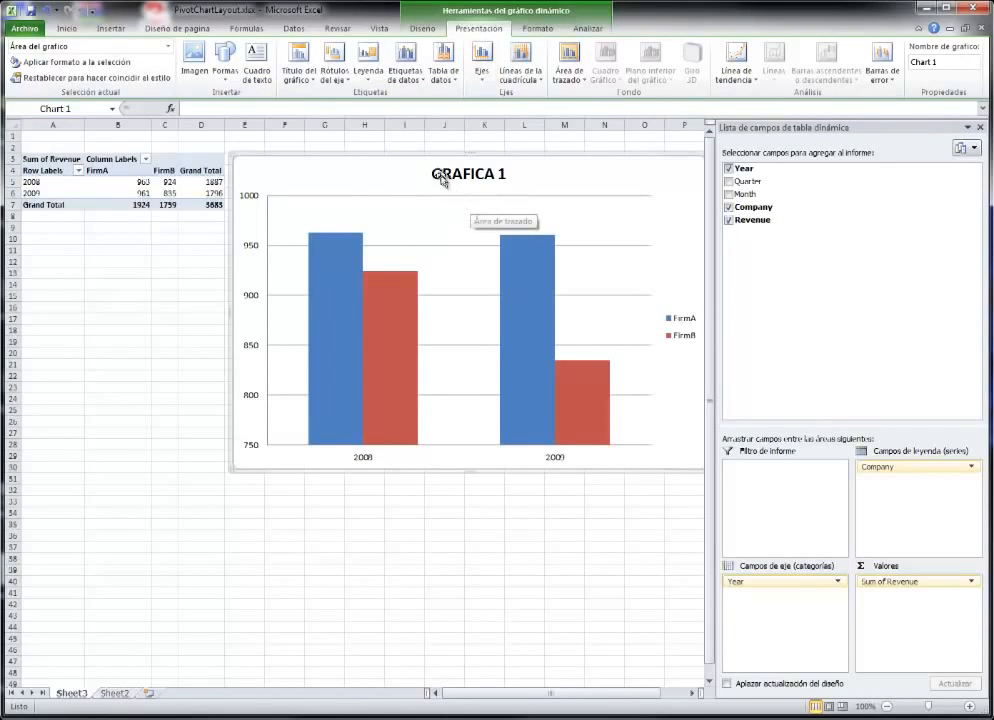
left_click(311, 84)
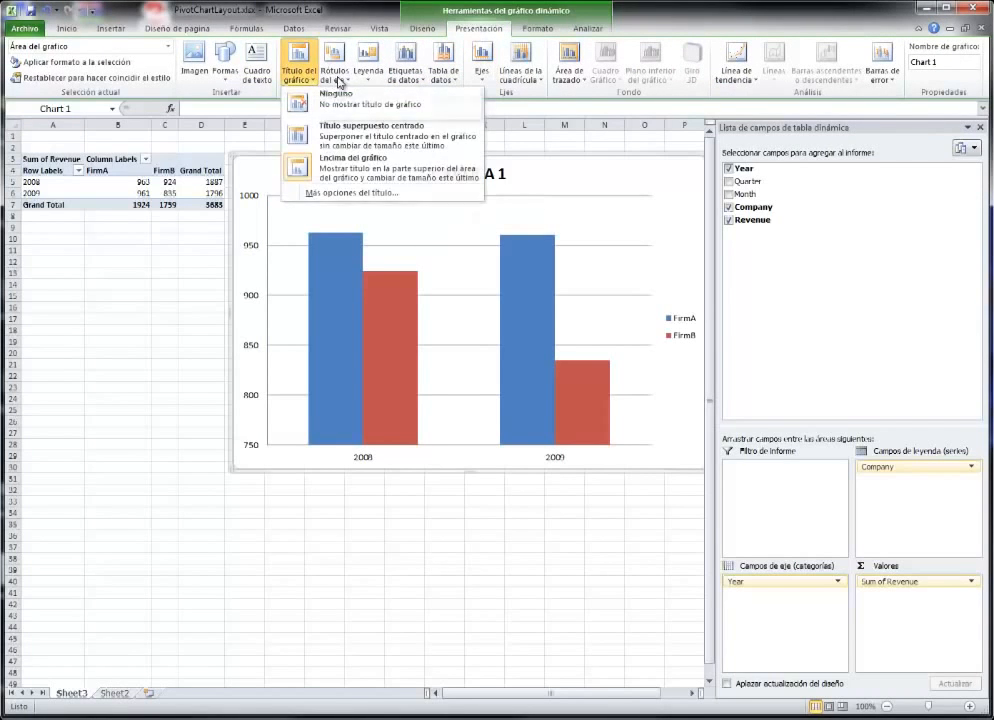
left_click(342, 82)
left_click(367, 80)
left_click(405, 80)
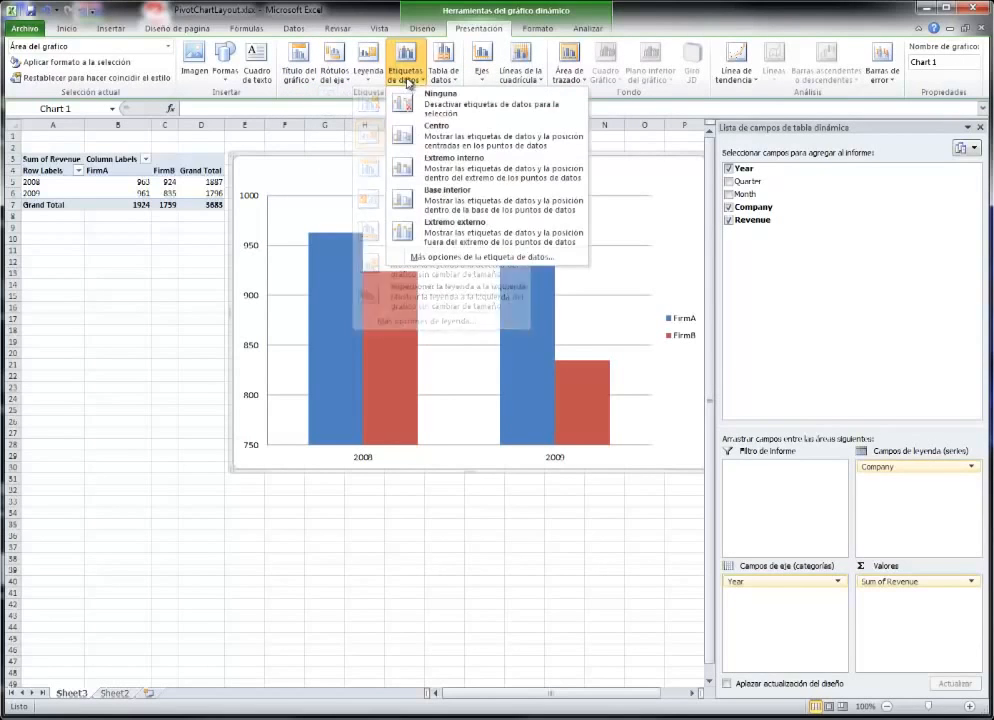
left_click(443, 80)
left_click(481, 78)
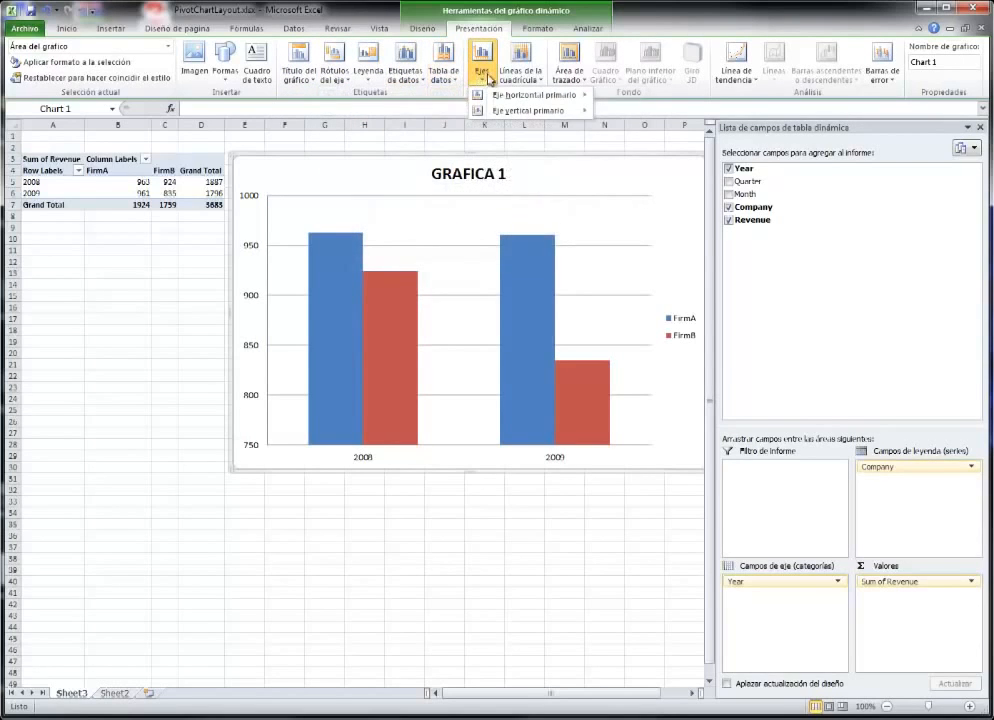
left_click(518, 74)
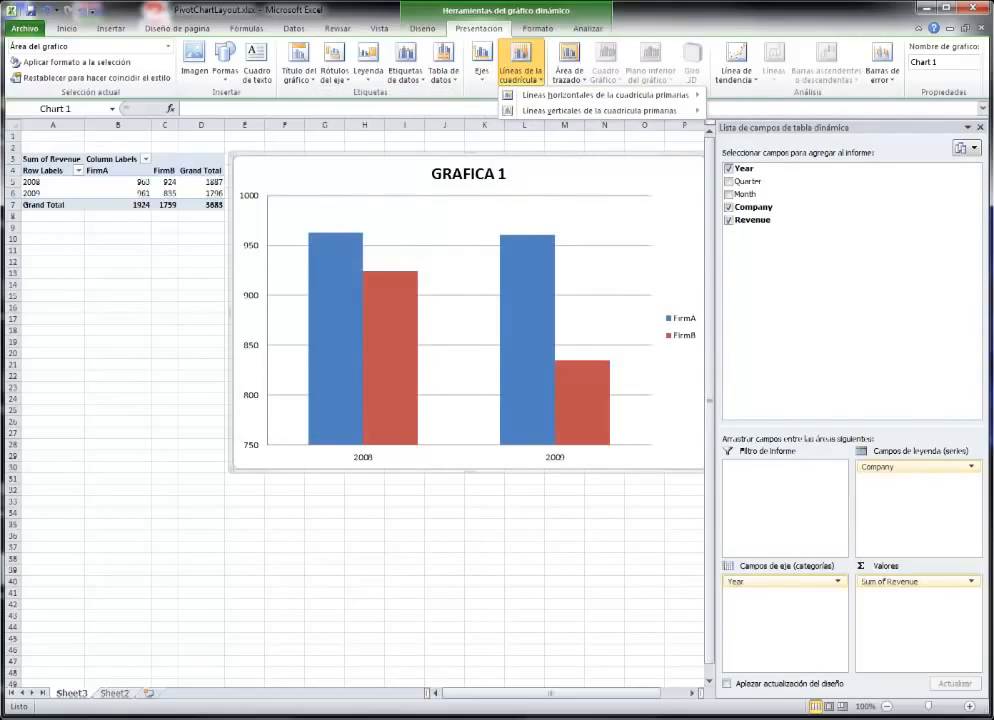
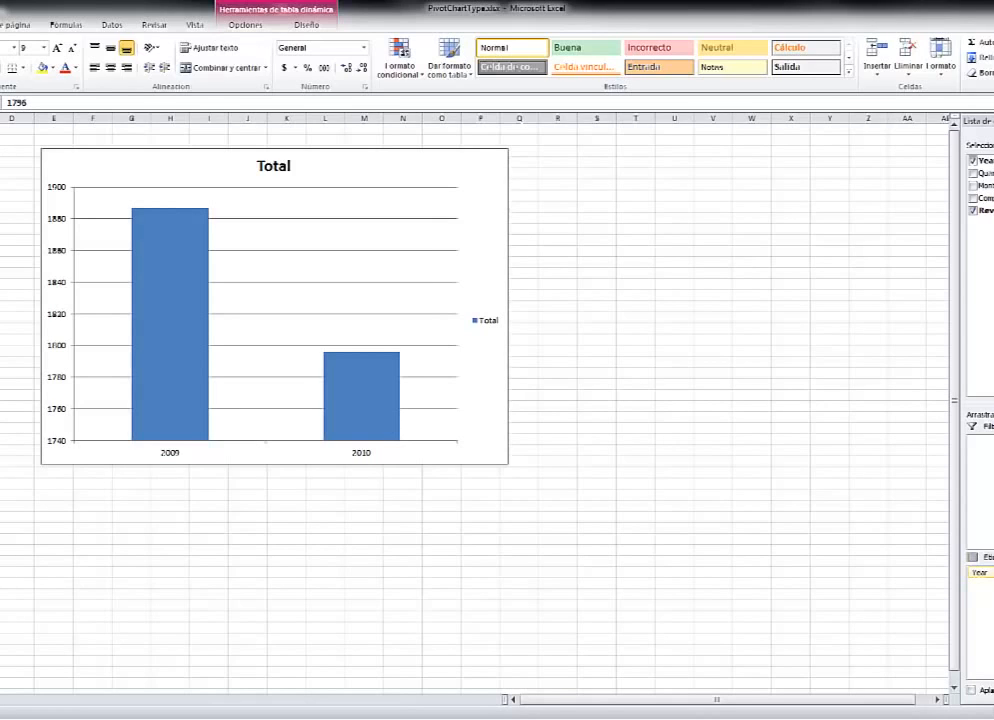
Try to change the column chart to a bubble chart, and choose the clustered 2-D column type again
left_click(472, 215)
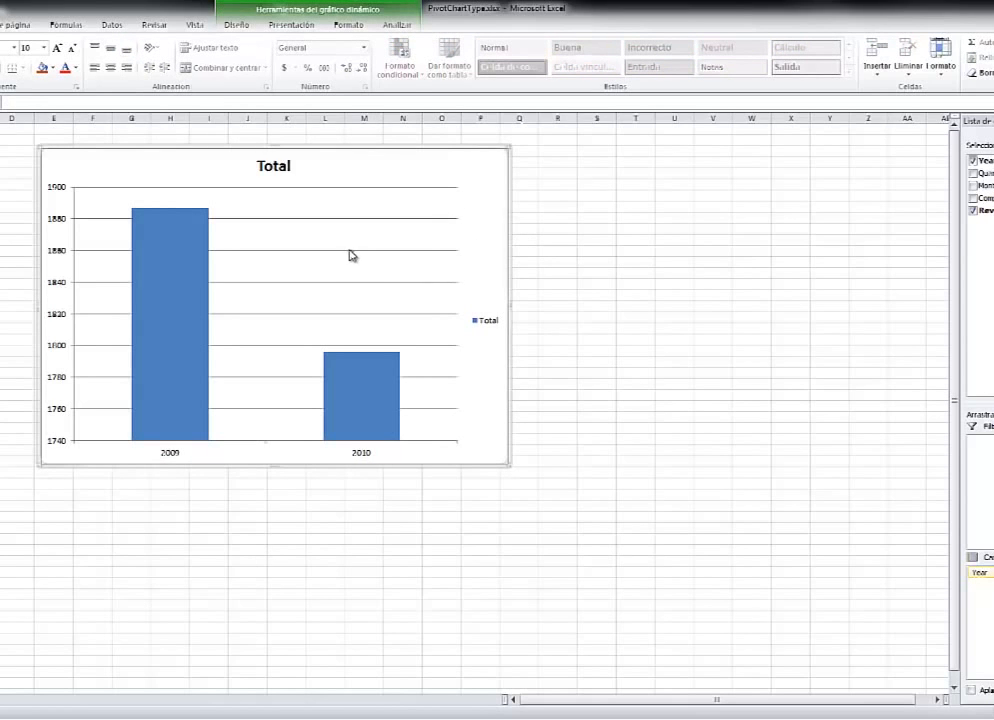
left_click(241, 25)
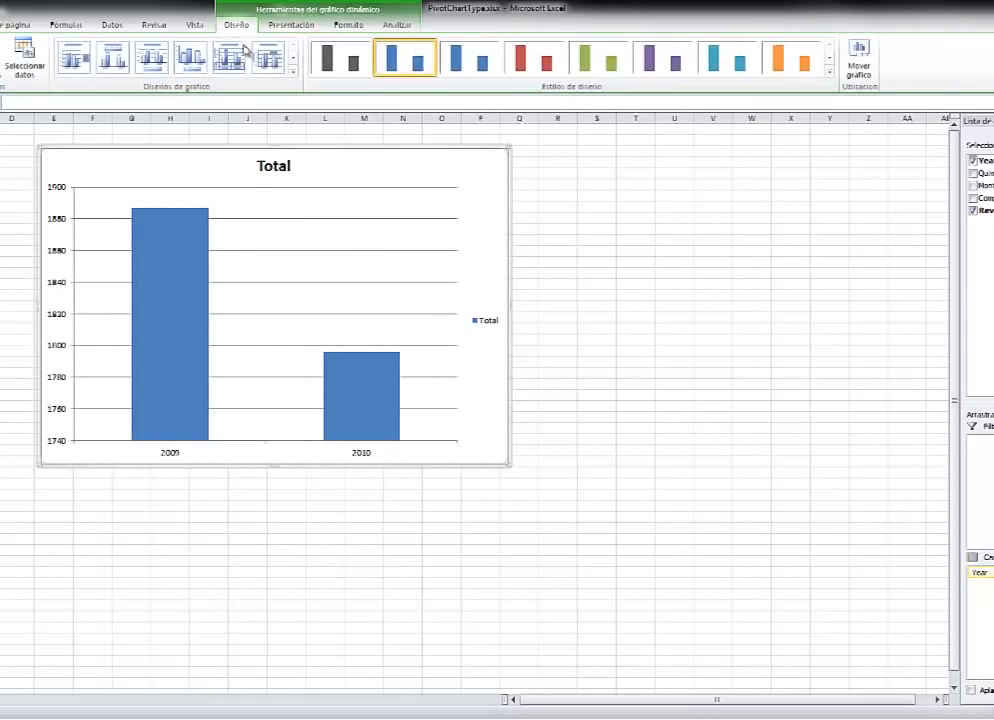
left_click(0, 25)
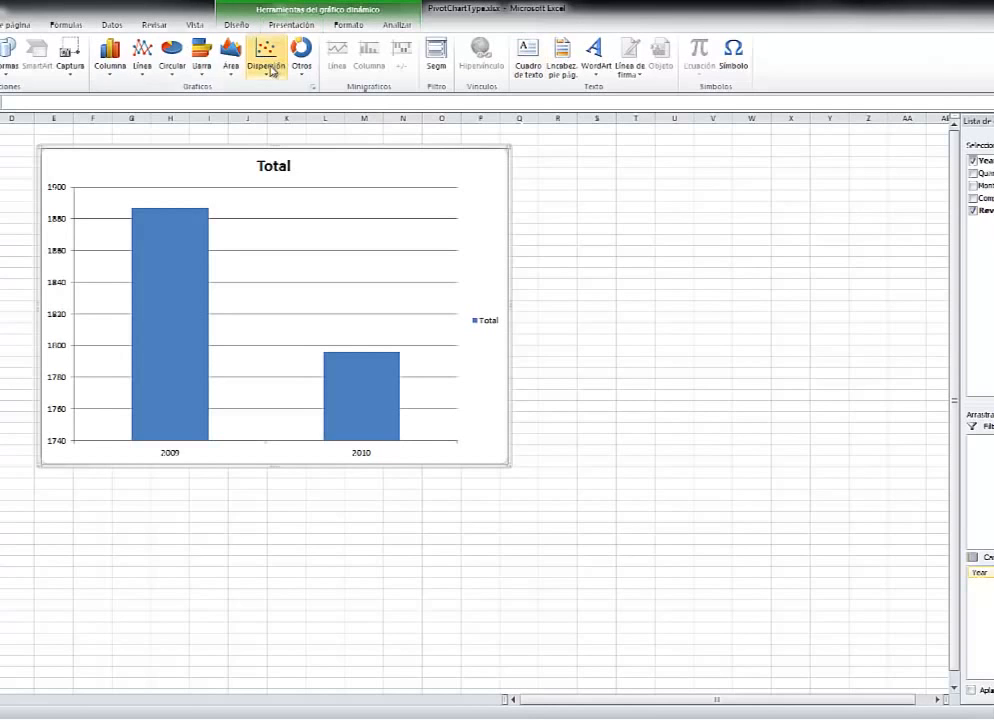
left_click(303, 78)
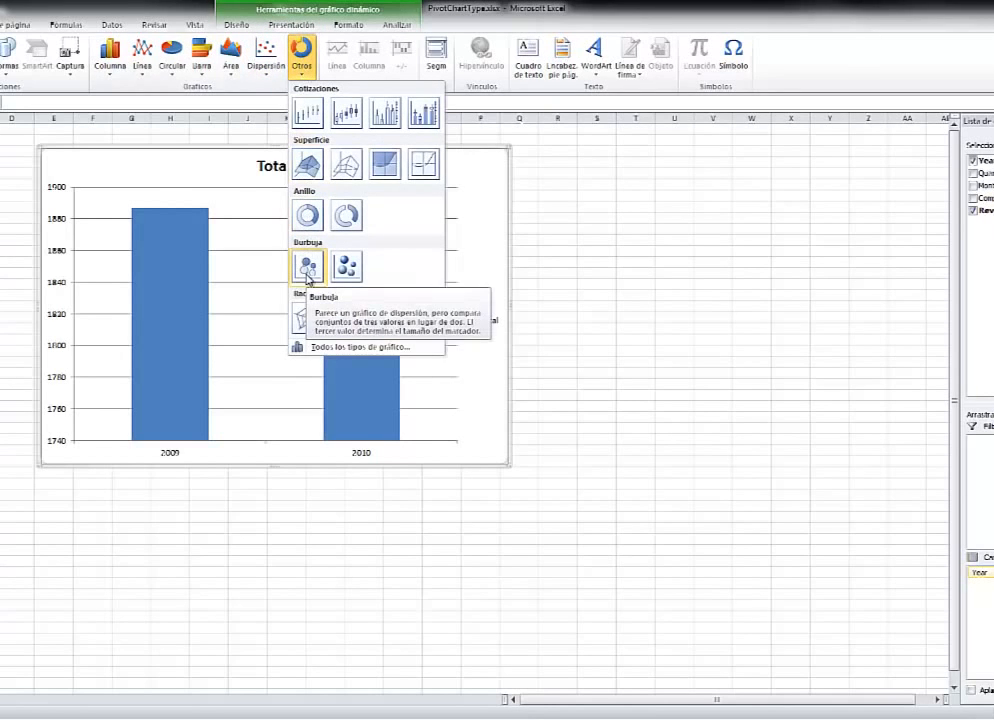
left_click(307, 266)
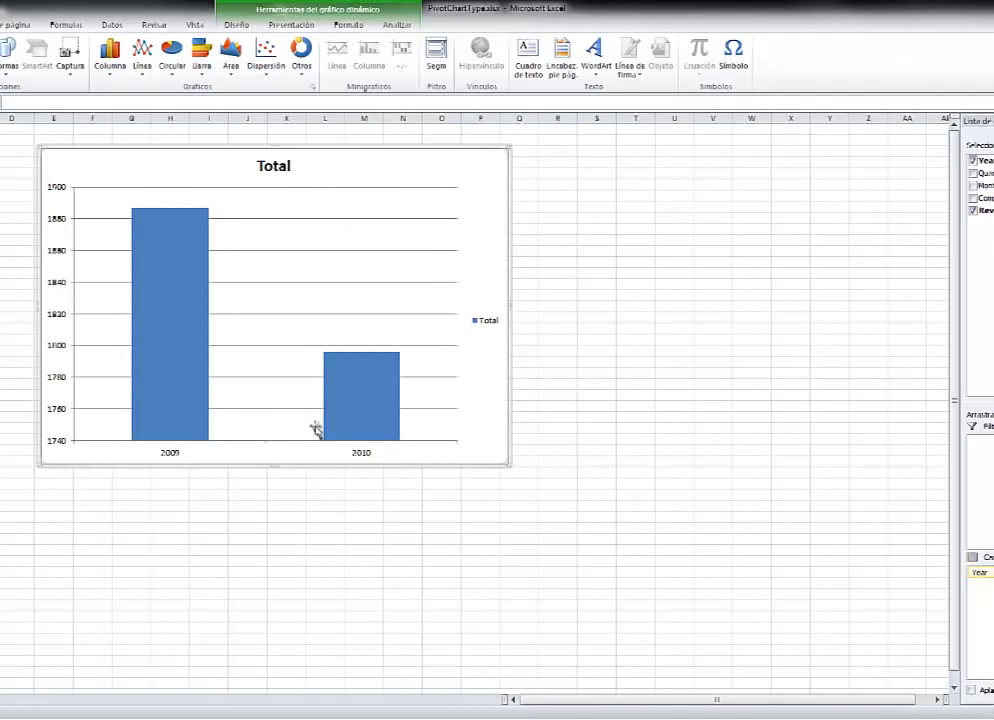
left_click(110, 70)
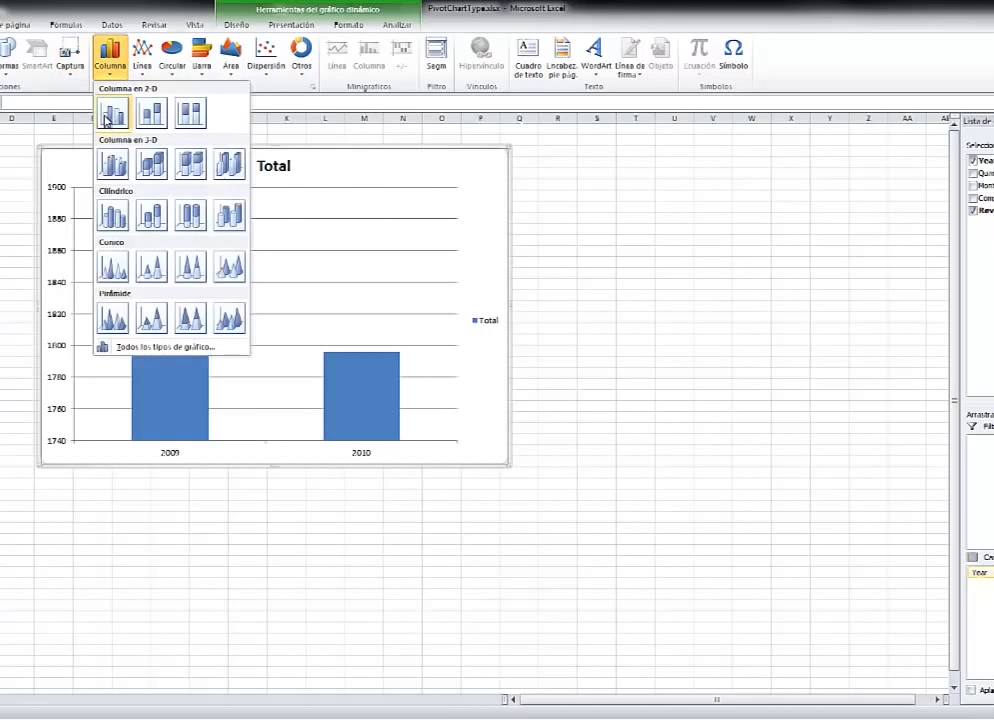
left_click(104, 112)
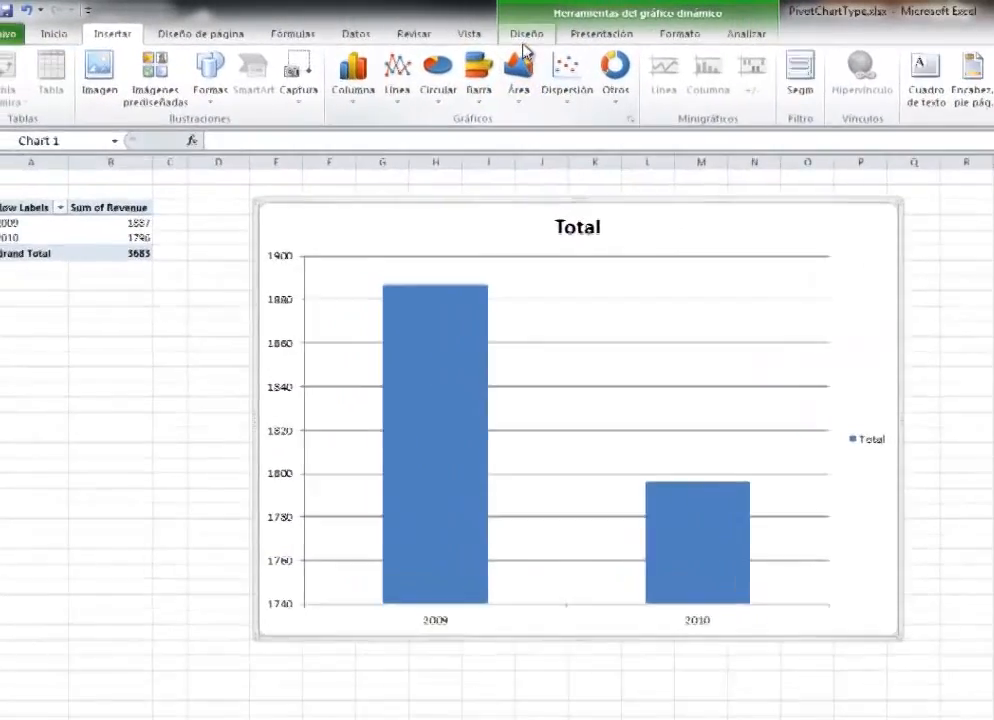
Change the column chart to the plain line type, without markers
left_click(236, 24)
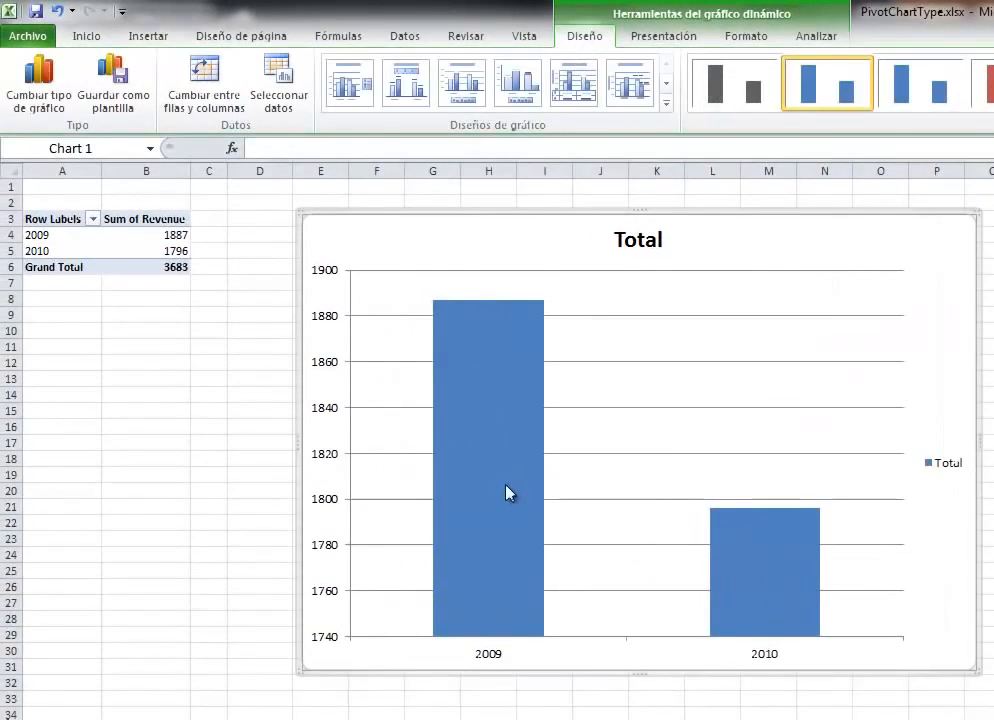
mouse_move(505, 494)
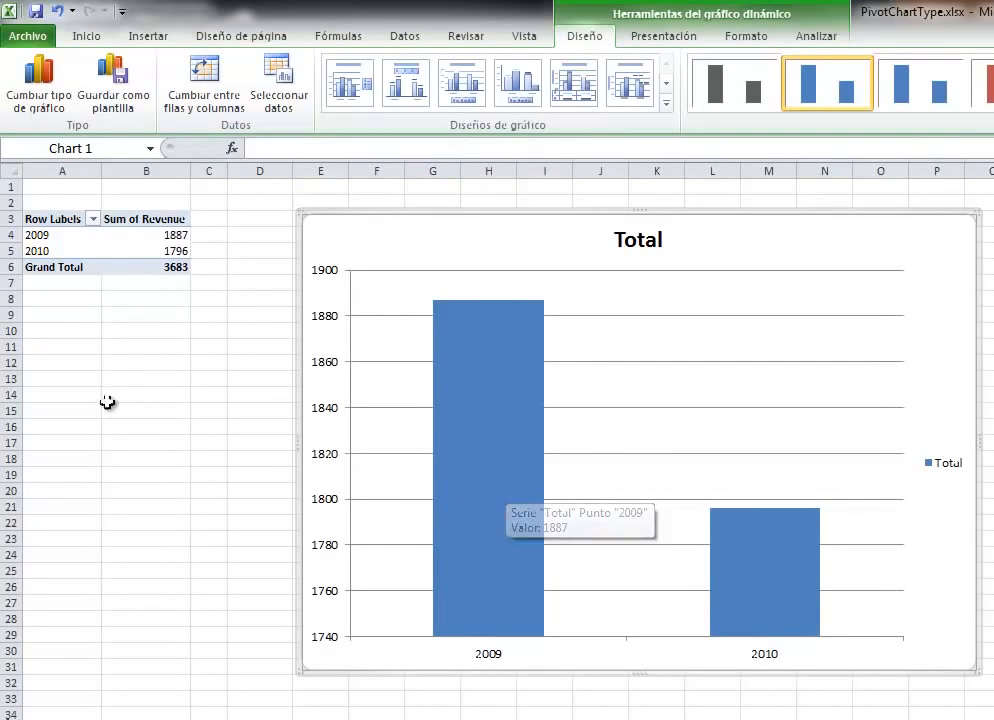
left_click(38, 95)
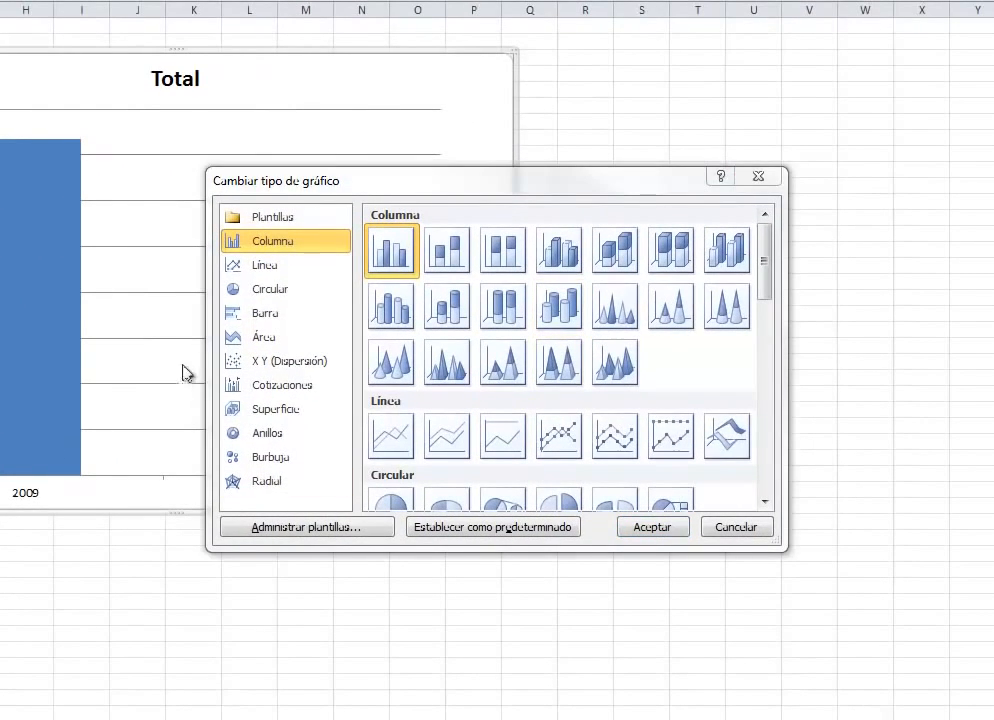
left_click(276, 267)
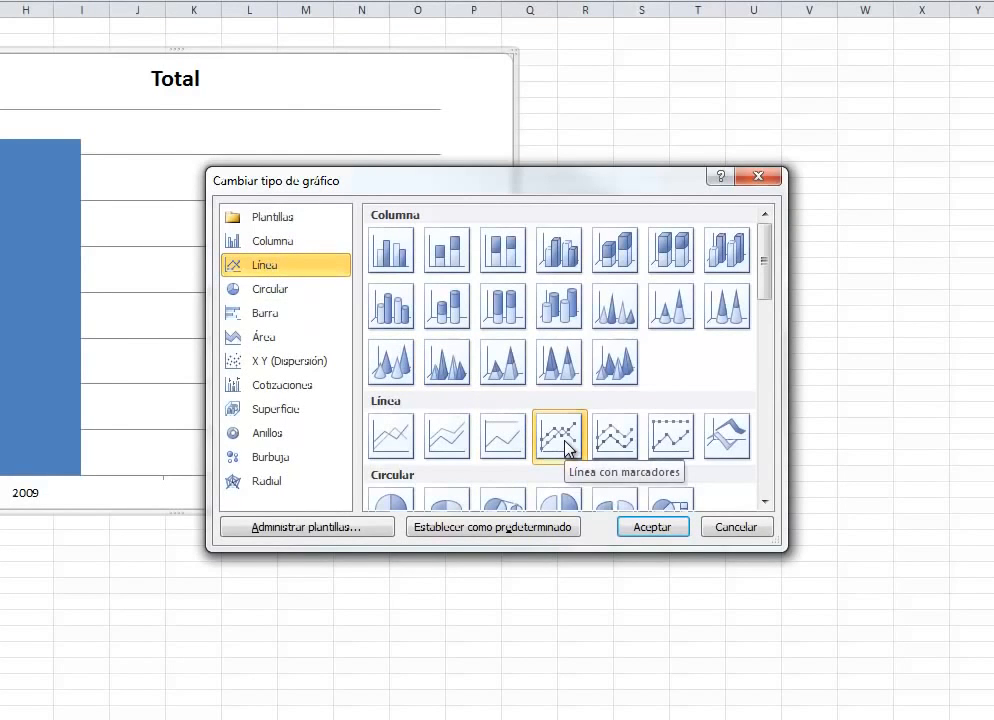
scroll(566, 448, "down", 3)
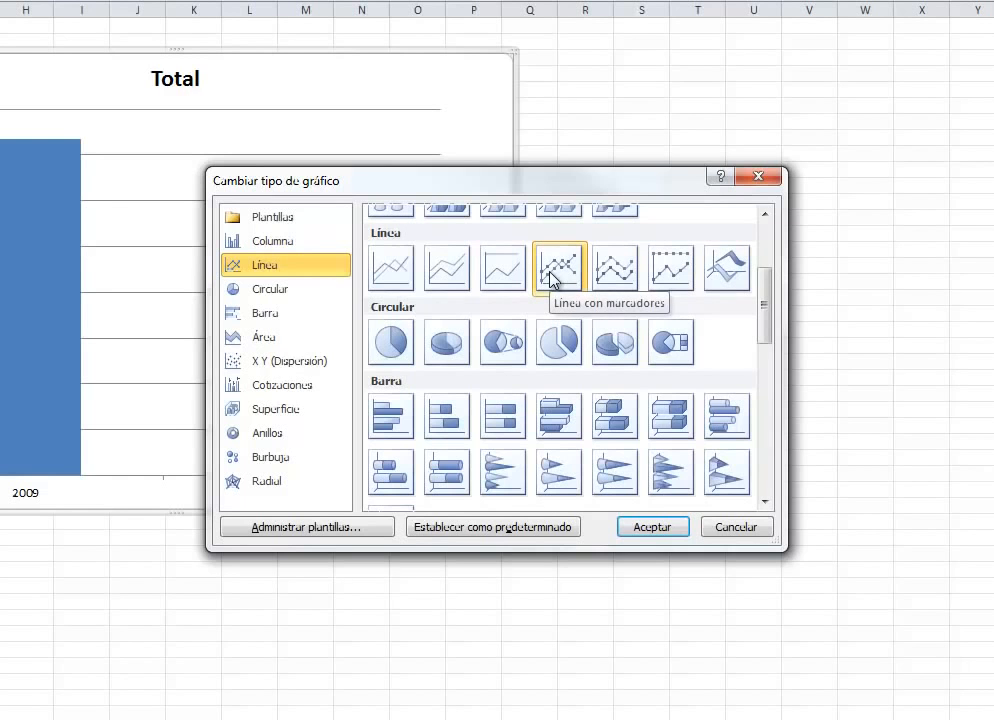
left_click(401, 279)
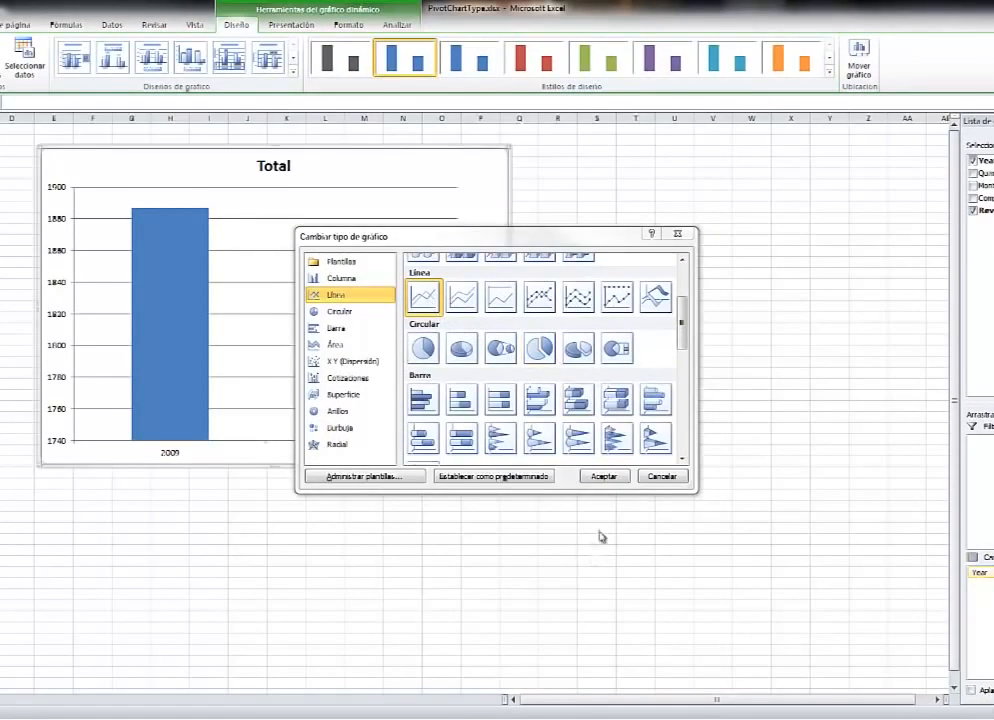
left_click(604, 476)
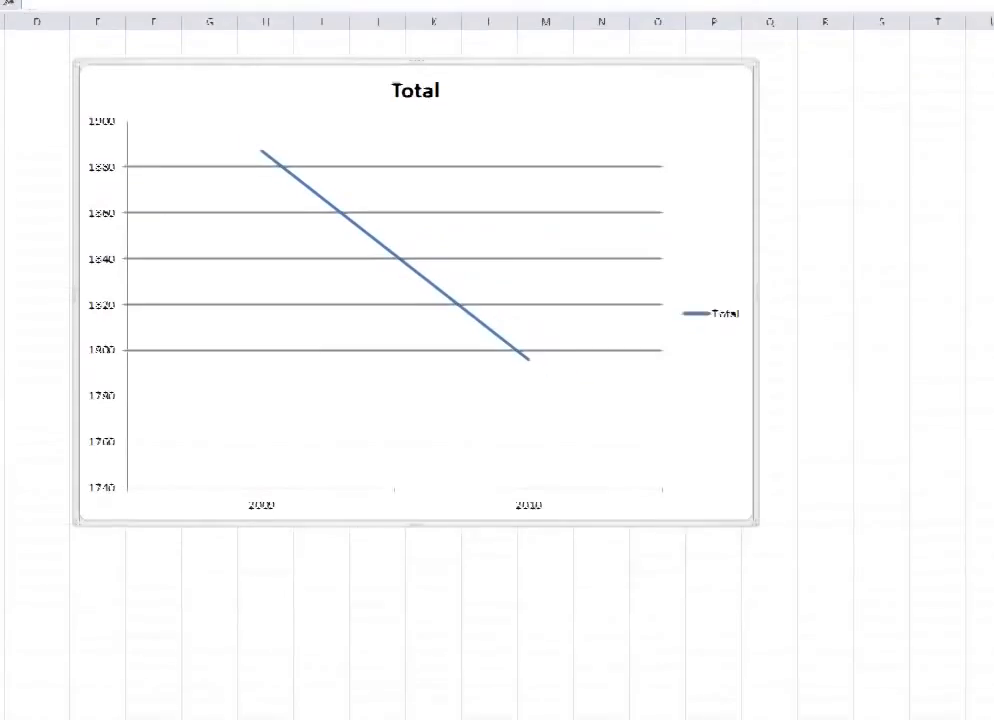
Change the line chart to the basic 2-D pie type
left_click(39, 84)
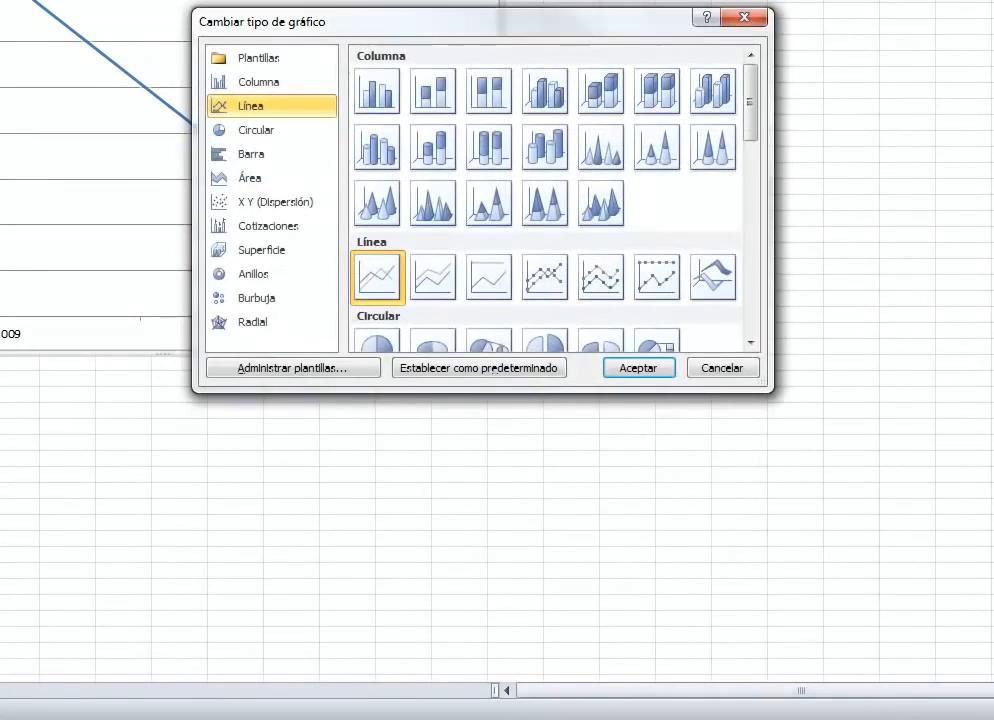
left_click(278, 132)
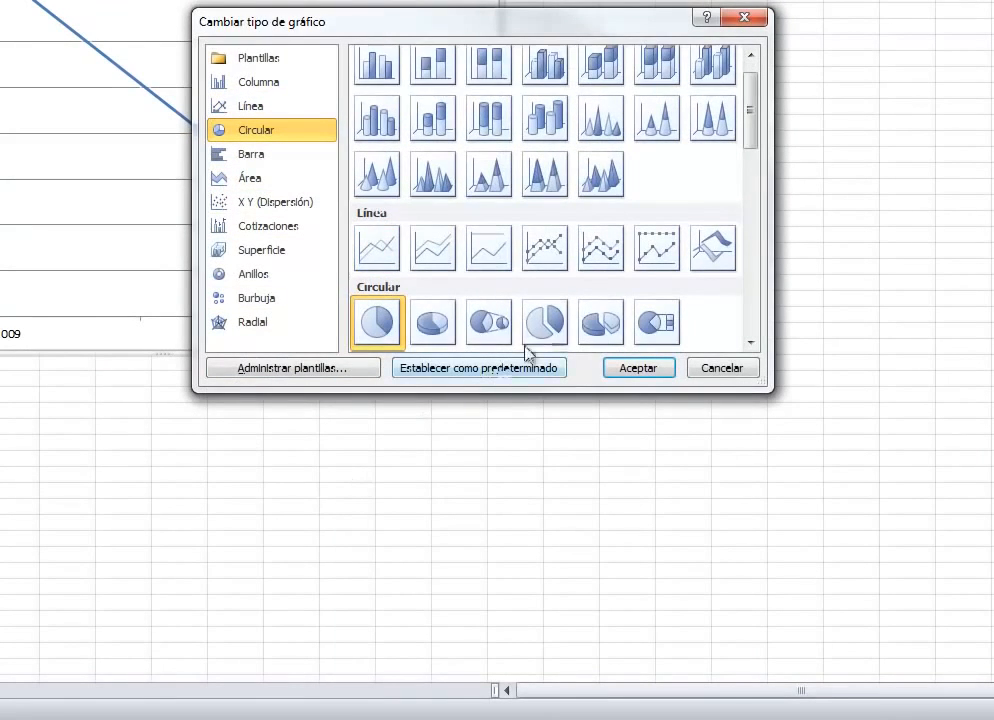
scroll(597, 302, "down", 2)
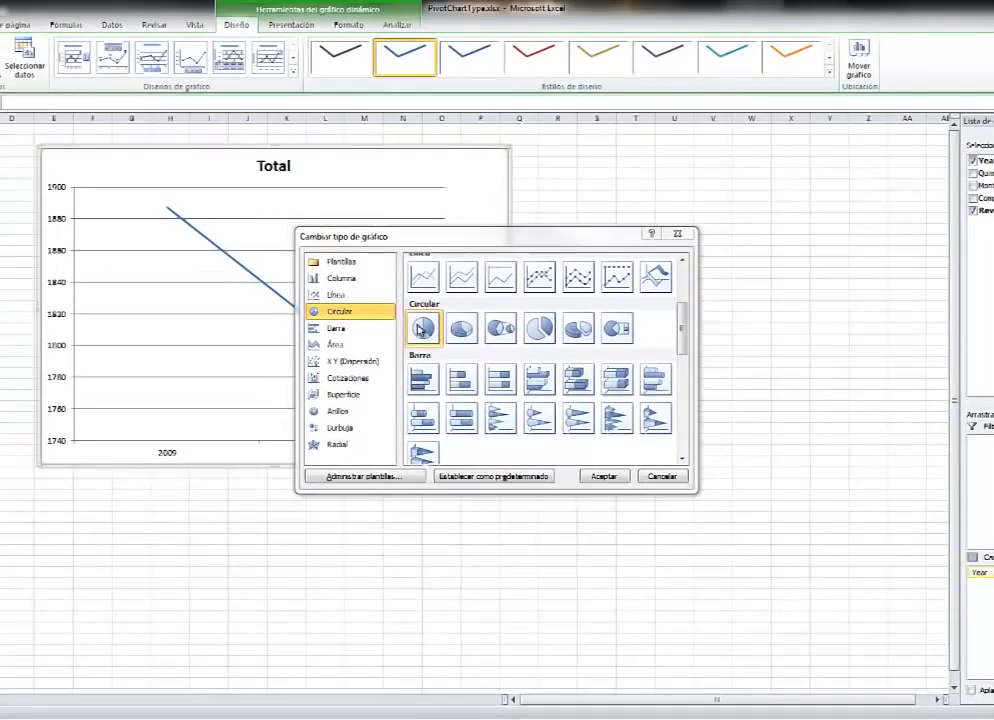
left_click(601, 476)
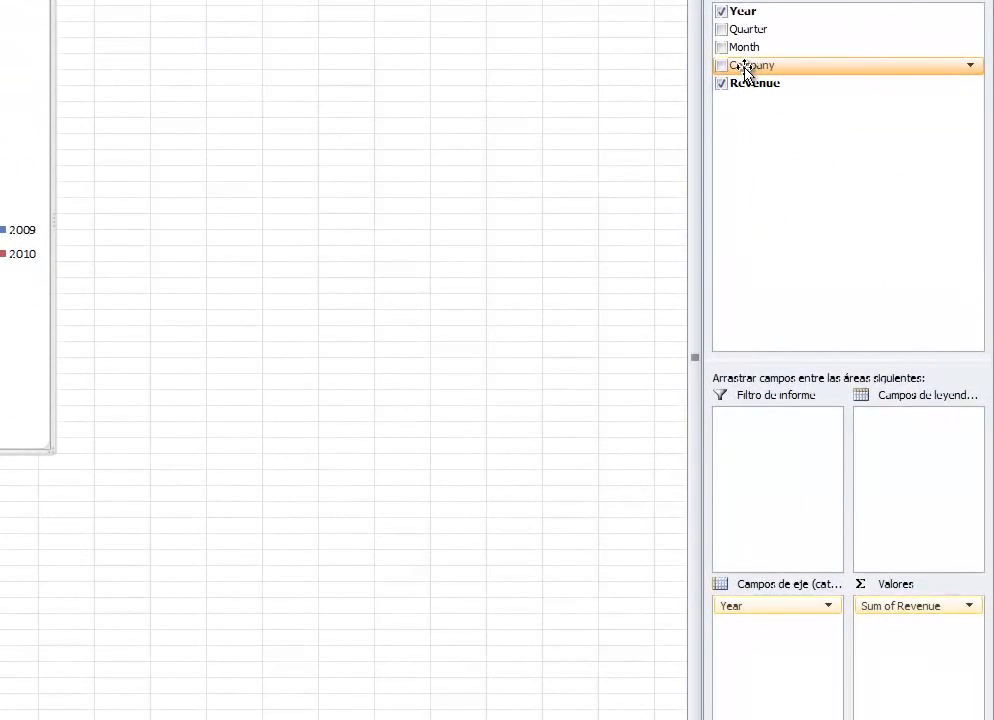
Add the Company field to the pivot chart's legend fields and move it to the axis fields below Year
left_click_drag(990, 198, 993, 216)
left_click_drag(822, 92, 926, 455)
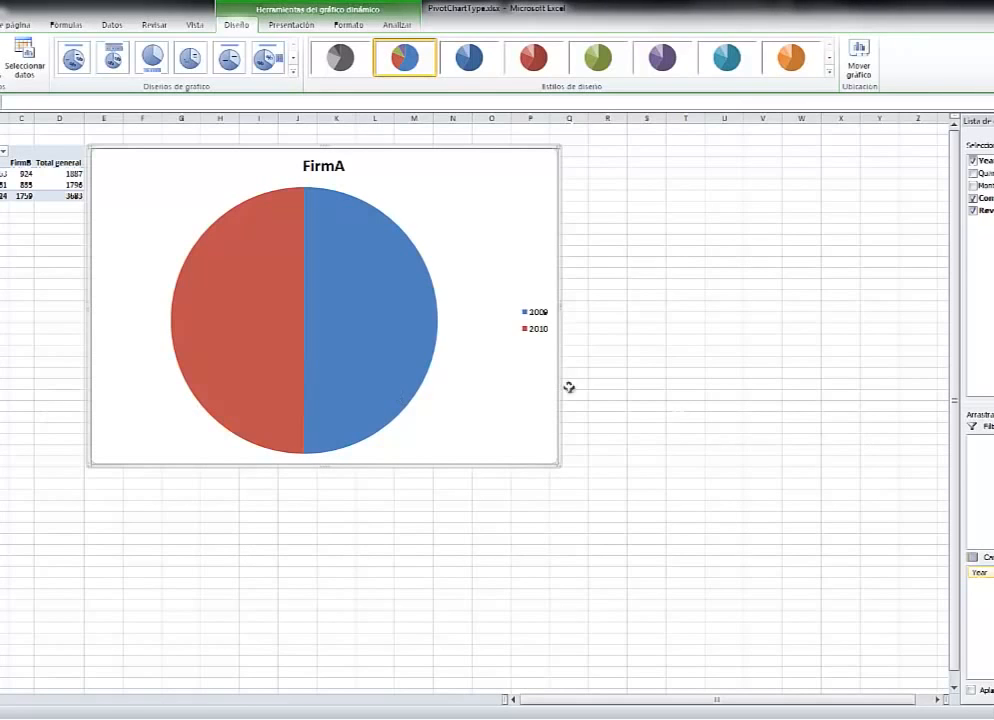
left_click_drag(992, 442, 985, 588)
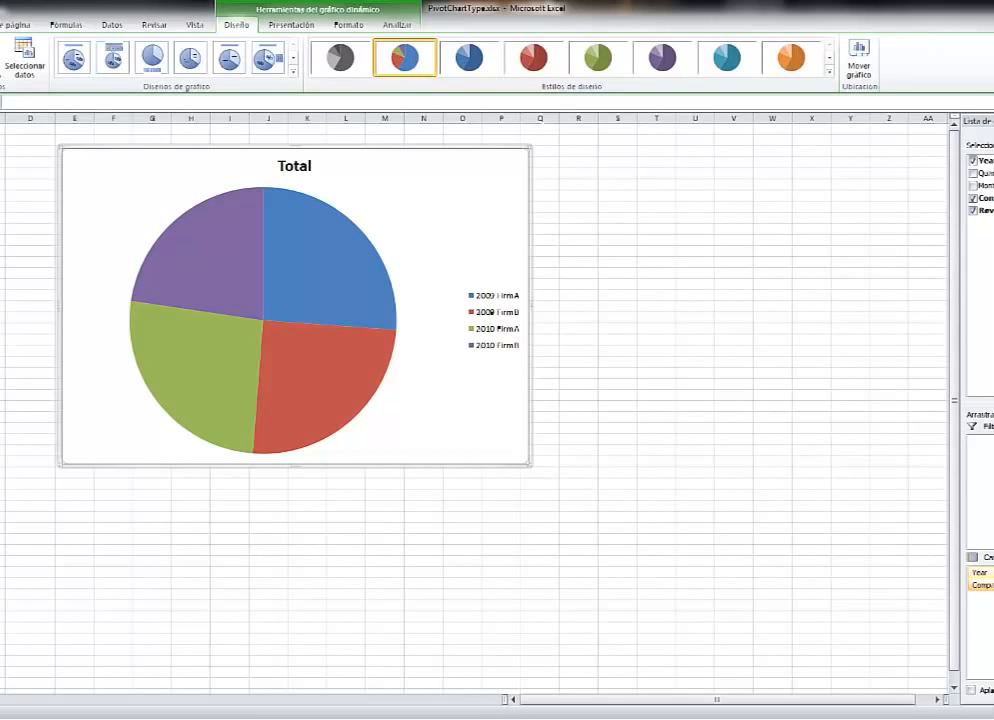
Remove the Company field from the pivot chart and change the pie to a clustered 2-D bar chart
left_click(972, 198)
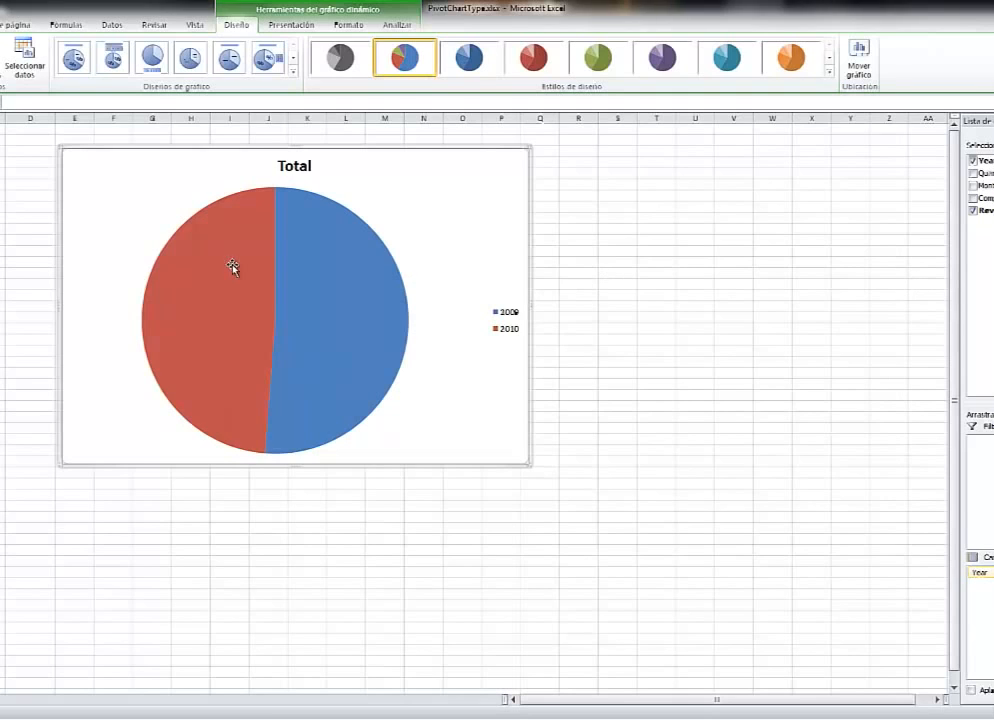
mouse_move(232, 267)
left_click(0, 58)
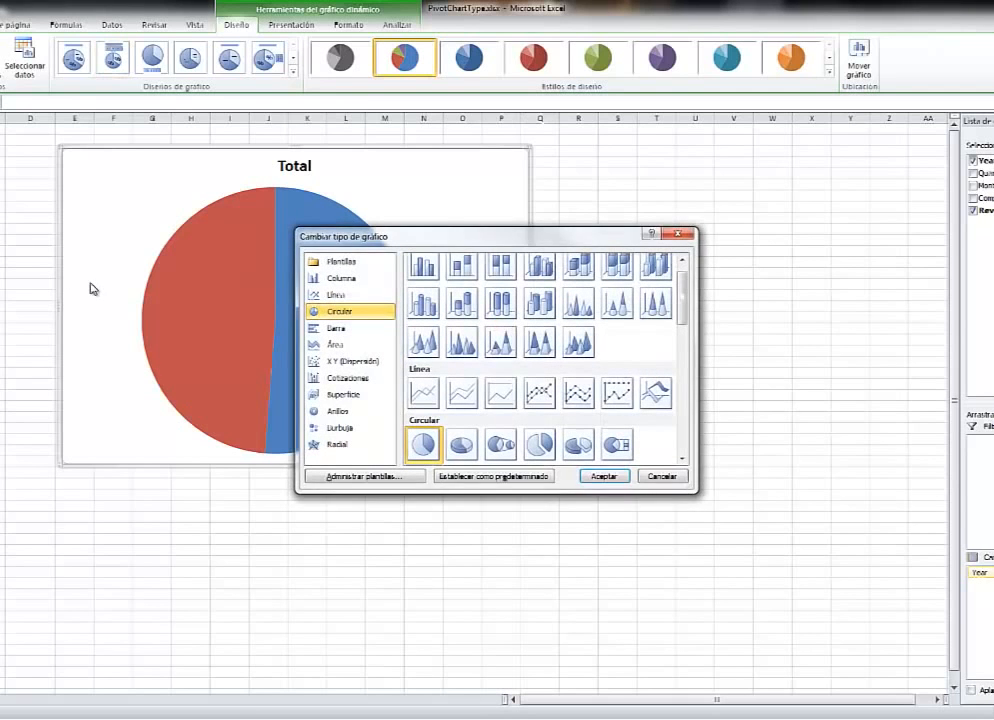
left_click(330, 328)
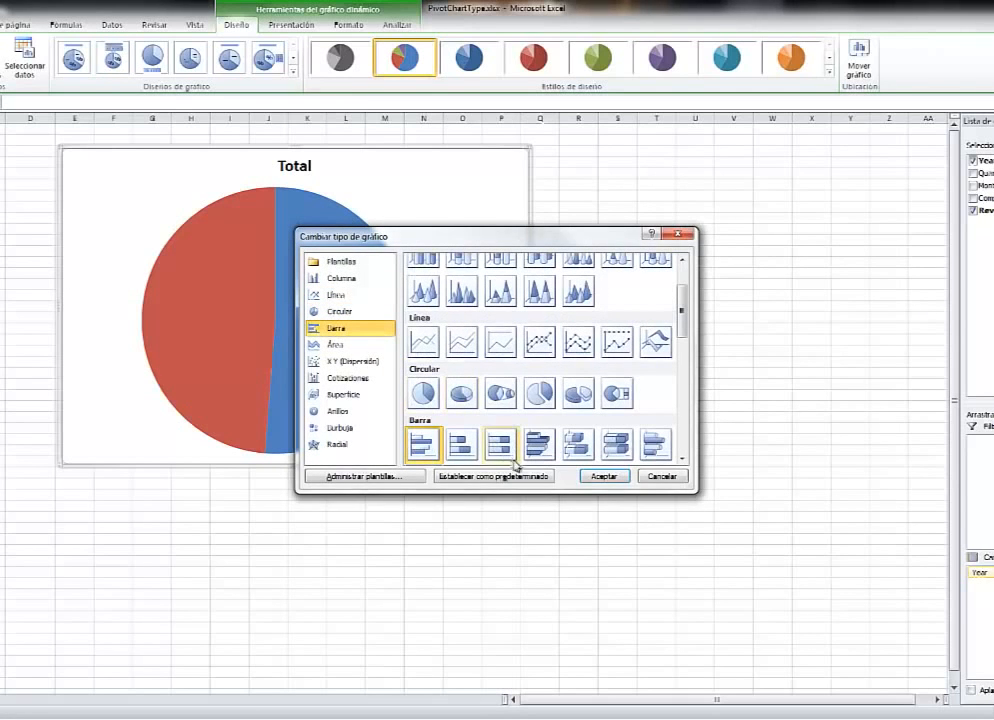
scroll(416, 436, "down", 3)
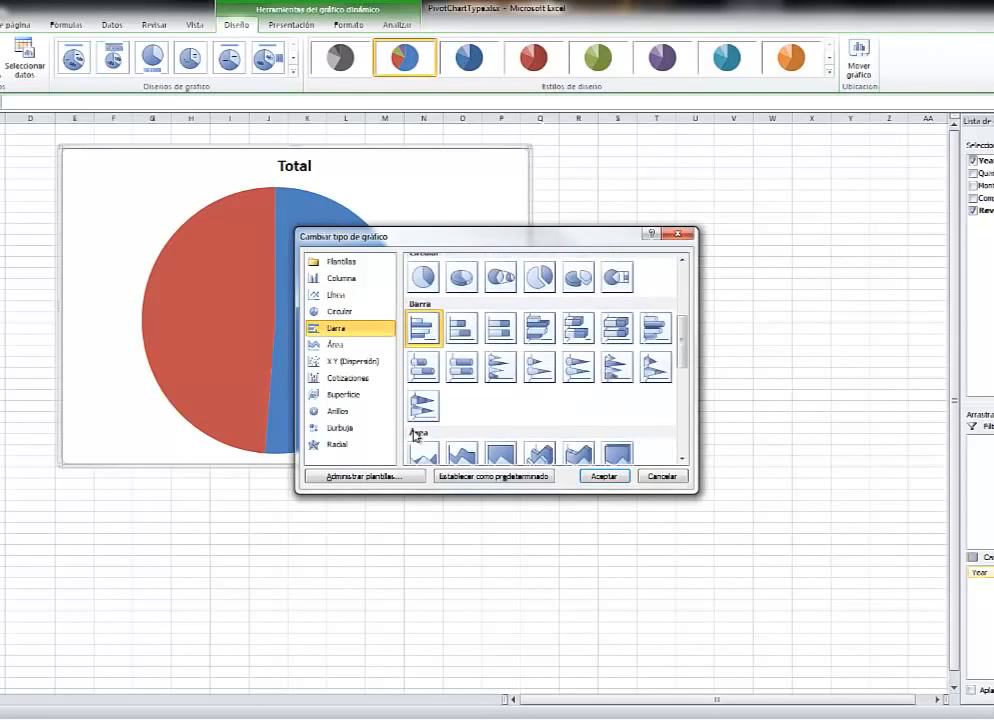
left_click(600, 477)
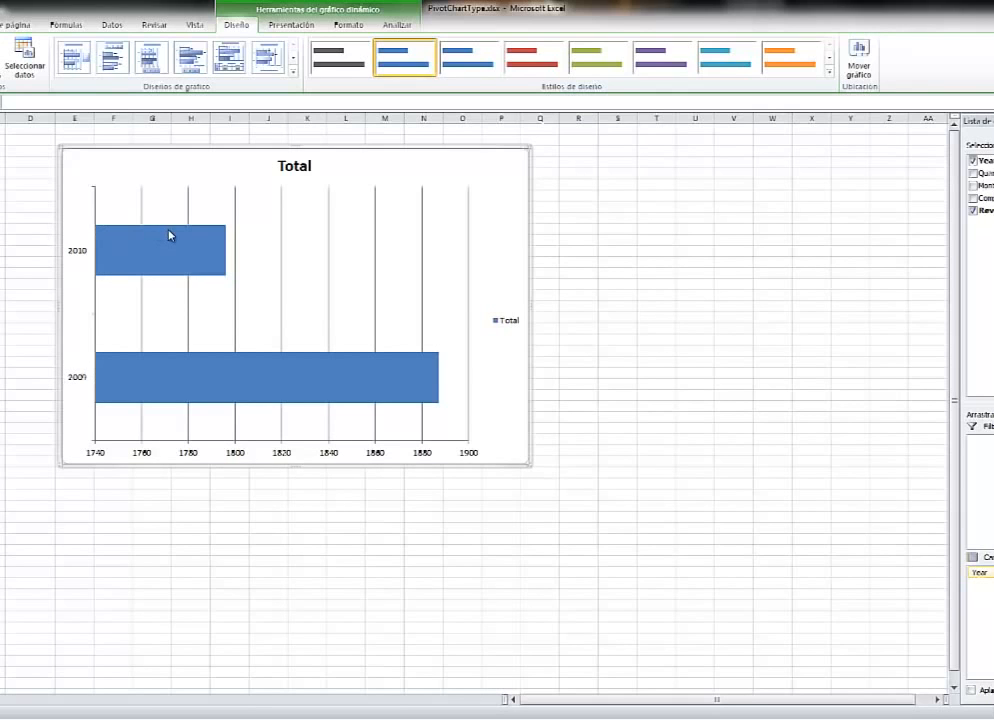
Move the bar chart about five rows down and slightly right, and change it to the basic 2-D area type
mouse_move(157, 243)
left_click(129, 372)
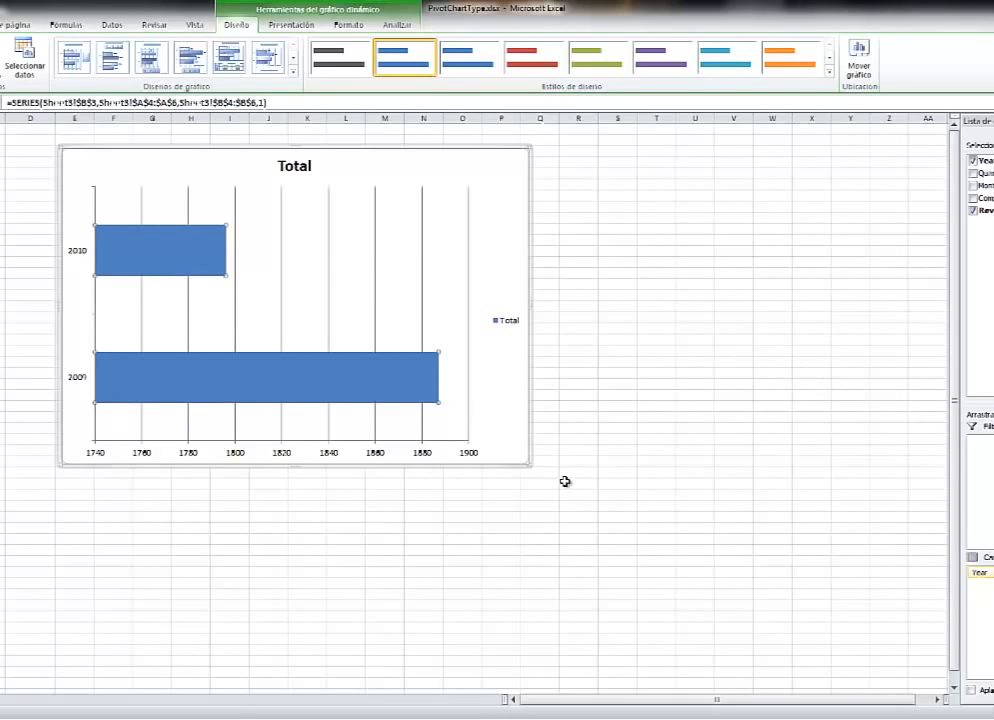
left_click_drag(523, 245, 552, 297)
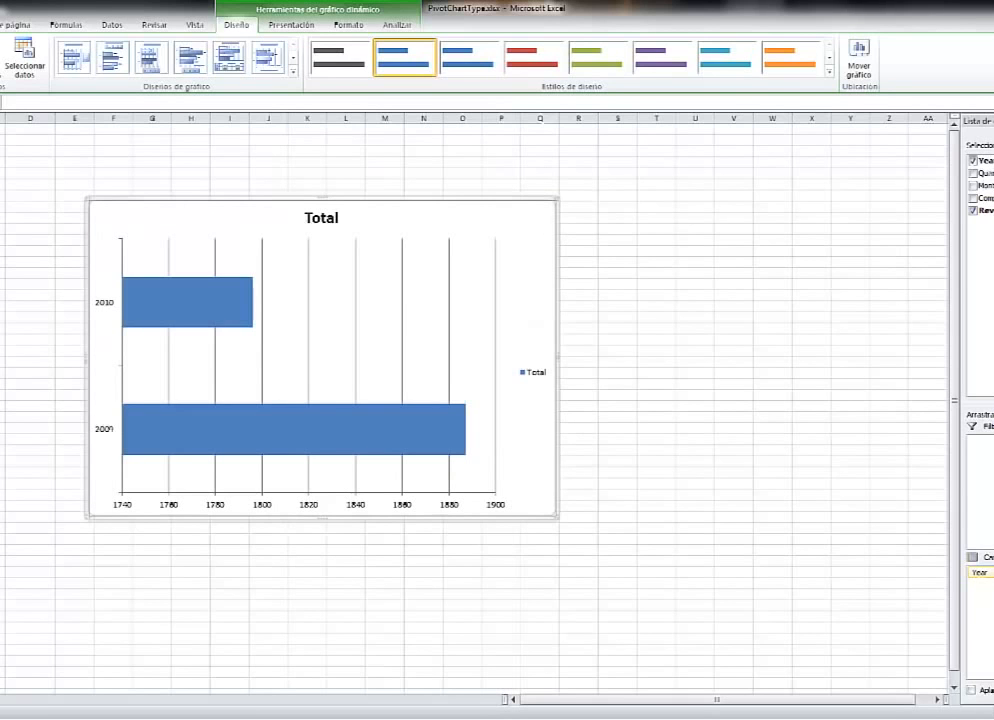
left_click(340, 344)
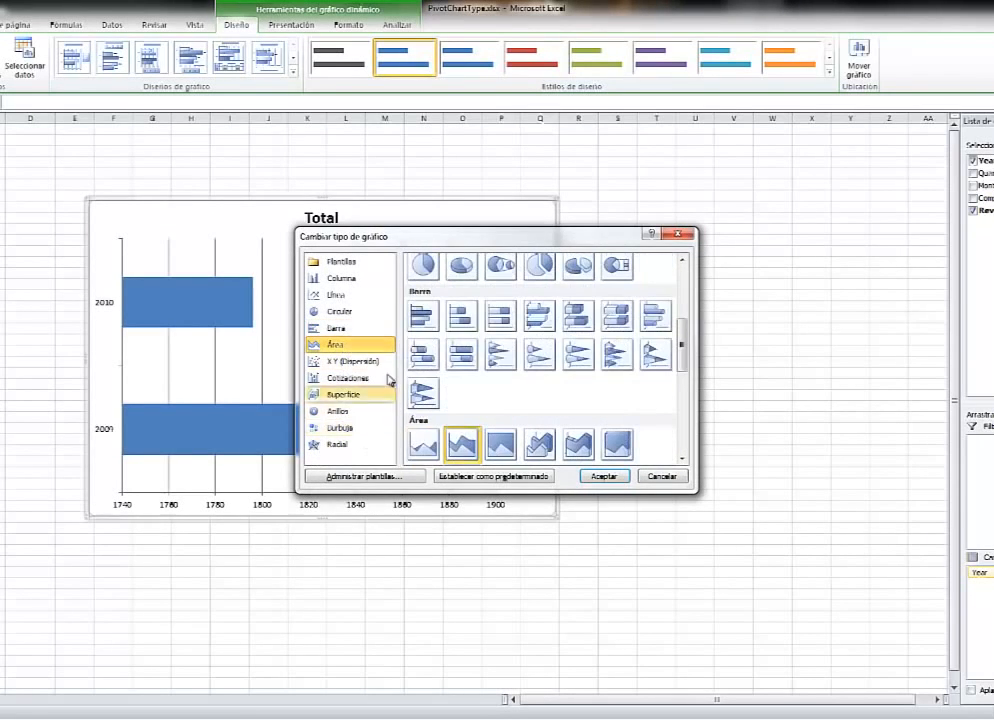
double_click(423, 443)
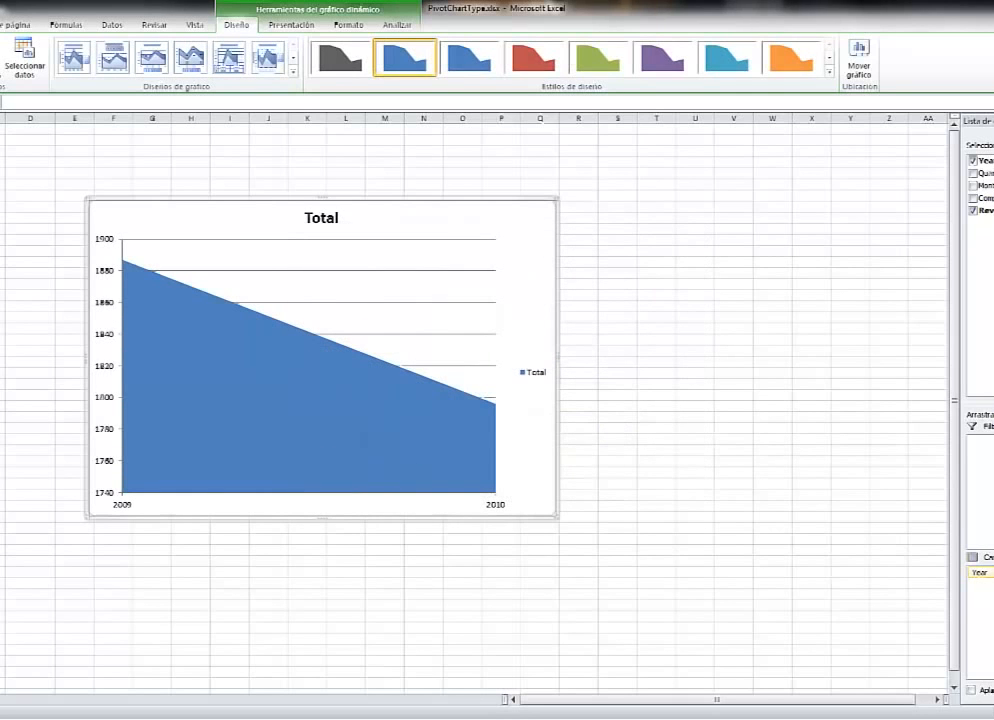
Try to change the area chart to the first surface (Superficie) type
left_click(2, 60)
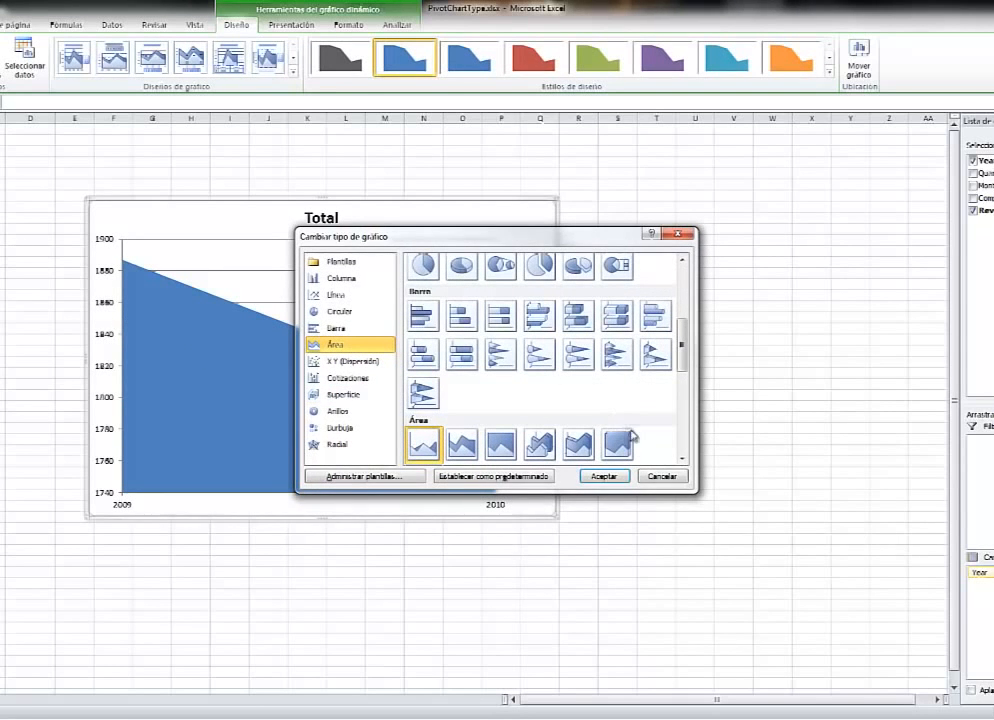
scroll(683, 459, "down", 3)
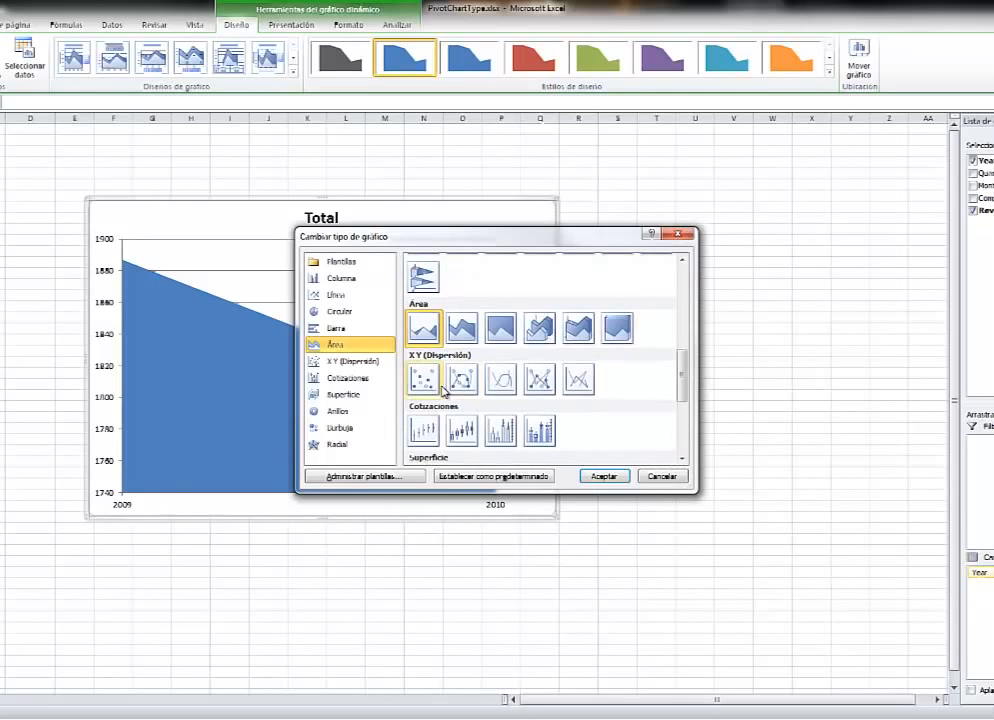
scroll(601, 379, "down", 3)
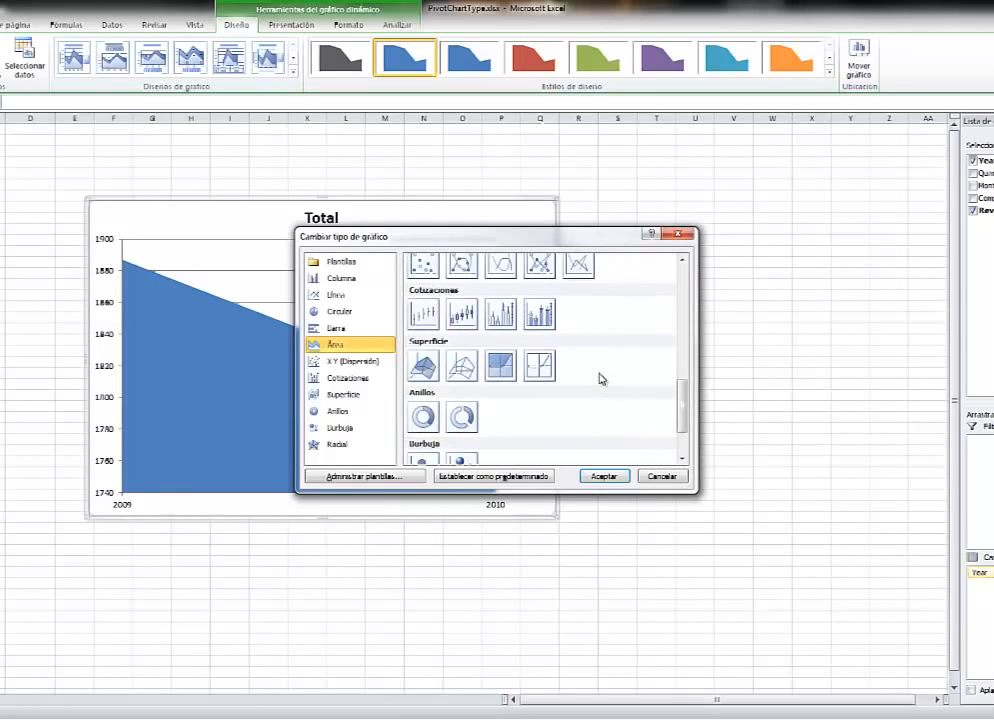
left_click(424, 370)
double_click(424, 375)
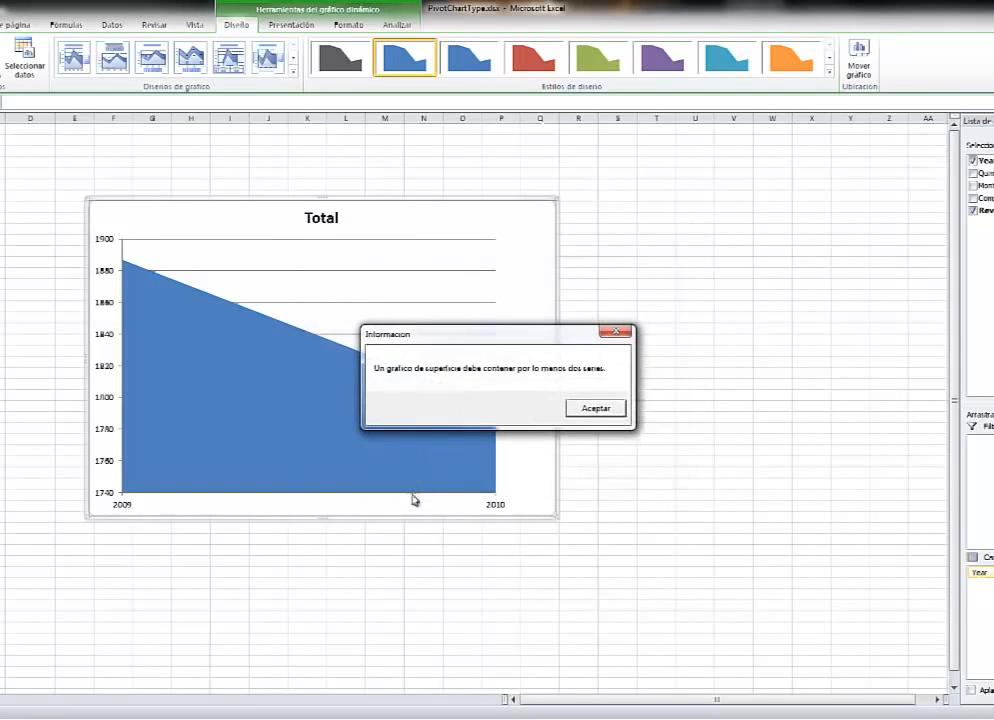
left_click(598, 413)
Try to change the area chart to the first stock (Cotizaciones) type
scroll(435, 430, "down", 3)
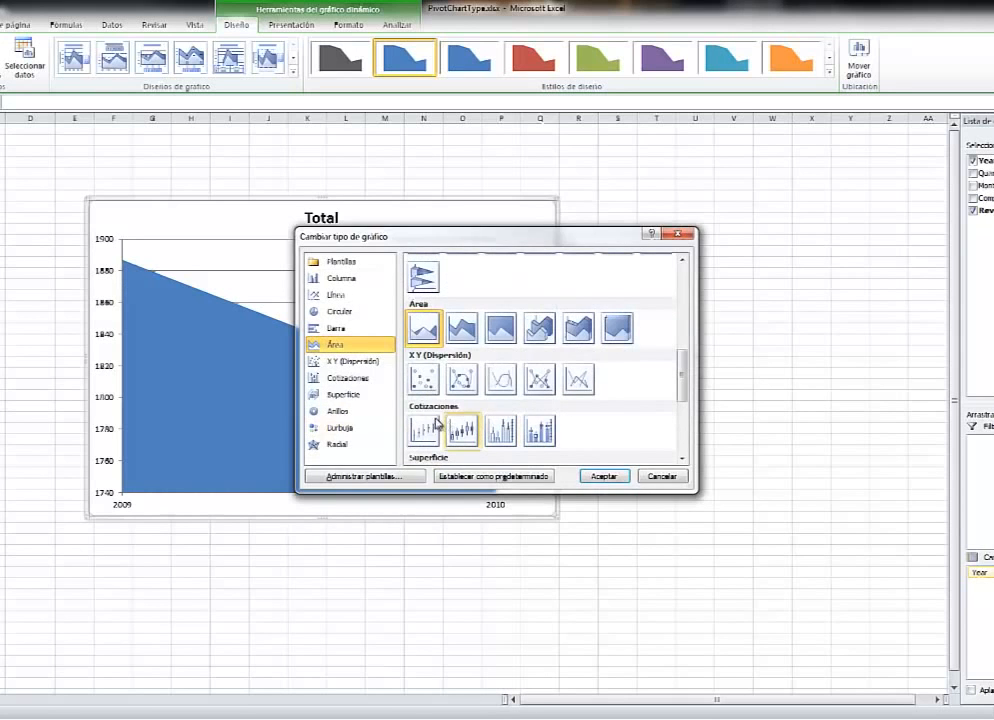
left_click(428, 428)
double_click(428, 428)
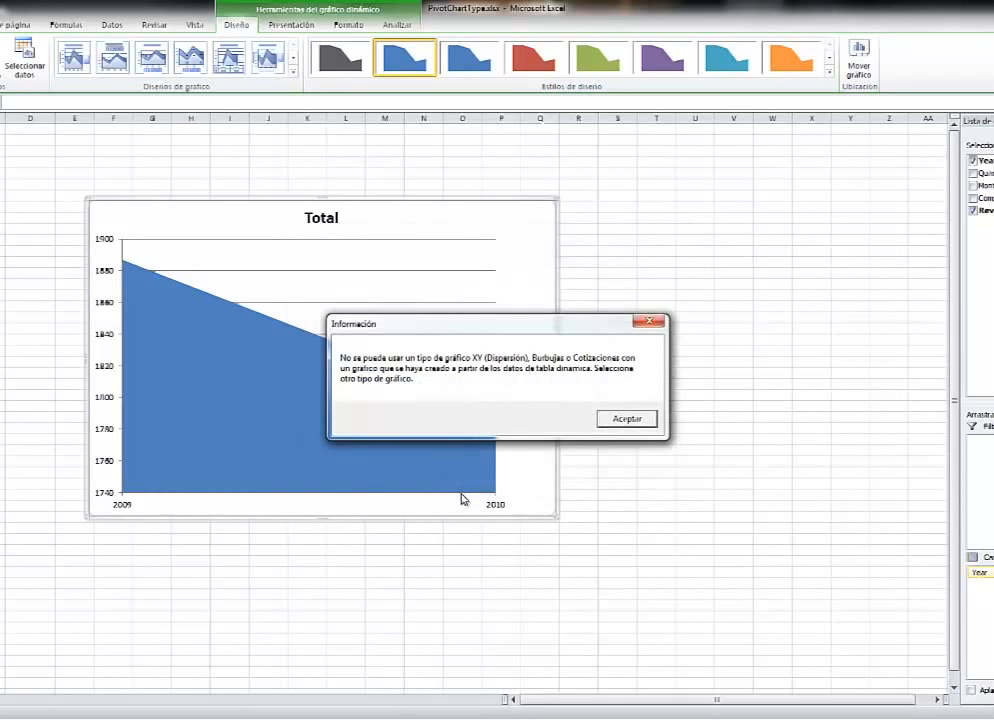
Try to change the area chart to the first XY scatter (Dispersión) type
left_click(623, 422)
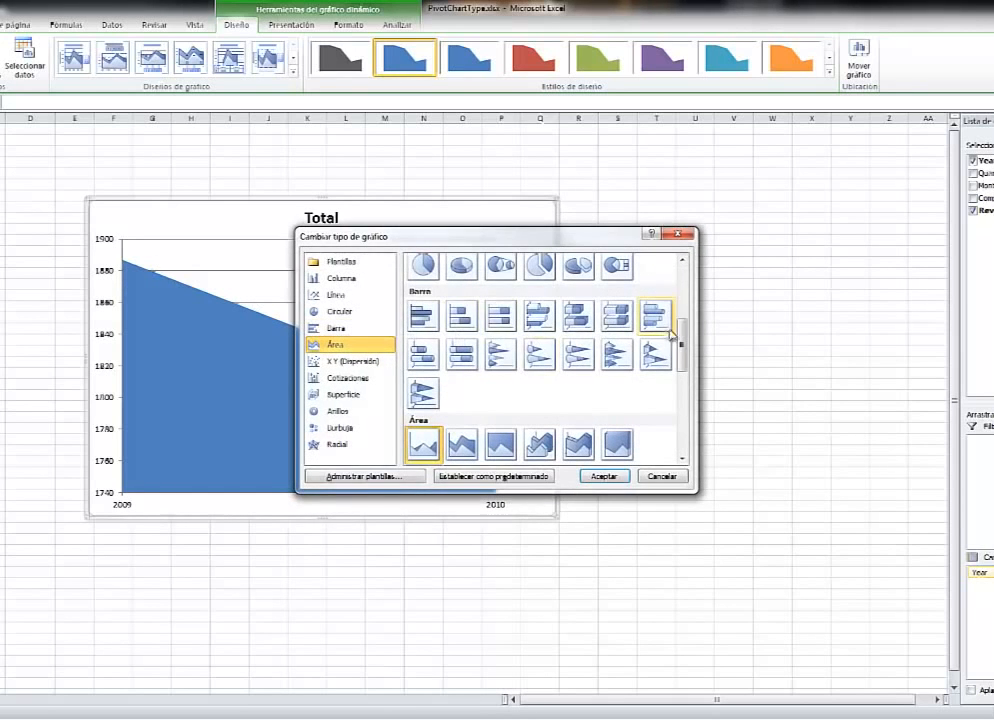
left_click_drag(683, 326, 685, 357)
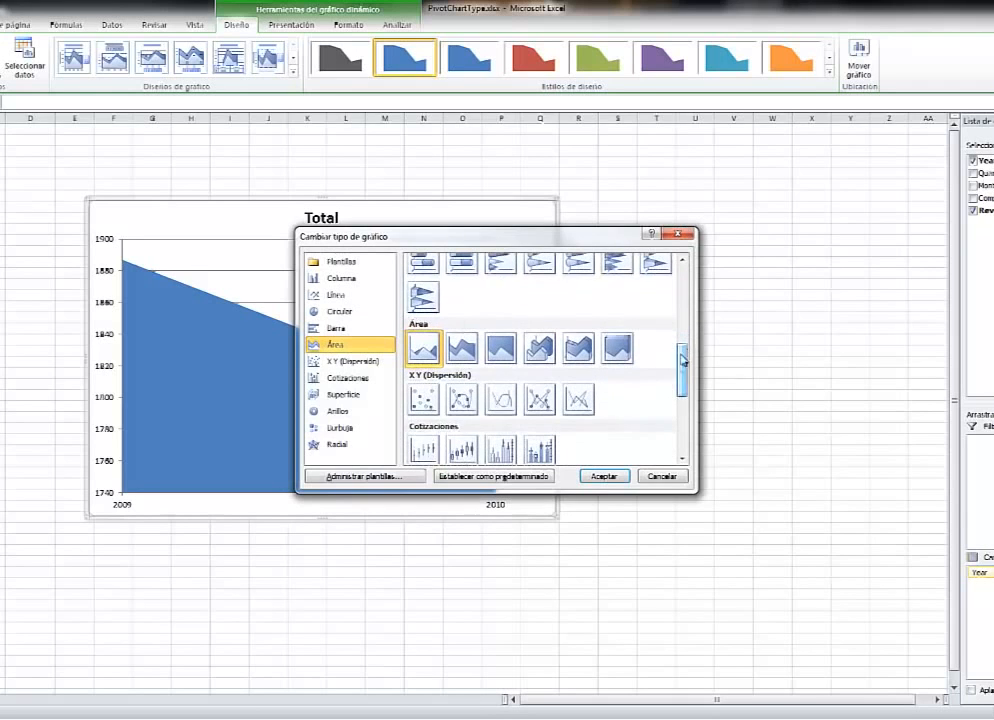
double_click(419, 405)
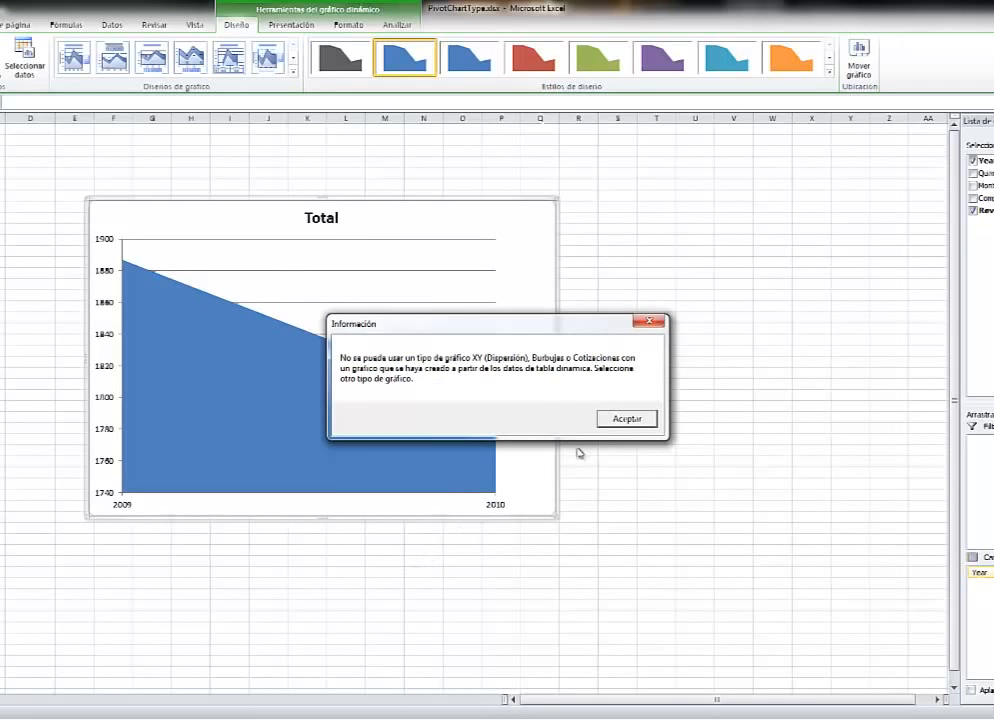
left_click(627, 419)
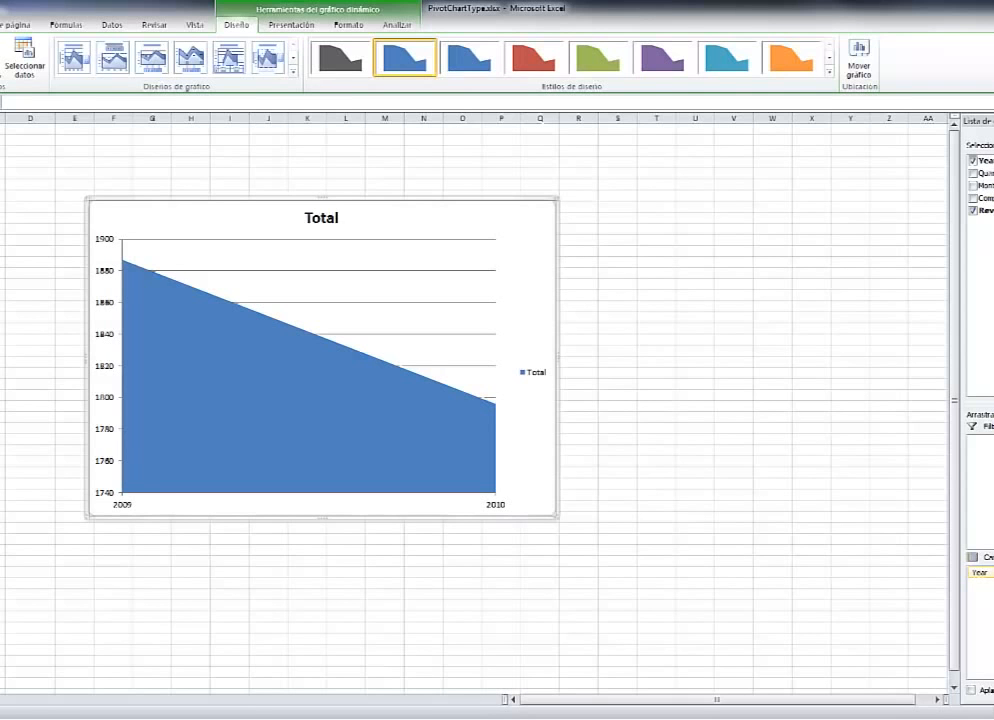
Add a linear trendline to the FirmA line chart in the PCTrendline workbook
mouse_move(38, 717)
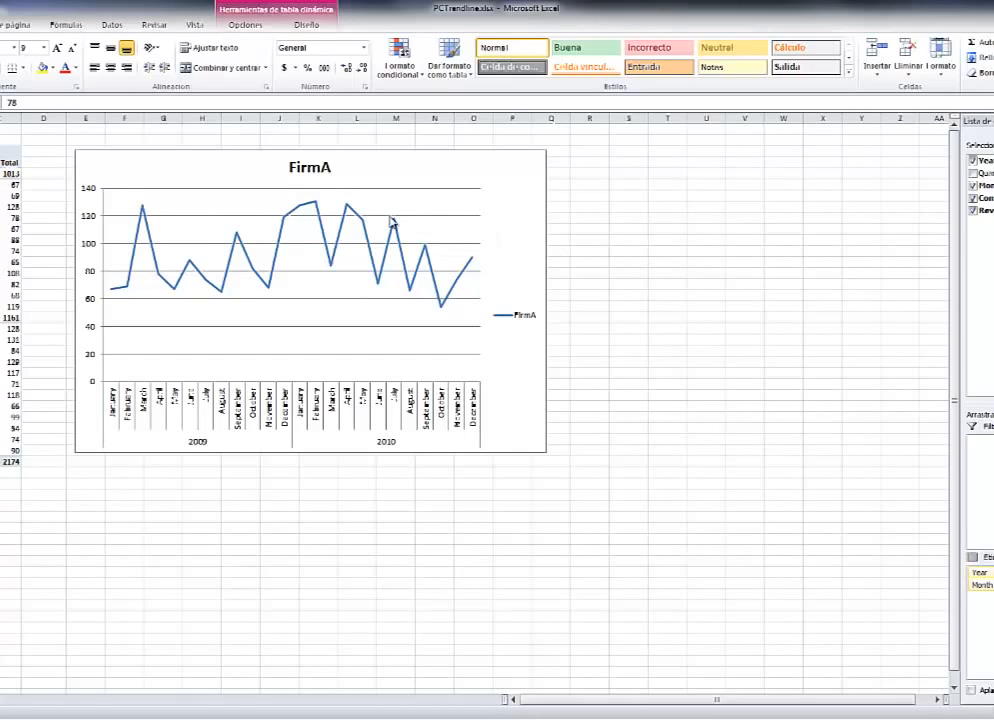
left_click(427, 165)
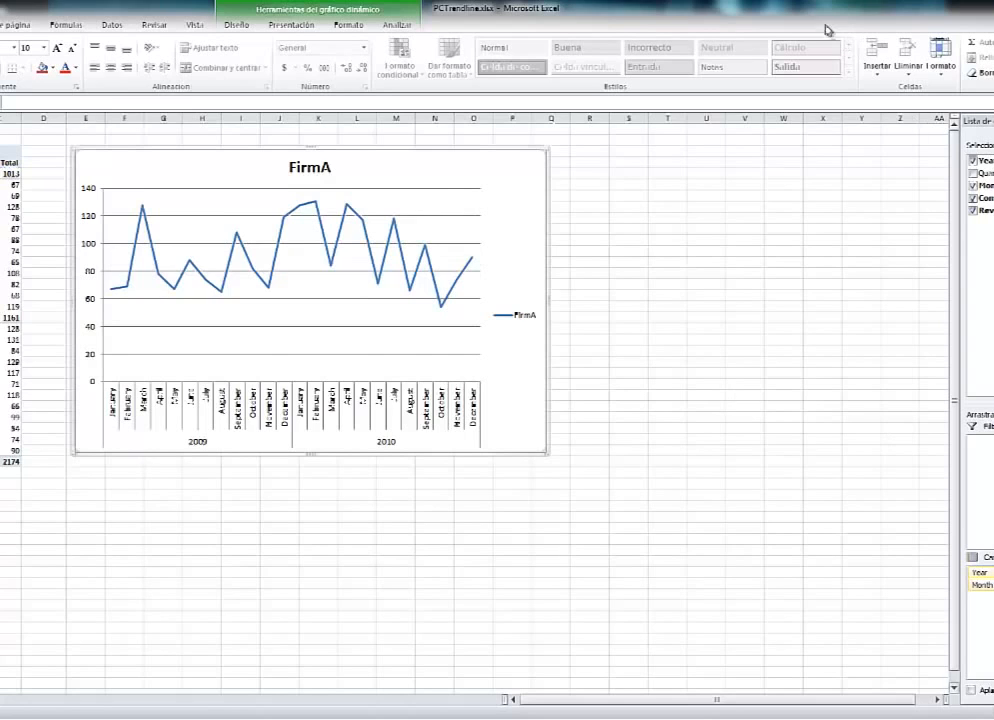
left_click(293, 26)
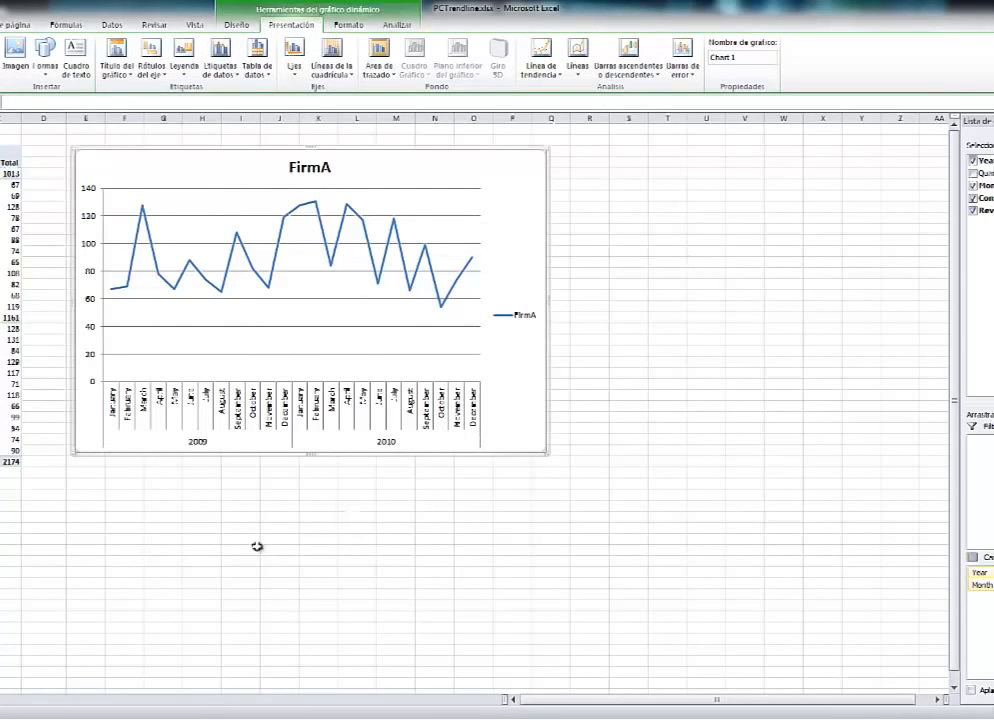
left_click(557, 78)
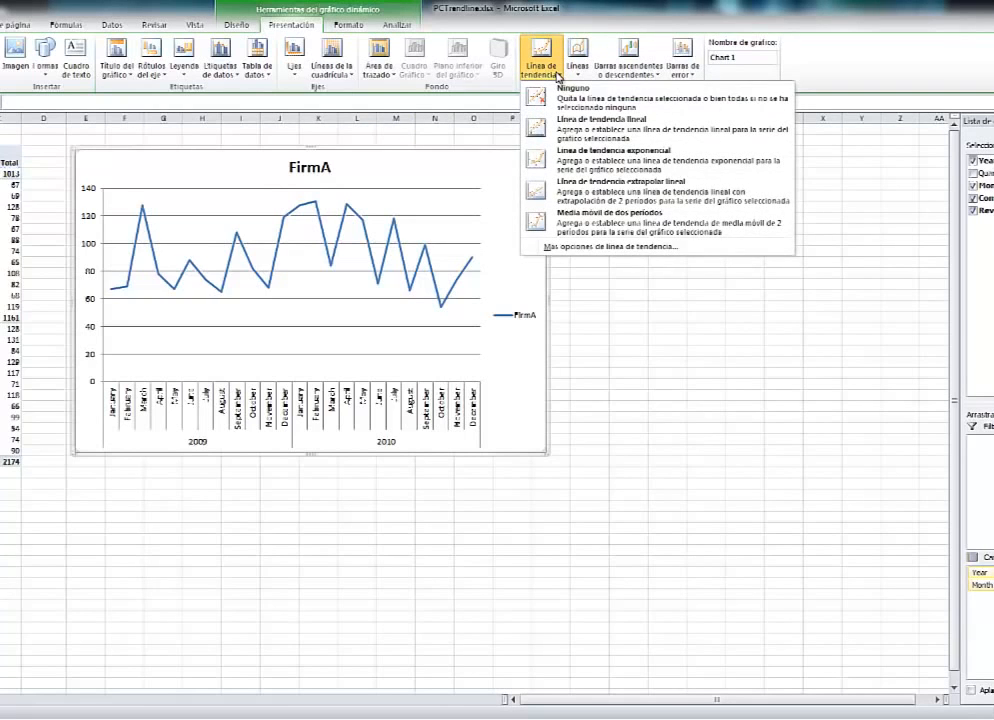
left_click(557, 78)
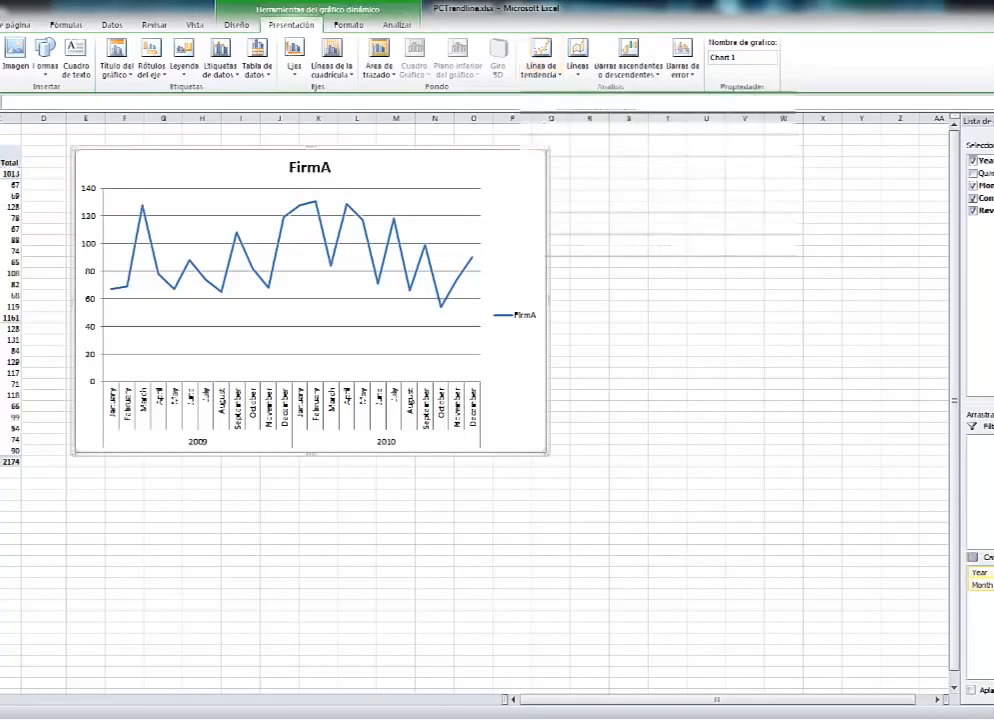
left_click(555, 78)
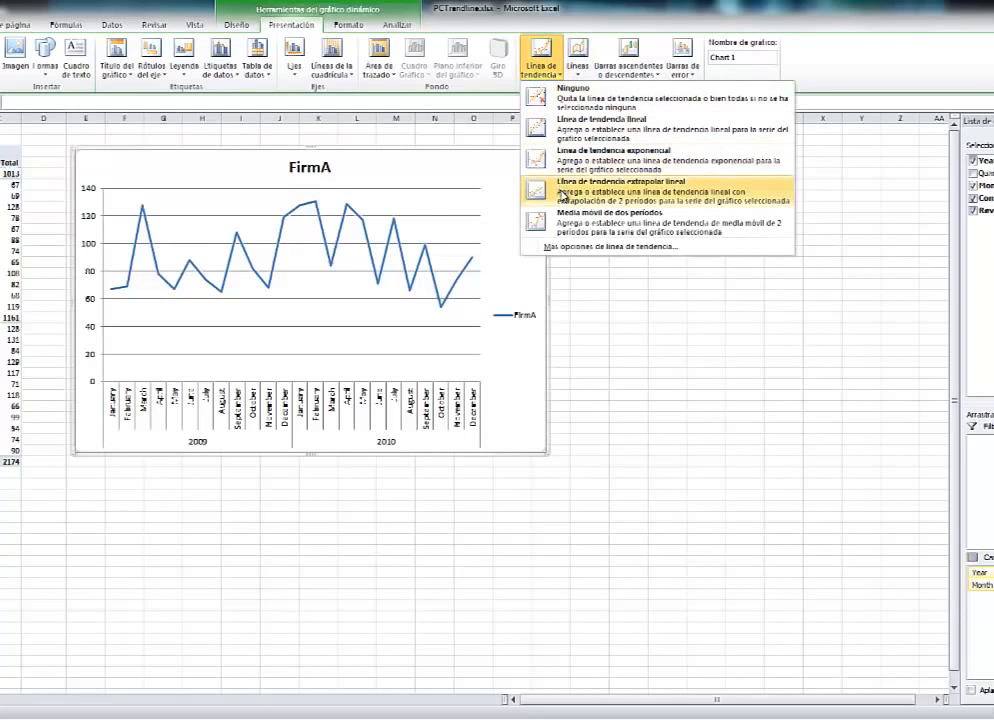
left_click(832, 24)
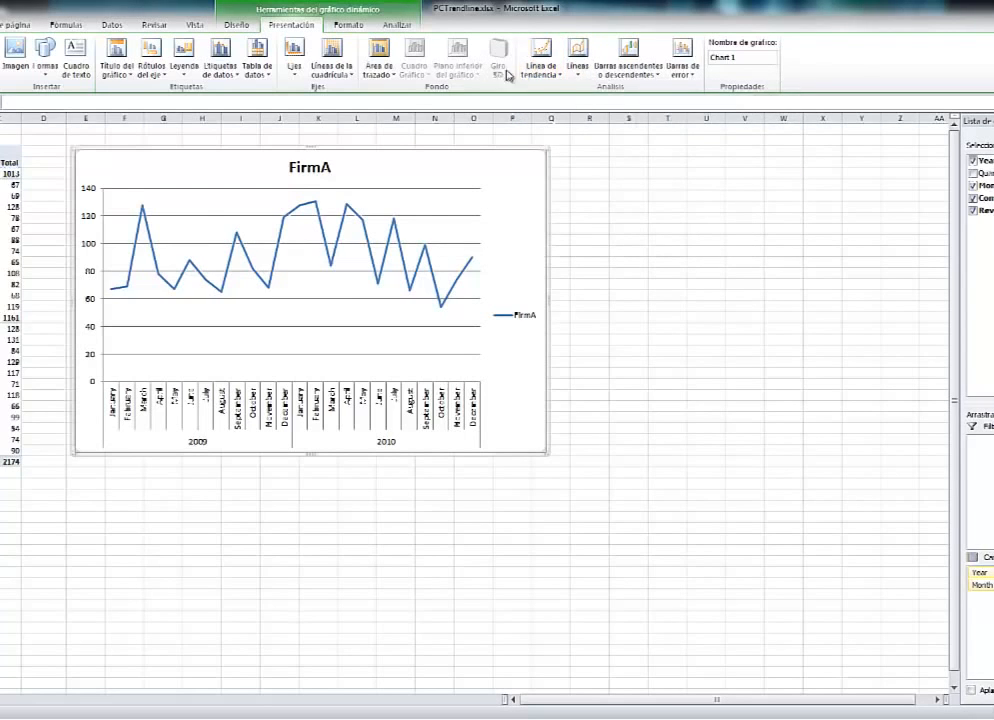
left_click(543, 73)
left_click(562, 136)
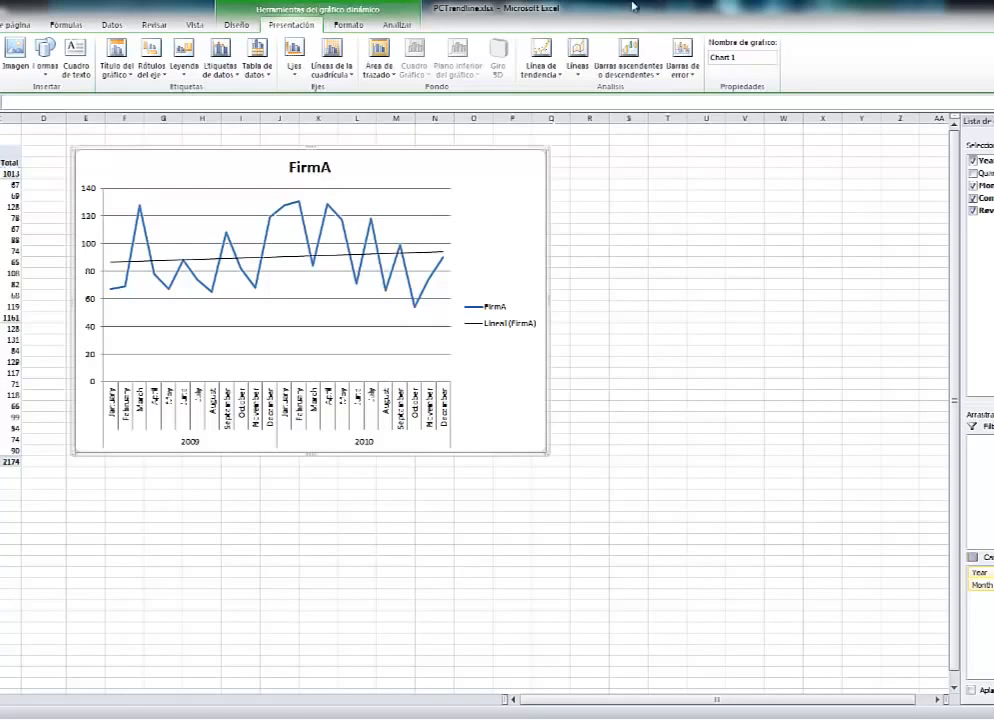
Add a second linear trendline to the FirmA series
left_click(540, 58)
left_click(592, 131)
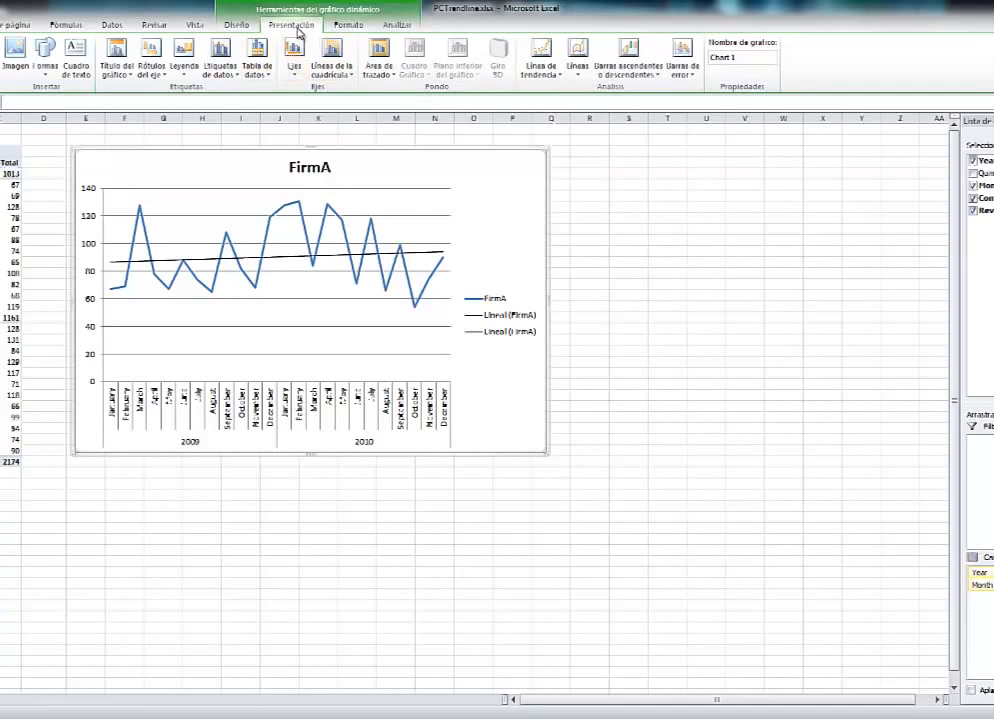
left_click(541, 72)
left_click(542, 75)
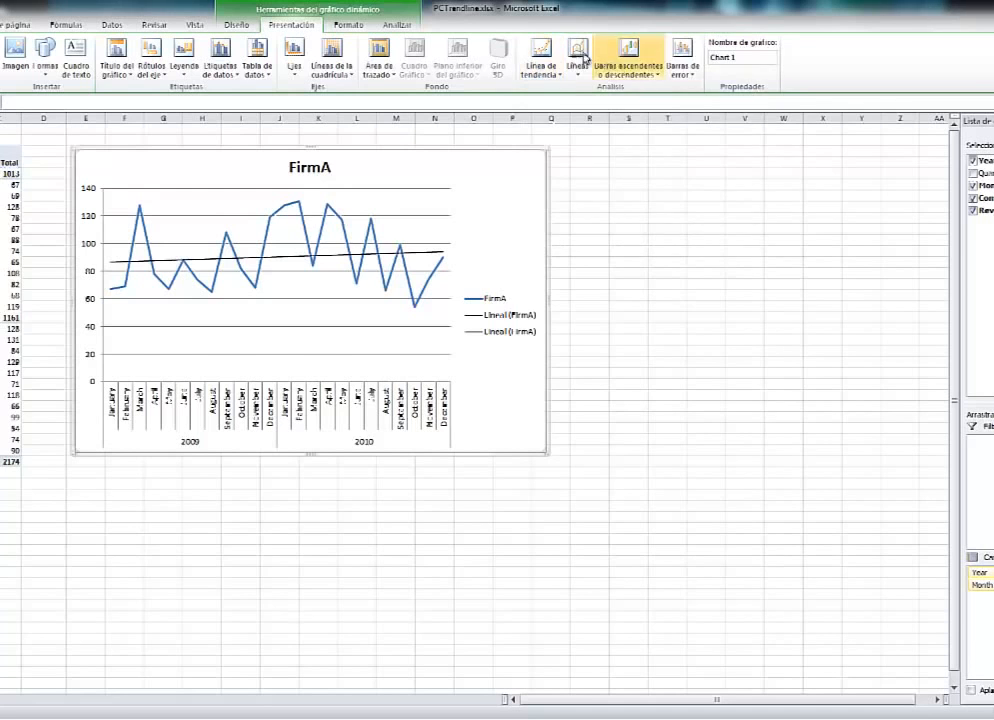
Add another linear trendline to the FirmA series through the detailed trendline options, extrapolated 4.0 periods forward
left_click(541, 72)
left_click(600, 246)
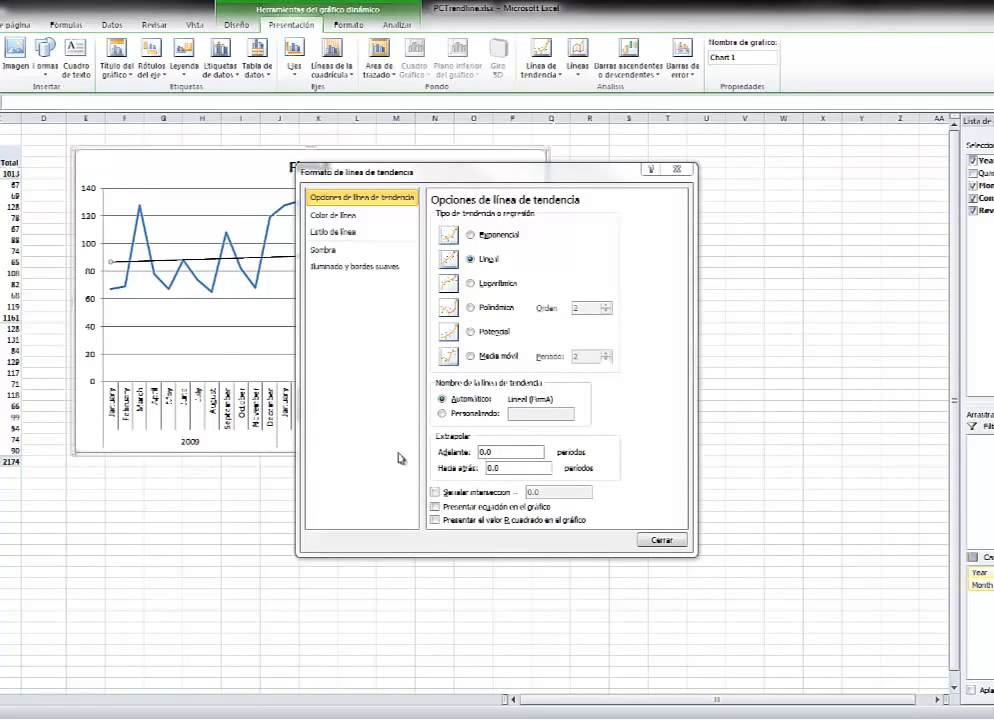
left_click(485, 452)
key("BackSpace")
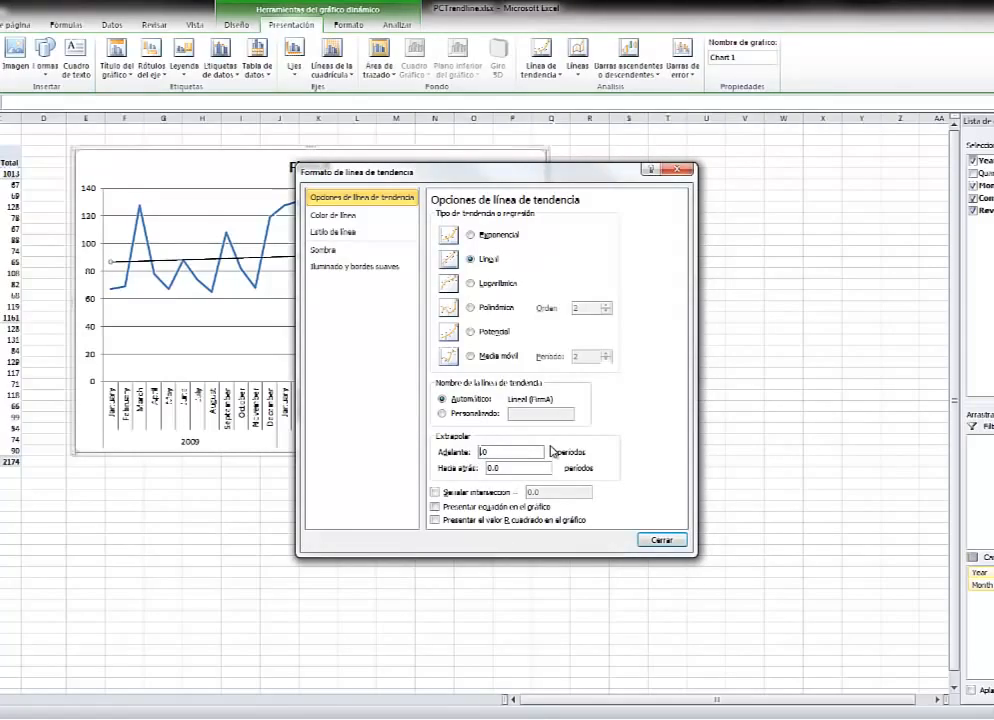
type("4.")
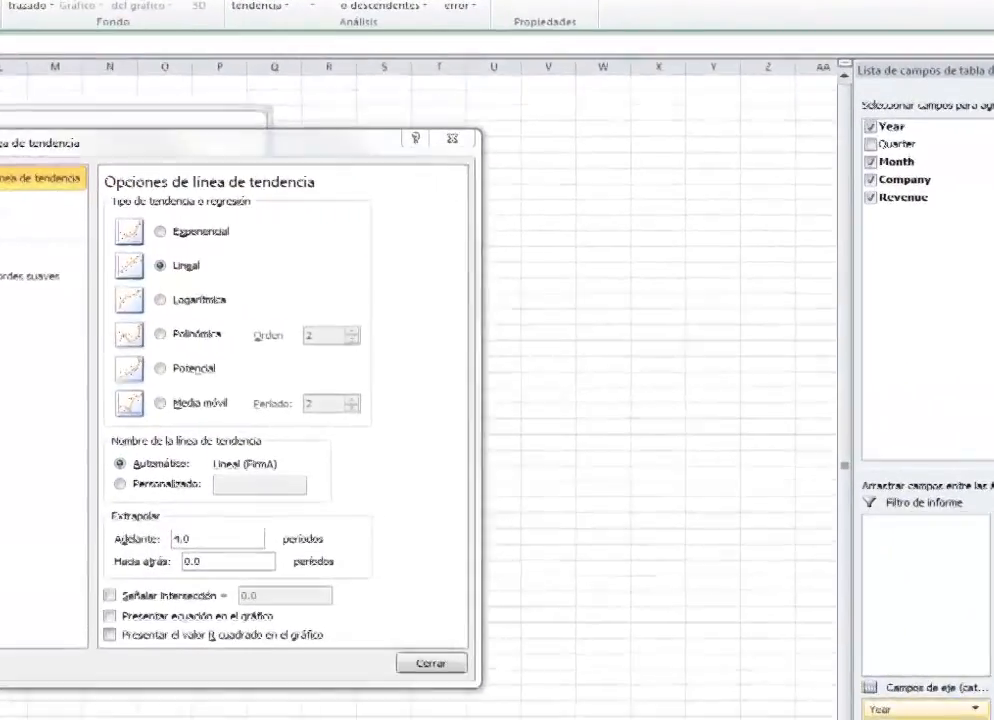
left_click_drag(531, 105, 770, 91)
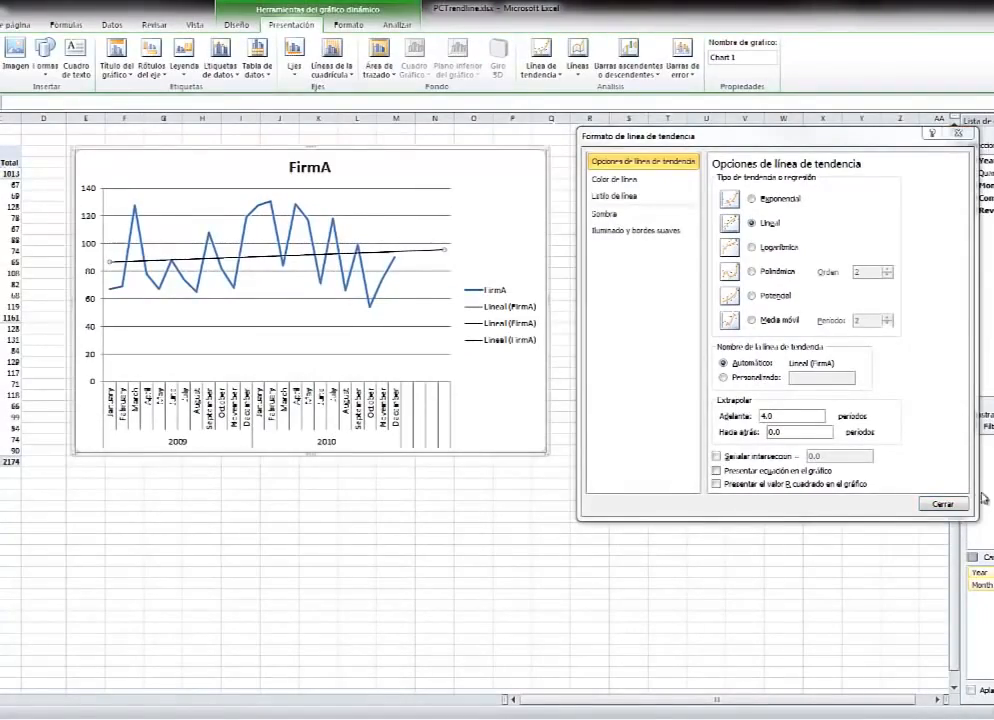
left_click(950, 505)
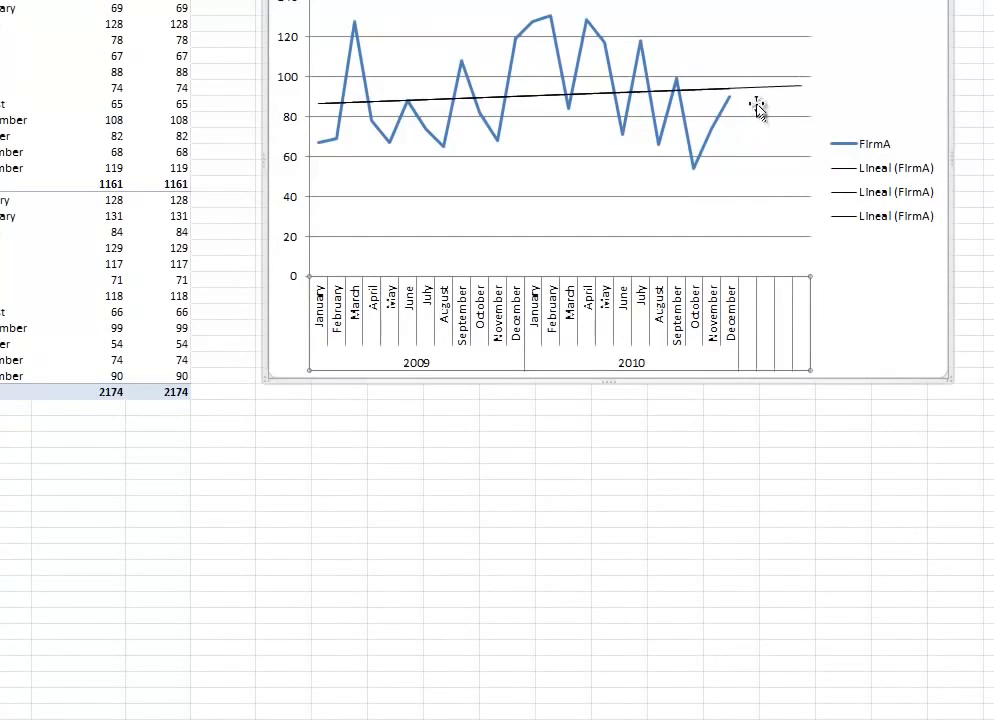
left_click(753, 96)
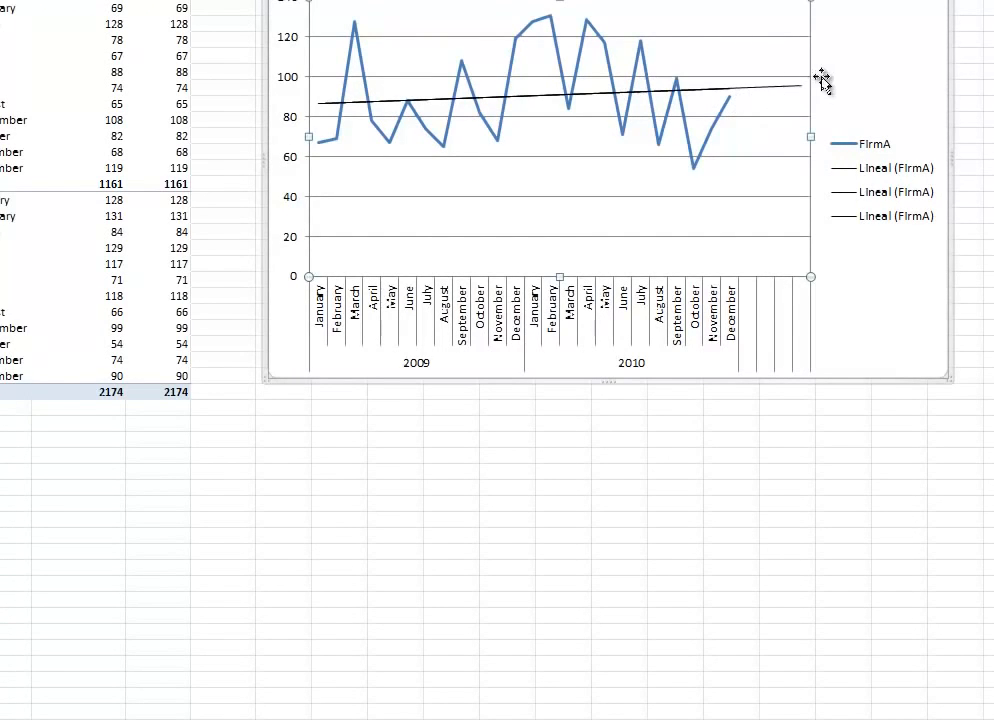